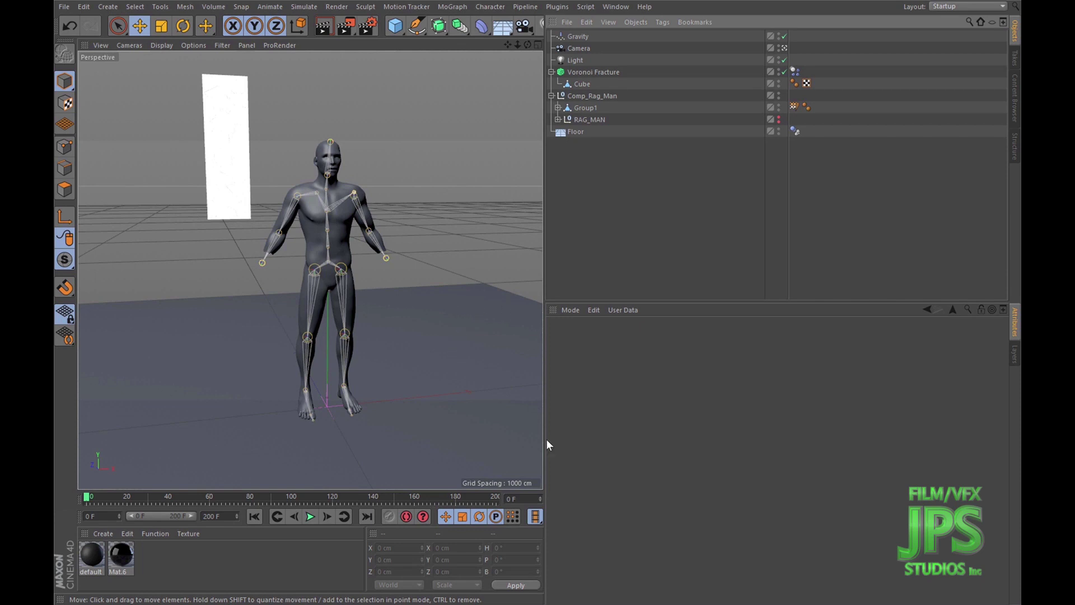
Examine the rigged ragdoll character and the fractured wall behind it from several angles and distances.
left_click_drag(324, 190, 390, 216, "alt")
scroll(385, 217, "up", 6)
scroll(348, 196, "down", 9)
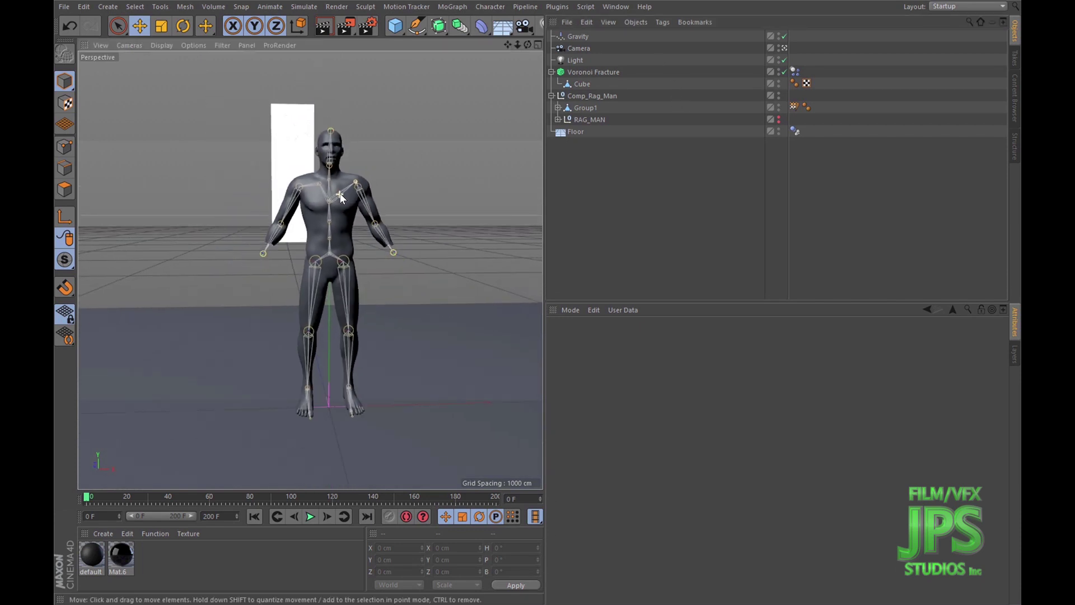
left_click_drag(305, 175, 385, 187, "alt")
scroll(333, 192, "up", 5)
scroll(335, 202, "down", 5)
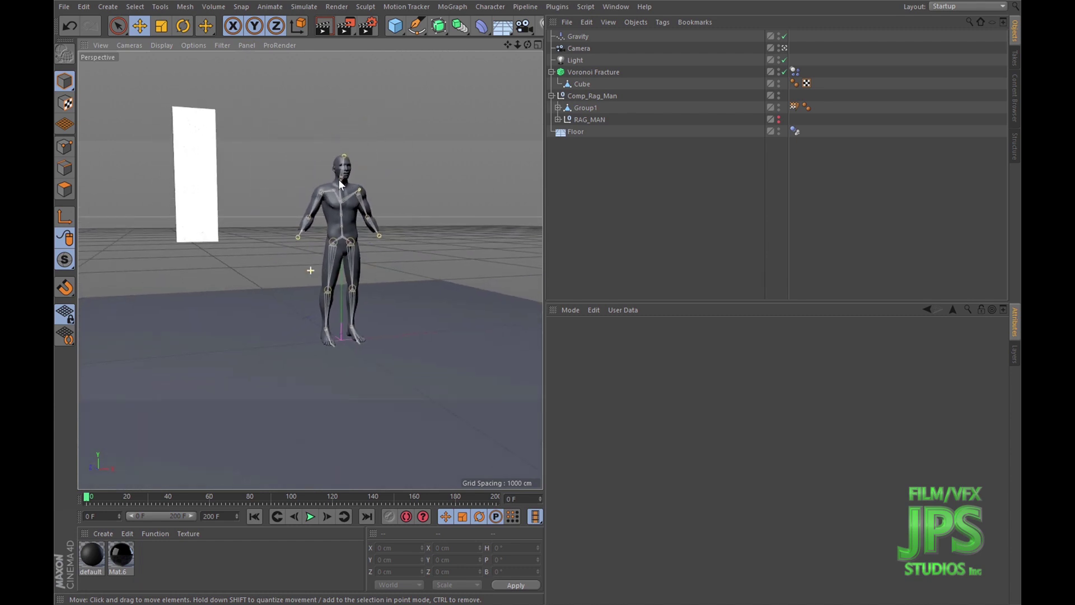
left_click_drag(317, 191, 339, 189, "alt")
scroll(345, 211, "up", 2)
scroll(345, 208, "up", 1)
scroll(331, 204, "down", 2)
scroll(323, 213, "up", 3)
middle_click_drag(323, 213, 329, 190, "alt")
scroll(329, 189, "down", 3)
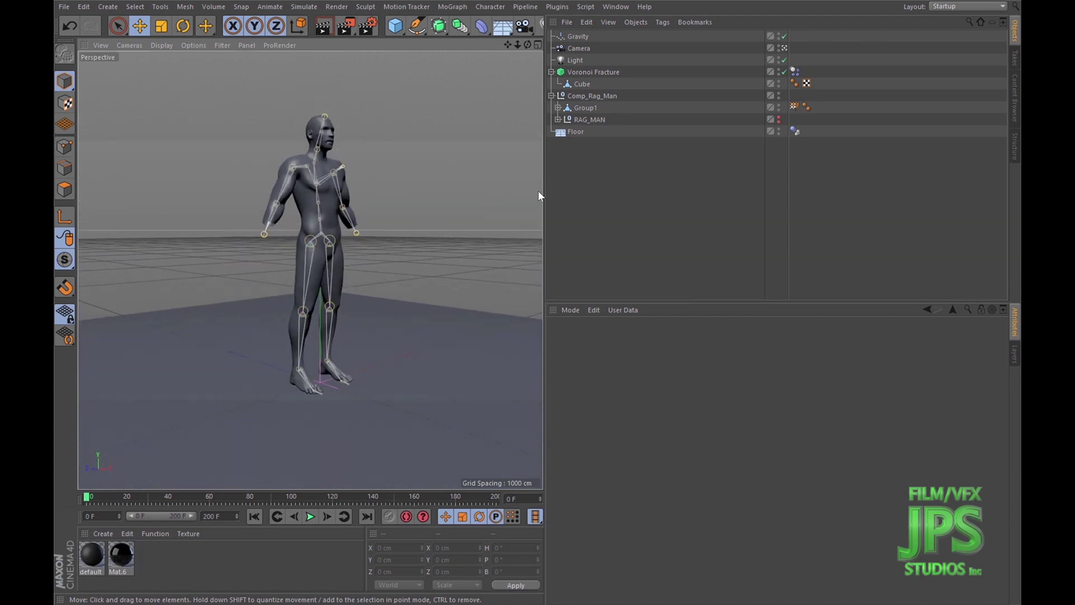
left_click_drag(496, 191, 256, 207, "alt")
scroll(319, 191, "up", 5)
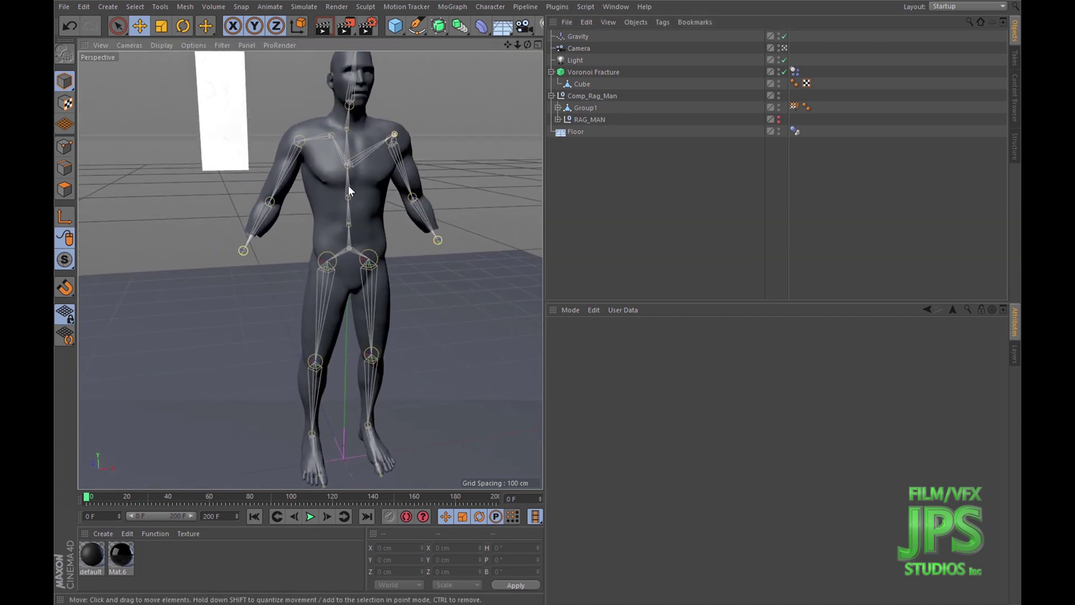
scroll(348, 162, "down", 5)
mouse_move(348, 167)
left_mouse_down("alt")
mouse_move(333, 190)
mouse_move(344, 176)
left_mouse_up("alt")
scroll(344, 176, "up", 4)
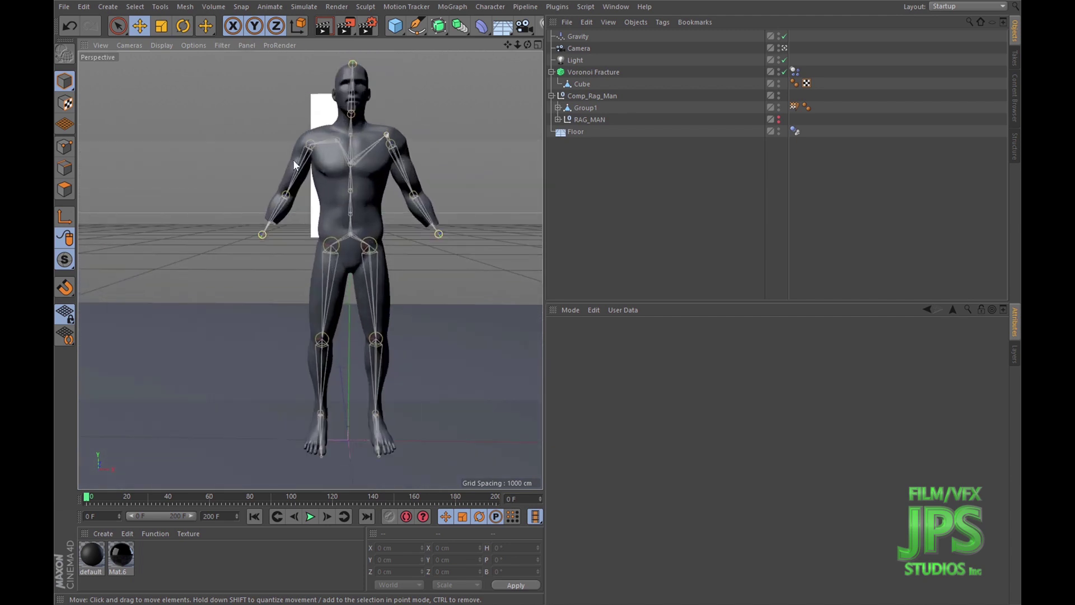
left_click_drag(336, 335, 263, 240, "alt")
left_click_drag(345, 240, 305, 246, "alt")
scroll(369, 220, "down", 5)
scroll(358, 207, "up", 5)
scroll(373, 246, "down", 5)
scroll(379, 237, "up", 4)
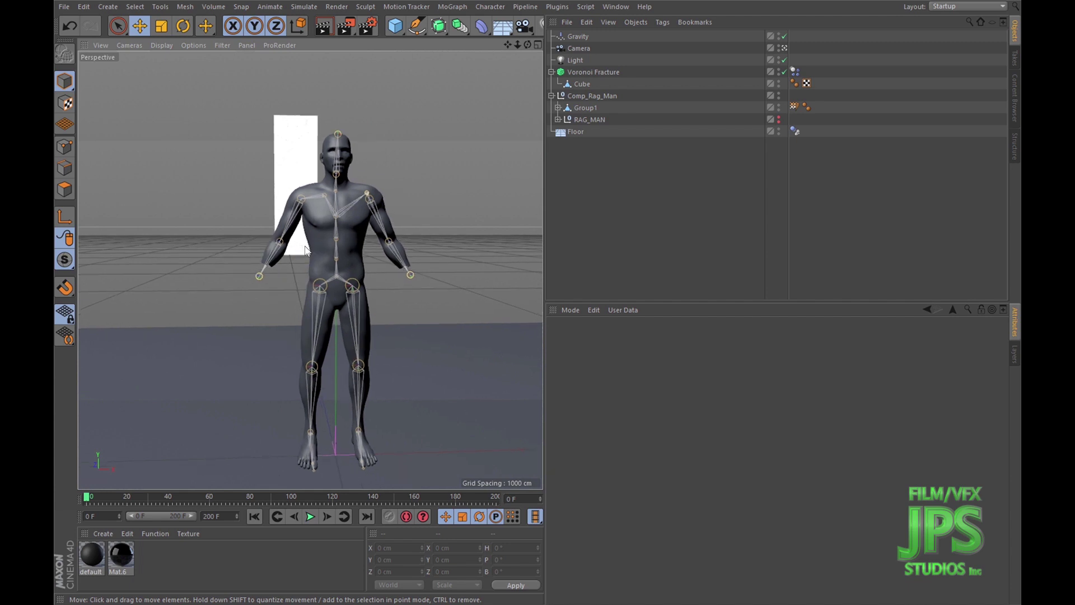
left_click_drag(330, 282, 322, 334, "alt")
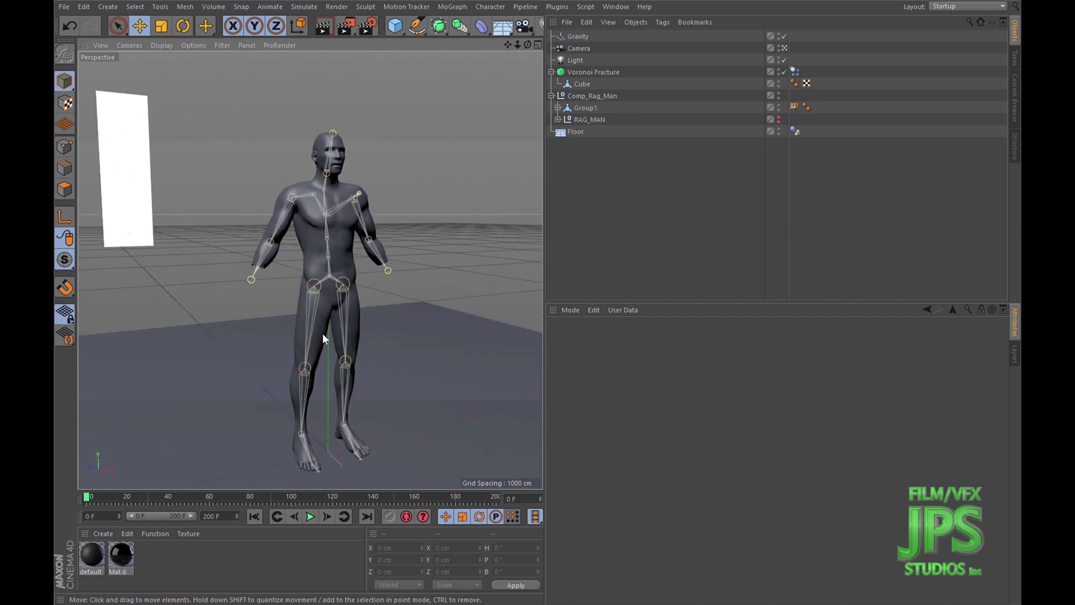
scroll(331, 233, "up", 4)
left_click_drag(331, 233, 338, 207, "alt")
scroll(371, 214, "down", 4)
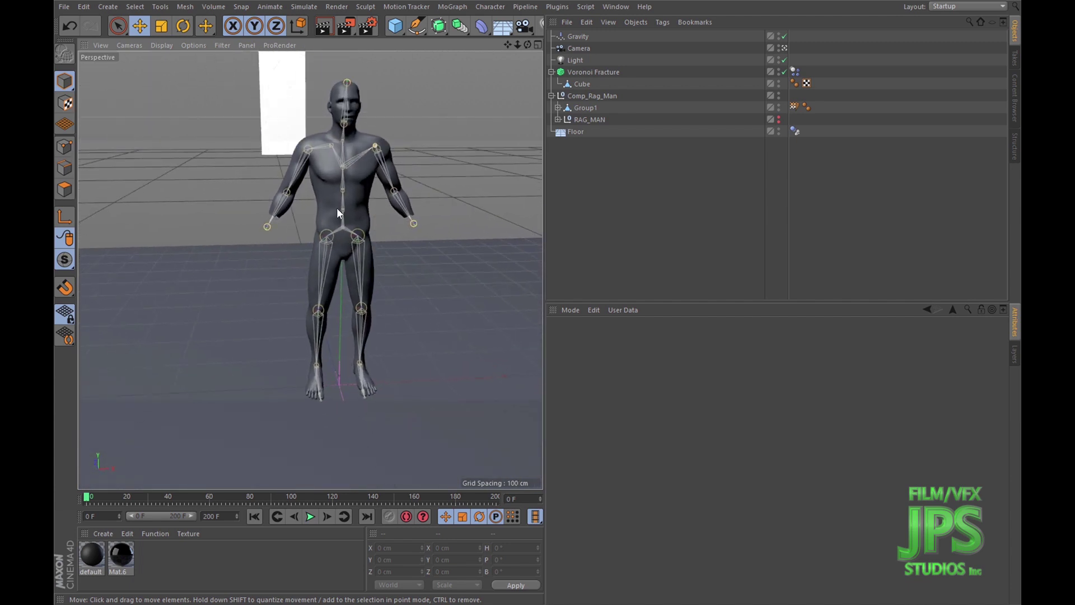
middle_click_drag(337, 207, 372, 320, "alt")
left_click_drag(372, 319, 306, 295, "alt")
middle_click_drag(305, 295, 377, 276, "alt")
scroll(397, 279, "up", 4)
scroll(397, 287, "down", 4)
left_click_drag(377, 275, 373, 244, "alt")
middle_click_drag(373, 244, 346, 270, "alt")
scroll(346, 270, "up", 2)
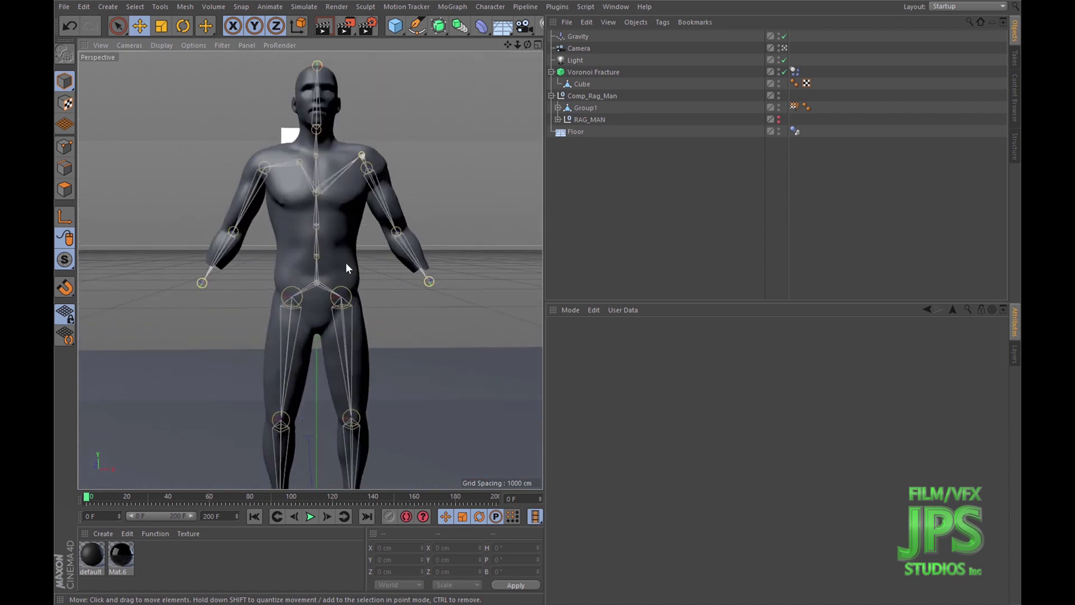
scroll(345, 262, "down", 2)
left_click_drag(419, 244, 329, 229, "alt")
scroll(373, 212, "up", 2)
scroll(372, 204, "down", 3)
scroll(376, 235, "up", 2)
scroll(365, 258, "down", 3)
Duplicate the Group1 mesh out of Comp_Rag_Man to the top level of the object hierarchy.
left_click(585, 107)
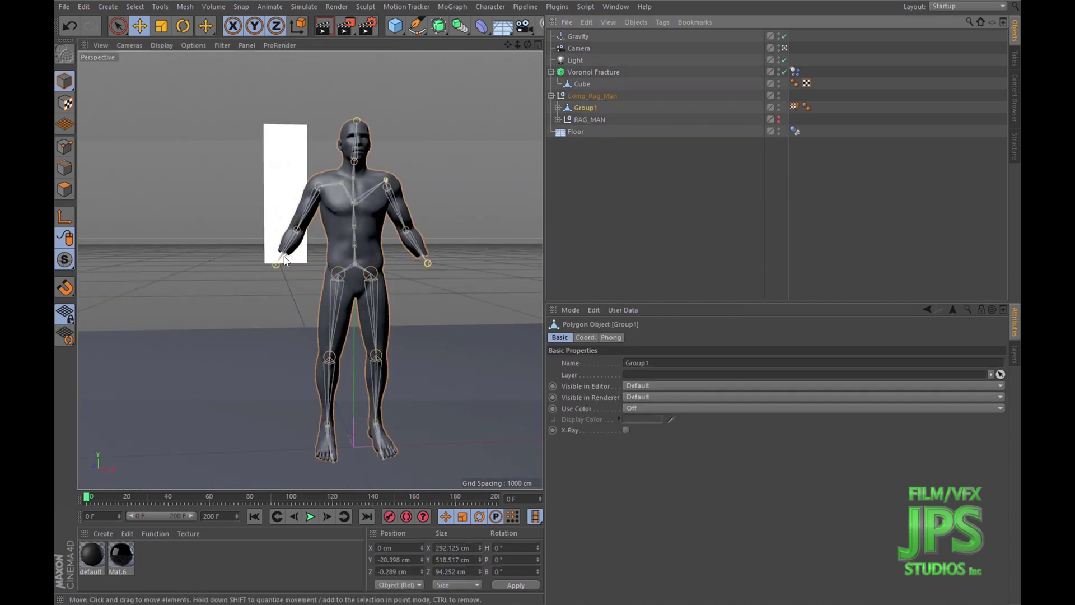
left_click_drag(371, 268, 414, 235, "alt")
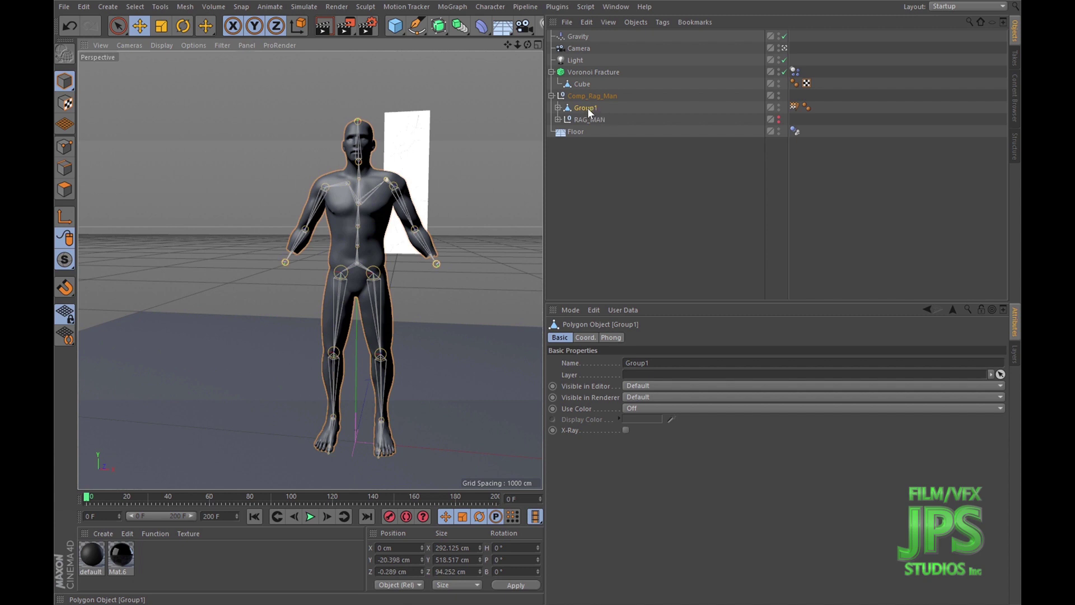
left_click_drag(592, 106, 596, 36)
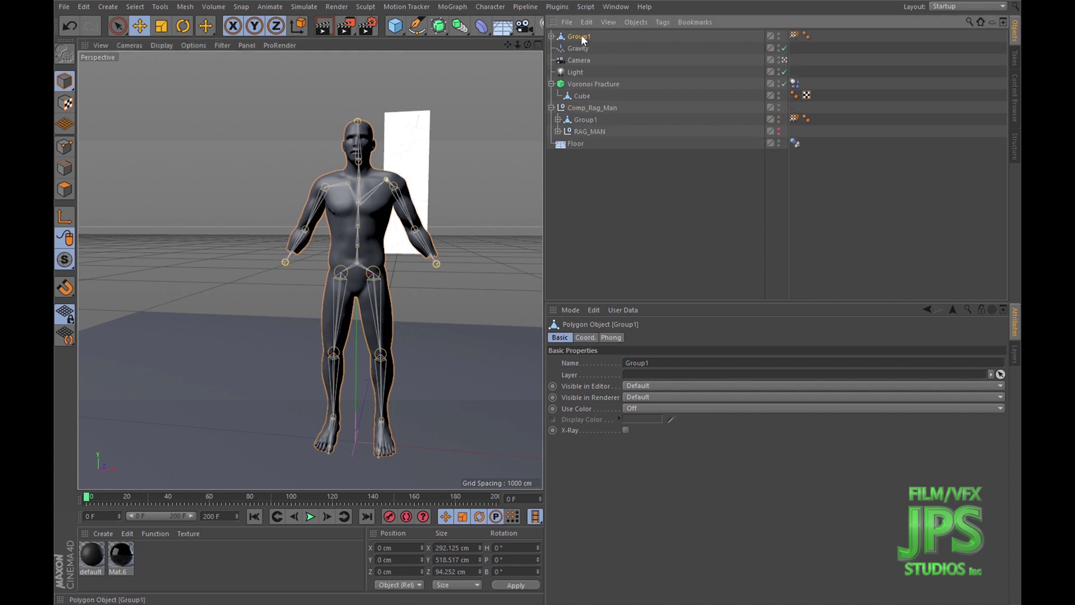
Hide the original Group1 inside Comp_Rag_Man in both the editor and the renderer.
left_click(585, 119)
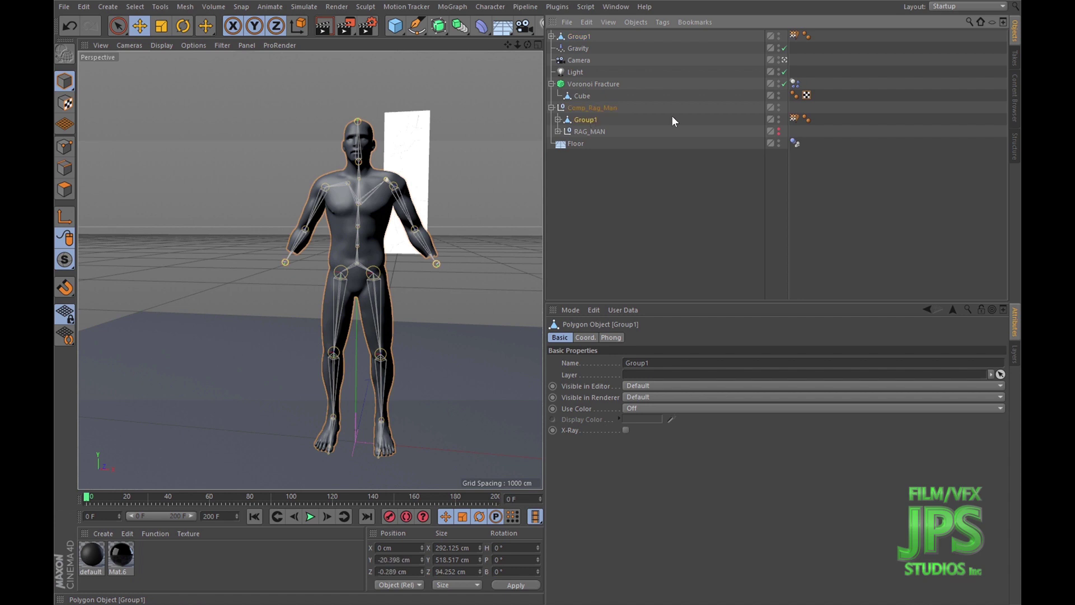
left_click(778, 117)
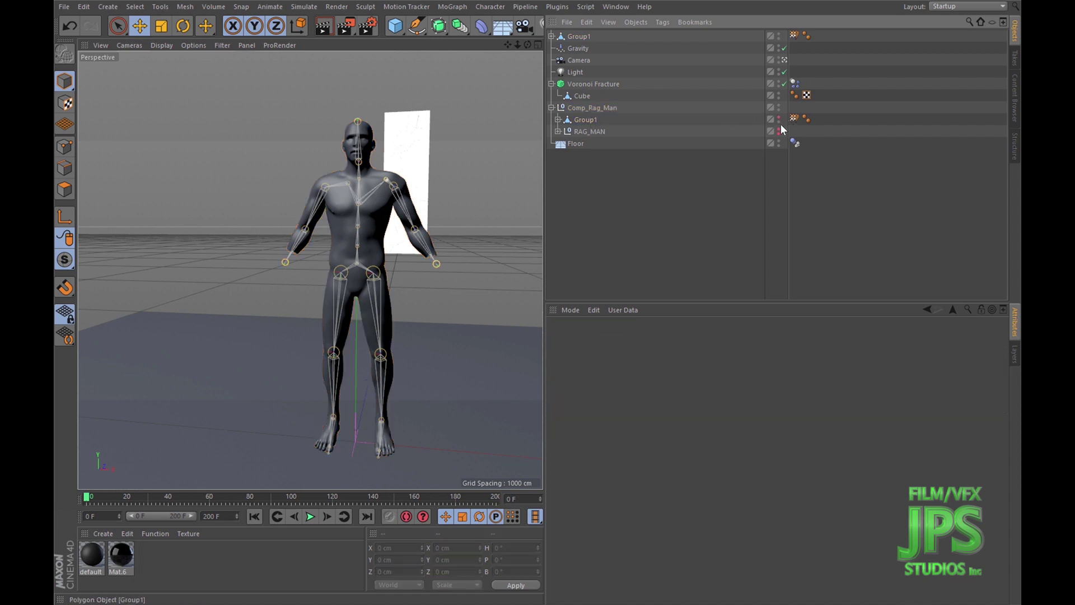
left_click(581, 121)
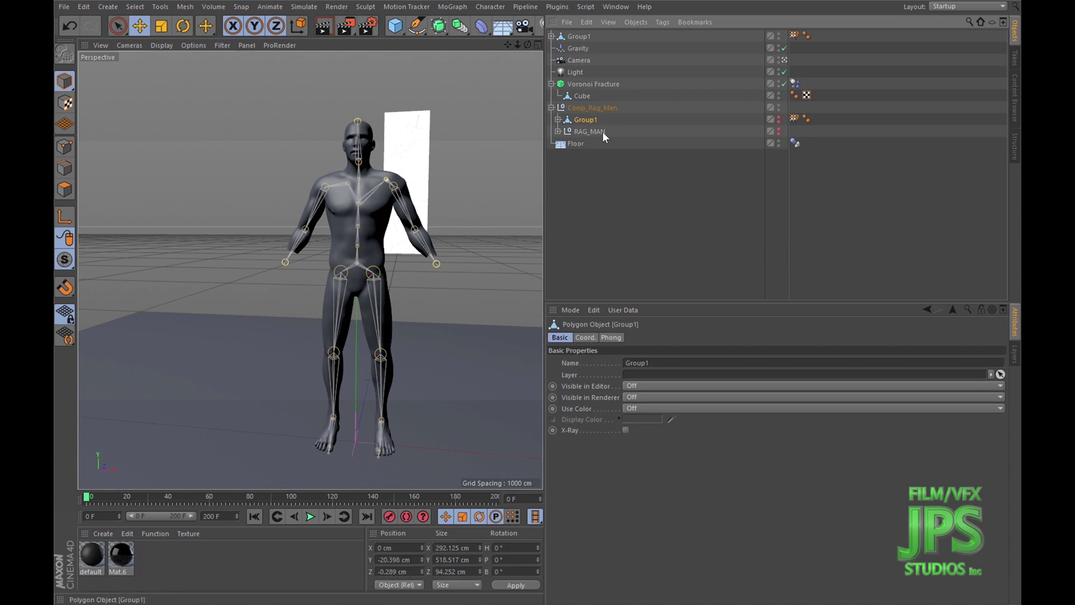
Delete the Skin deformer and the mixamorig:Hips joint hierarchy from the duplicated Group1.
left_click(578, 36)
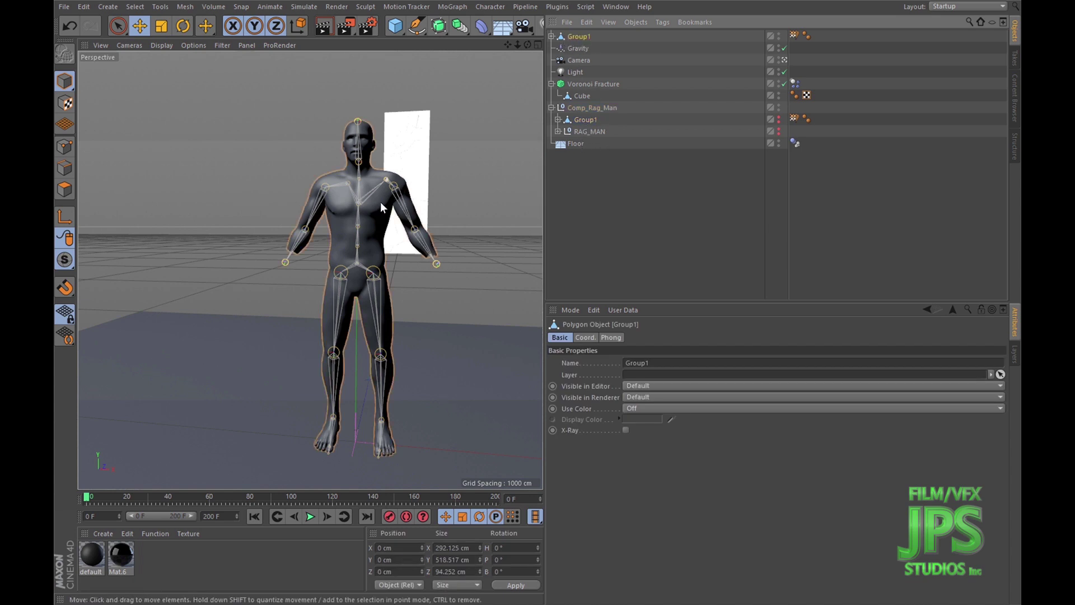
left_click(551, 36)
left_click(586, 47)
left_click(588, 58, "shift")
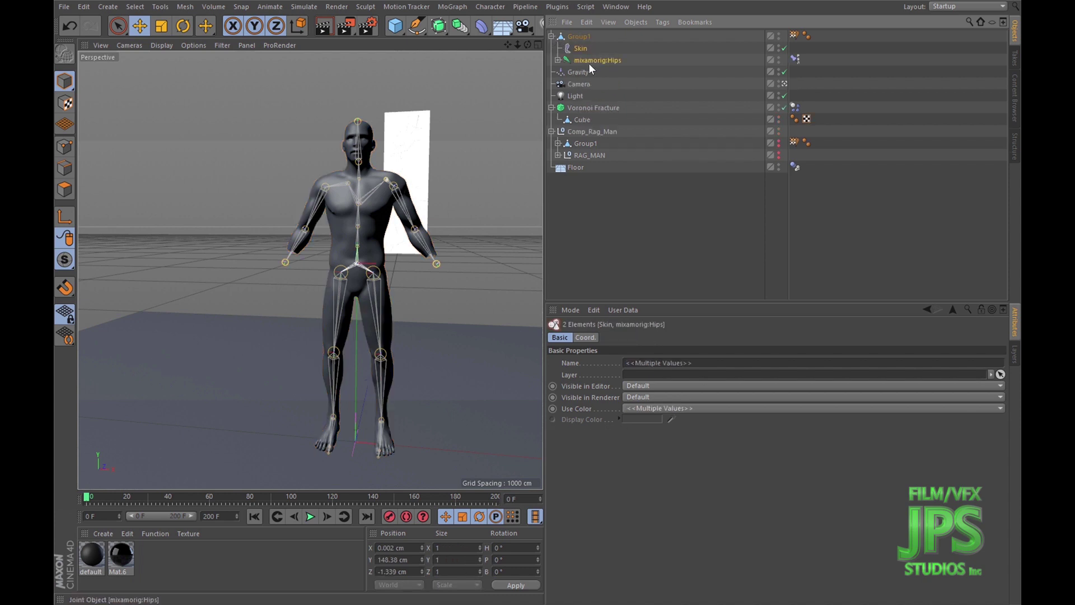
key("Delete")
left_click(579, 37)
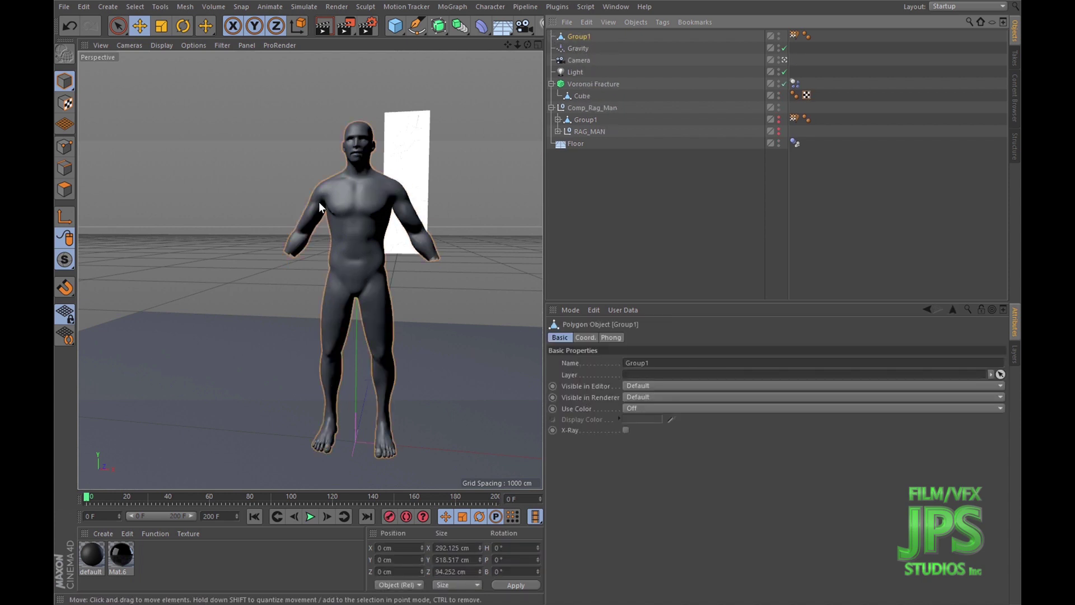
In the Front view, select the polygons of the character's right foot up to the ankle with Live Selection.
left_click(119, 26)
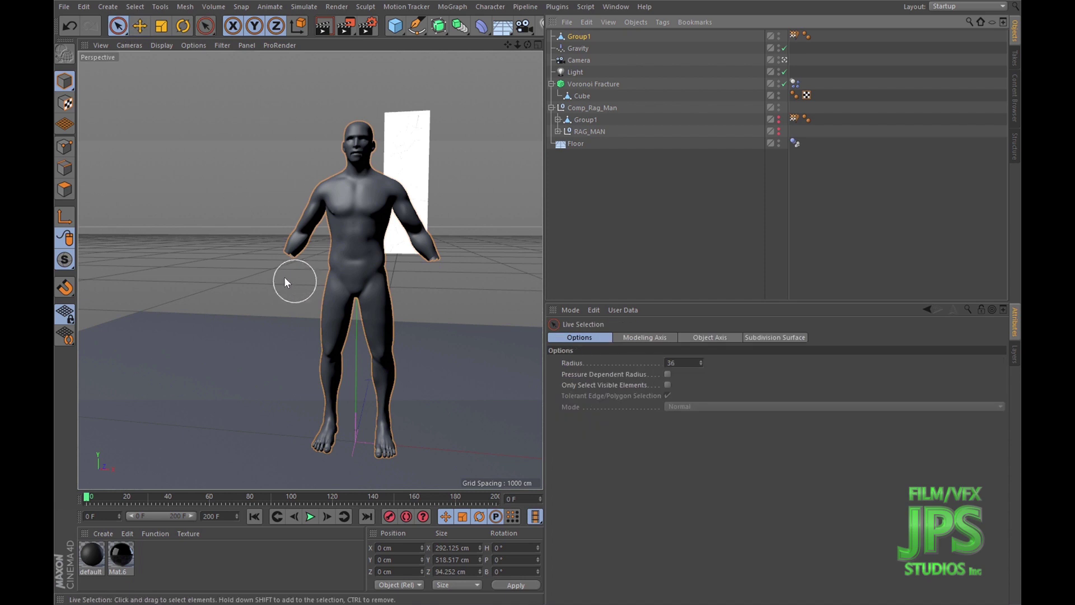
left_click(65, 190)
middle_click(446, 275)
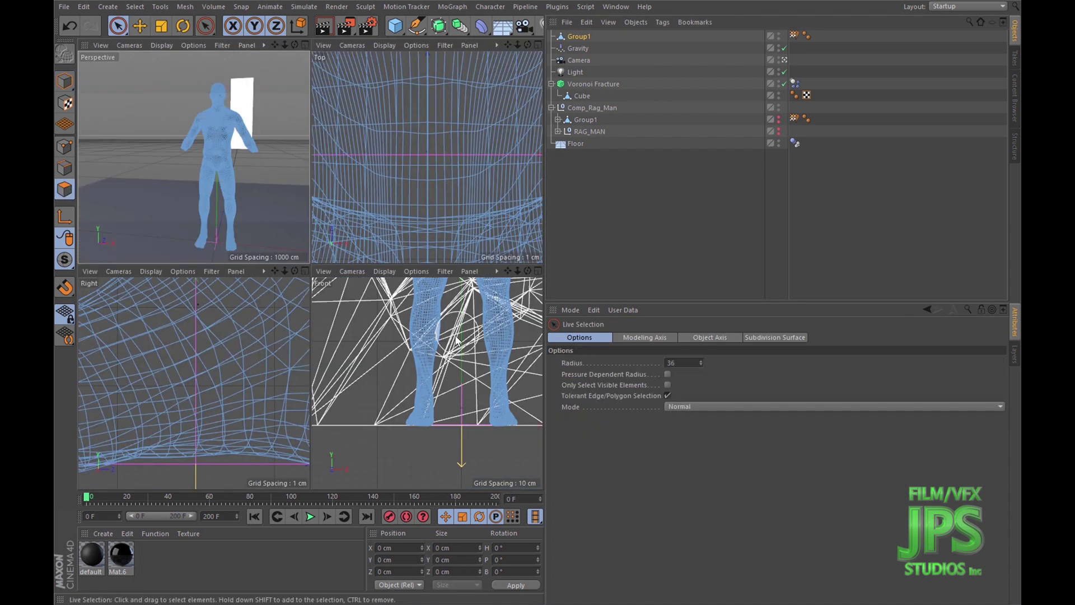
middle_click(442, 340)
scroll(356, 311, "up", 5)
middle_click_drag(357, 273, 364, 319, "alt")
scroll(400, 228, "down", 3)
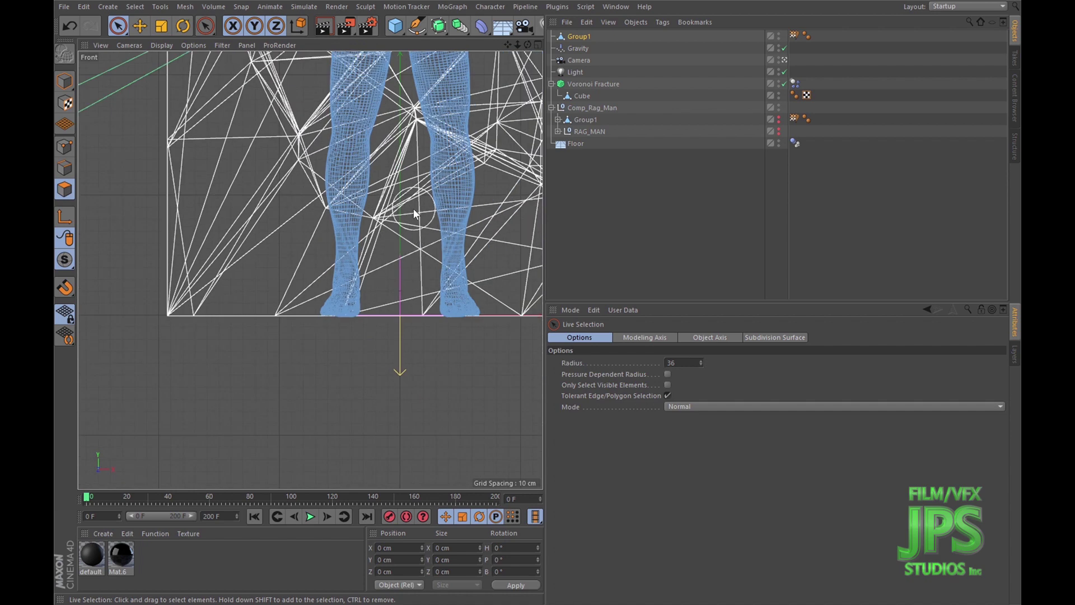
scroll(413, 208, "up", 2)
scroll(420, 228, "down", 4)
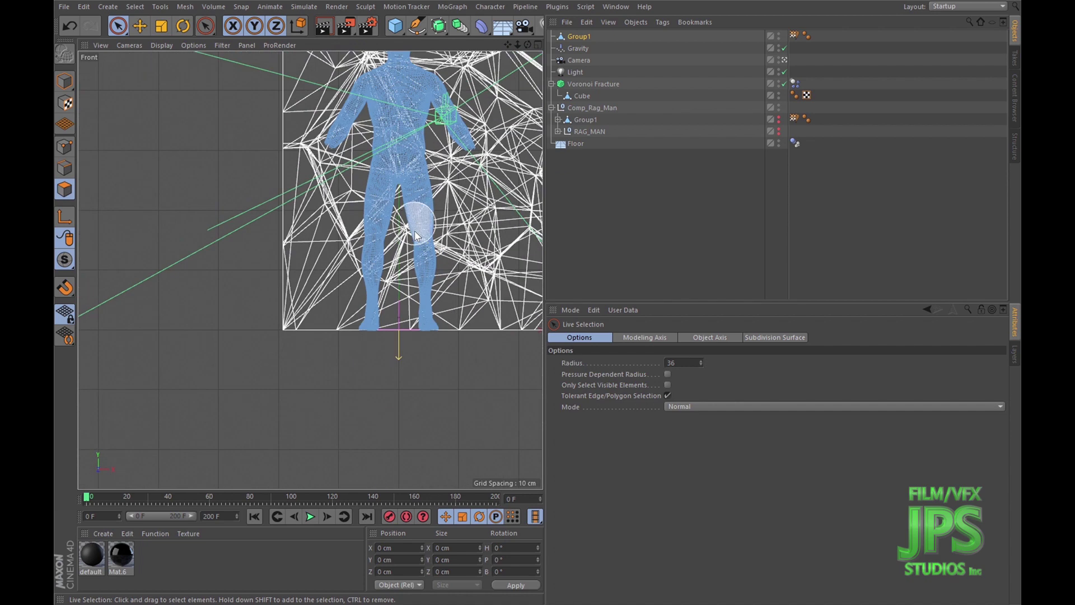
scroll(378, 219, "up", 4)
scroll(350, 330, "up", 2)
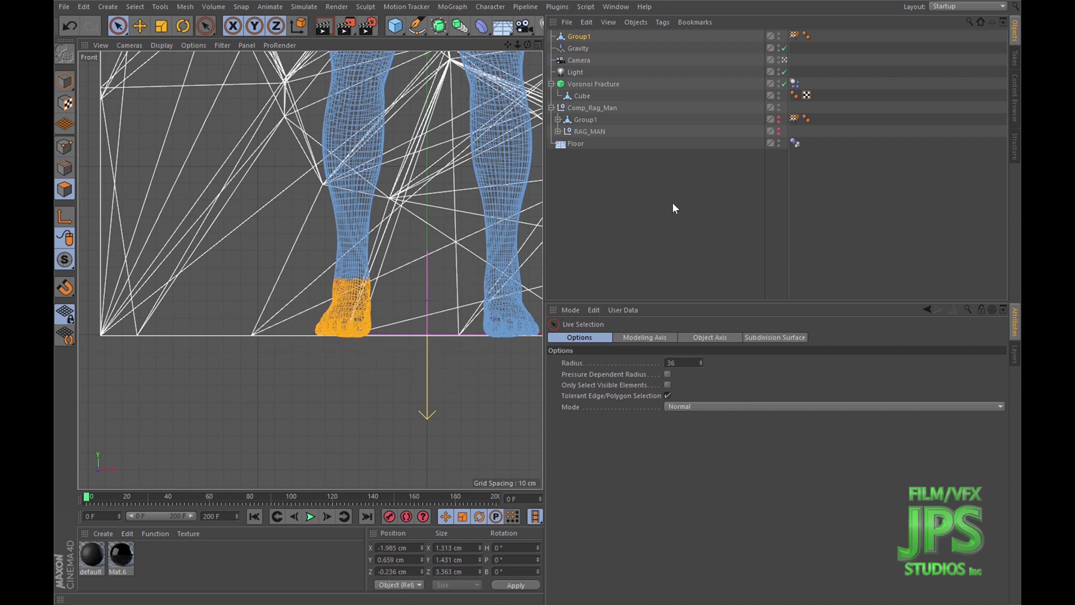
Create a separate copy of the duplicated Group1 with Current State to Object.
left_click(636, 22)
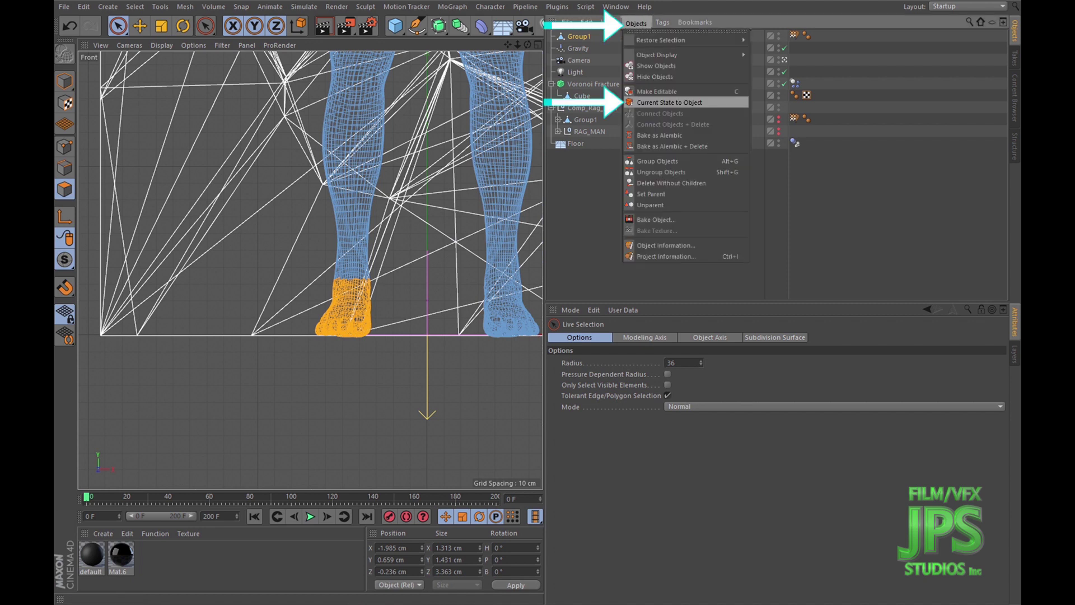
left_click(664, 103)
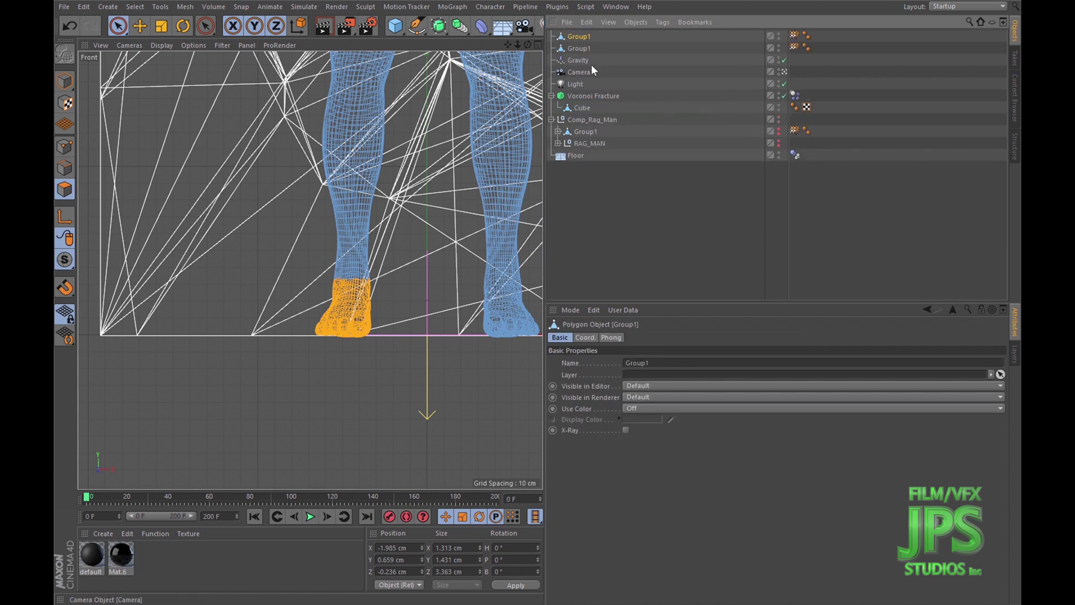
scroll(317, 240, "up", 2)
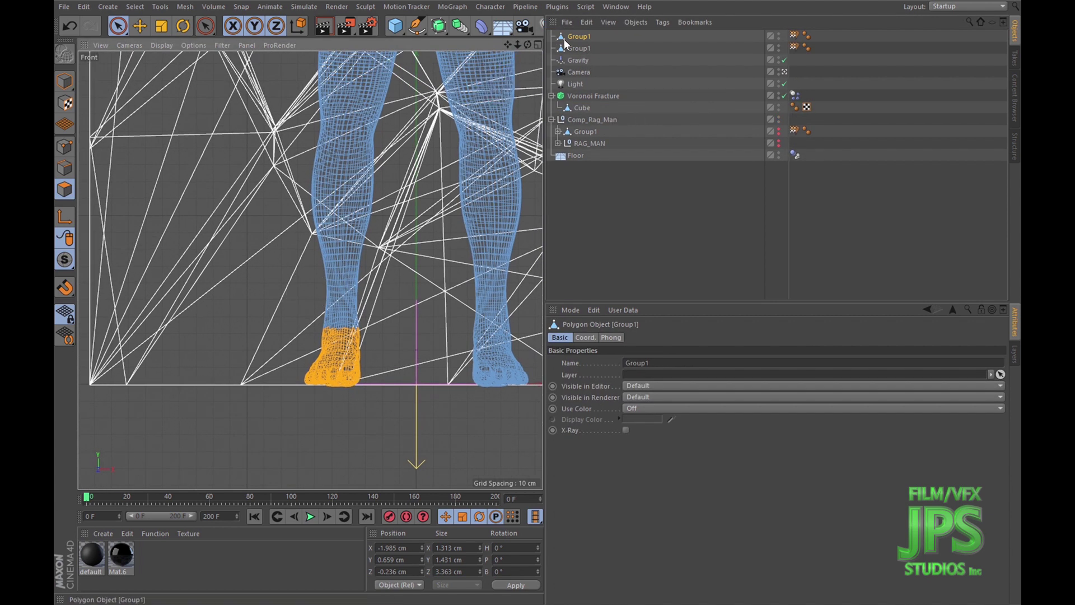
Invert the polygon selection on the new Group1 copy and delete every polygon except the right foot.
left_click(136, 7)
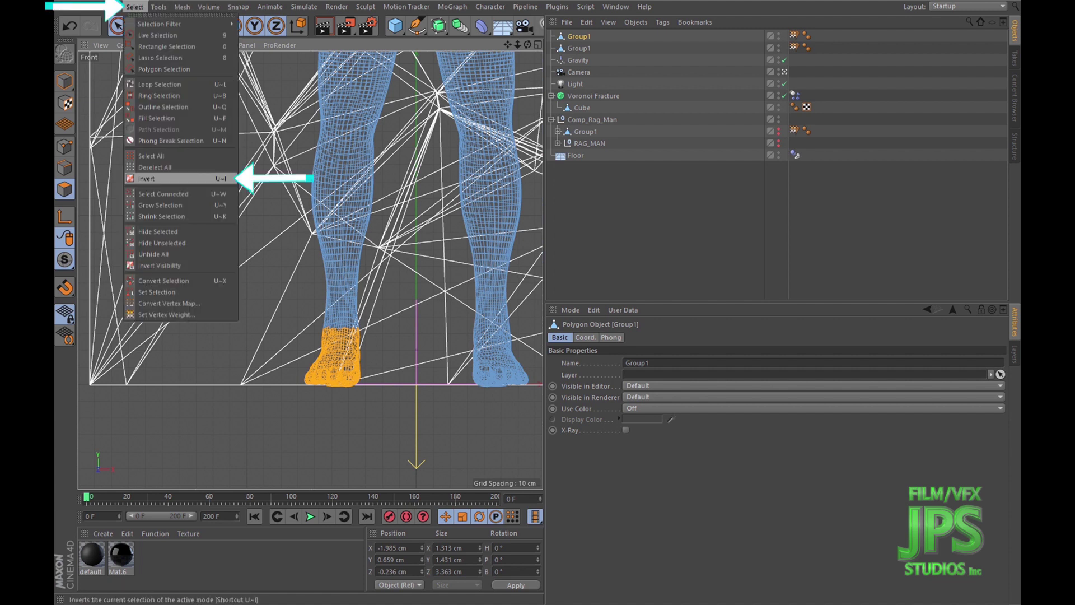
left_click(154, 178)
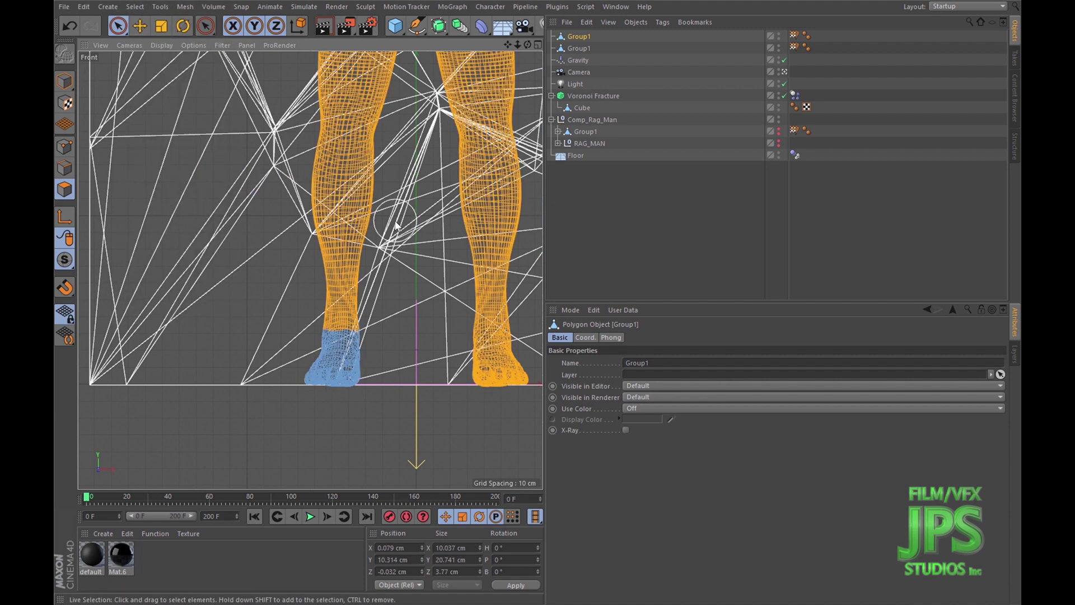
key("ctrl+shift+a")
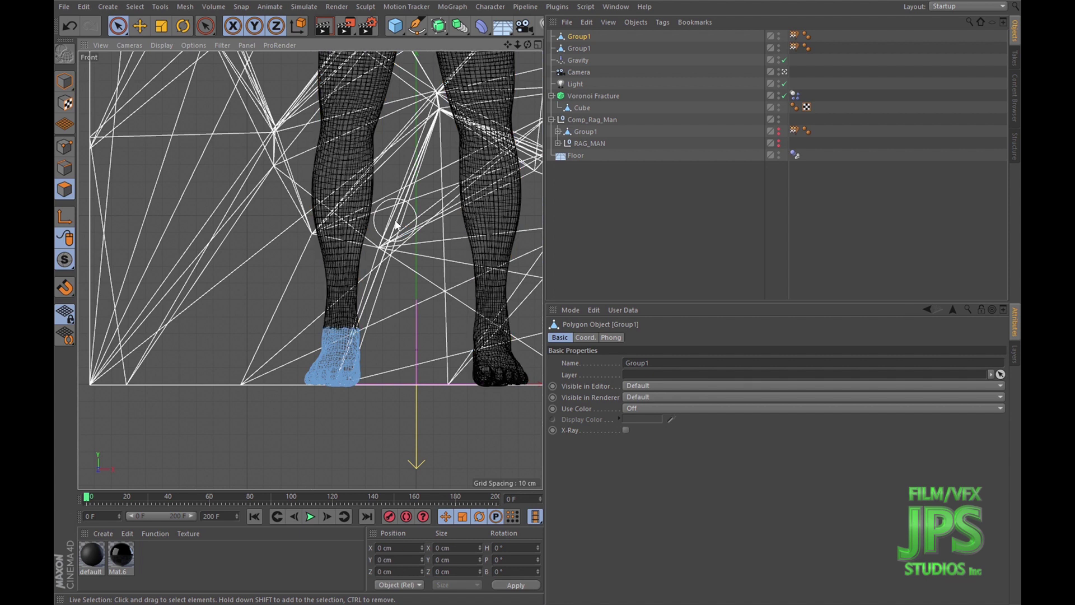
left_click(579, 47)
left_click(579, 37)
middle_click_drag(318, 328, 337, 361, "alt")
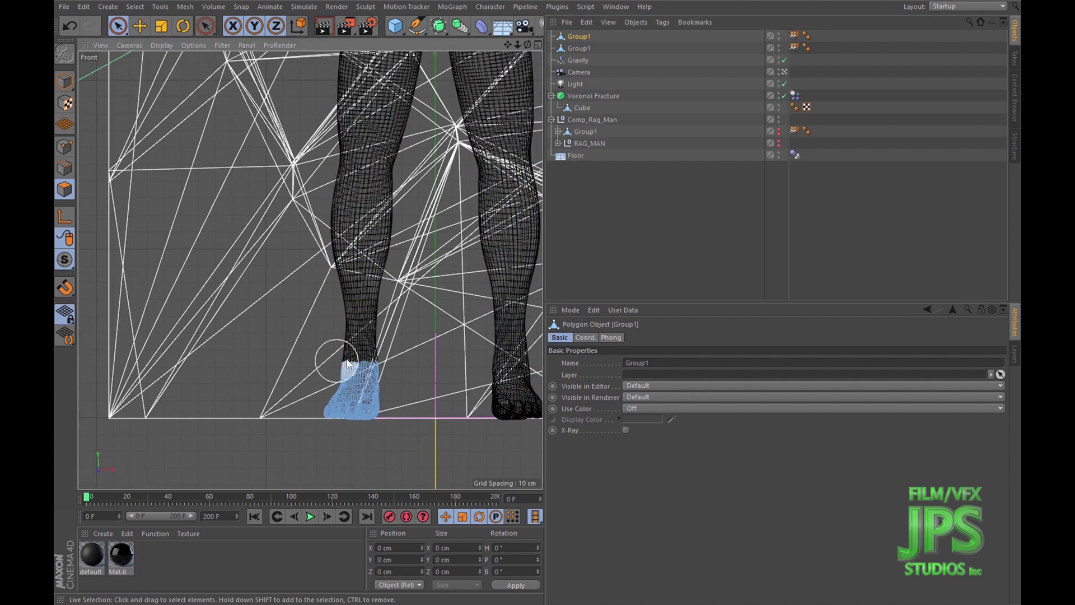
Check the isolated foot mesh in the Perspective view, return to Model mode and rename it Foot.
middle_click(343, 296)
middle_click(280, 197)
scroll(339, 378, "up", 5)
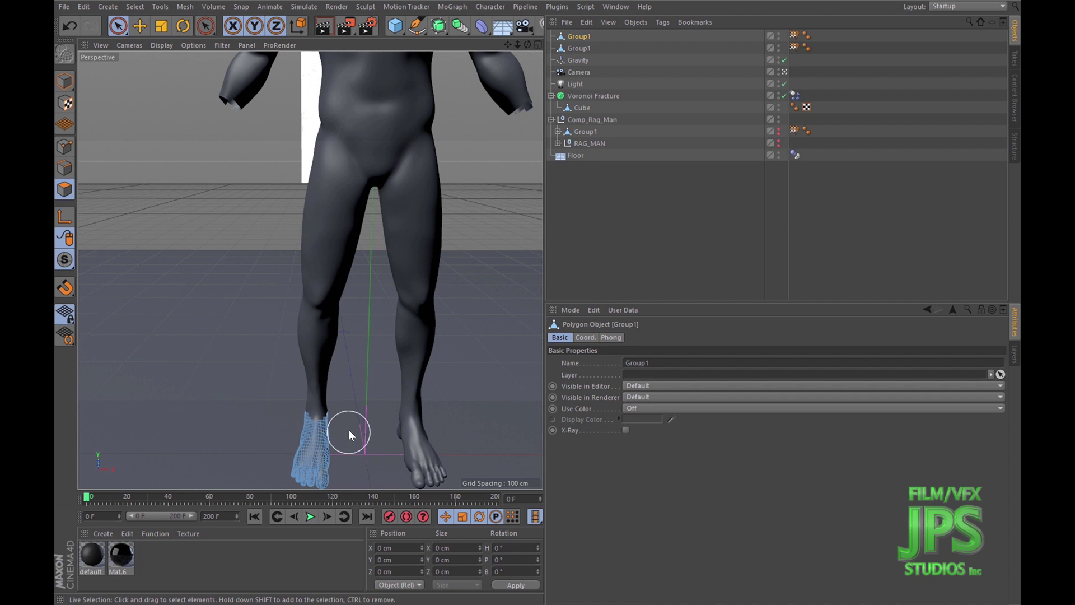
middle_click_drag(348, 430, 355, 309, "alt")
left_click_drag(355, 309, 392, 322, "alt")
left_click(65, 81)
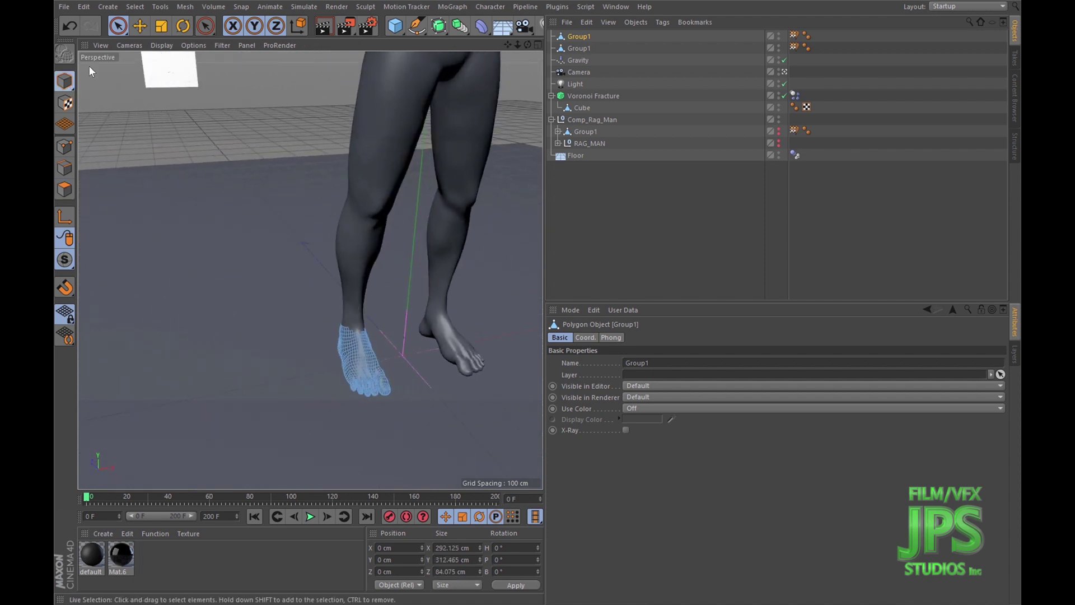
left_click(138, 25)
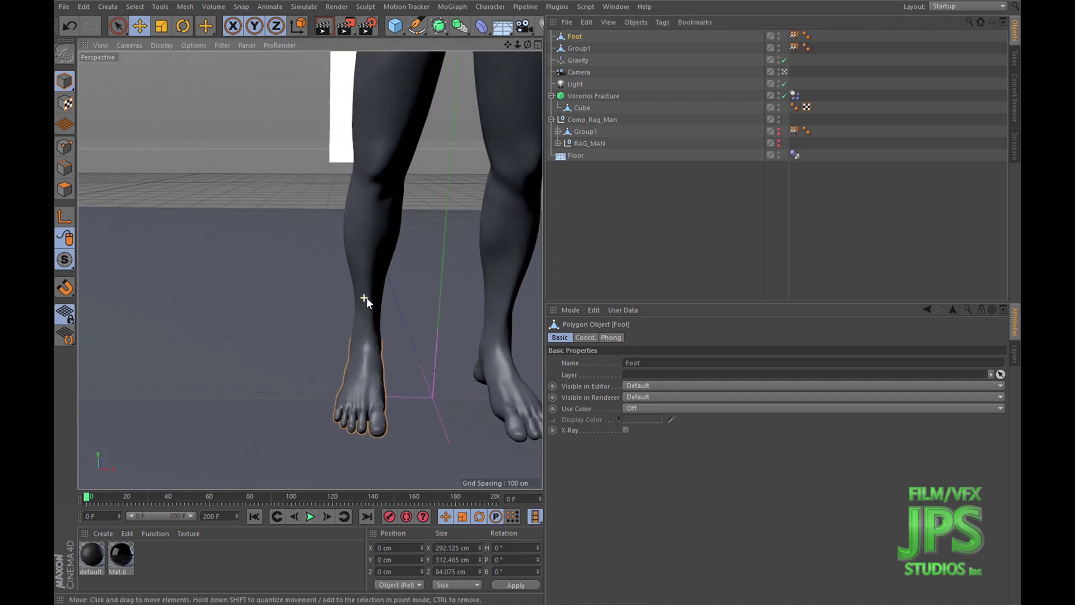
Select the polygons of Group1's right lower leg, from ankle to knee, with Live Selection in the Front view.
middle_click_drag(366, 298, 287, 227, "alt")
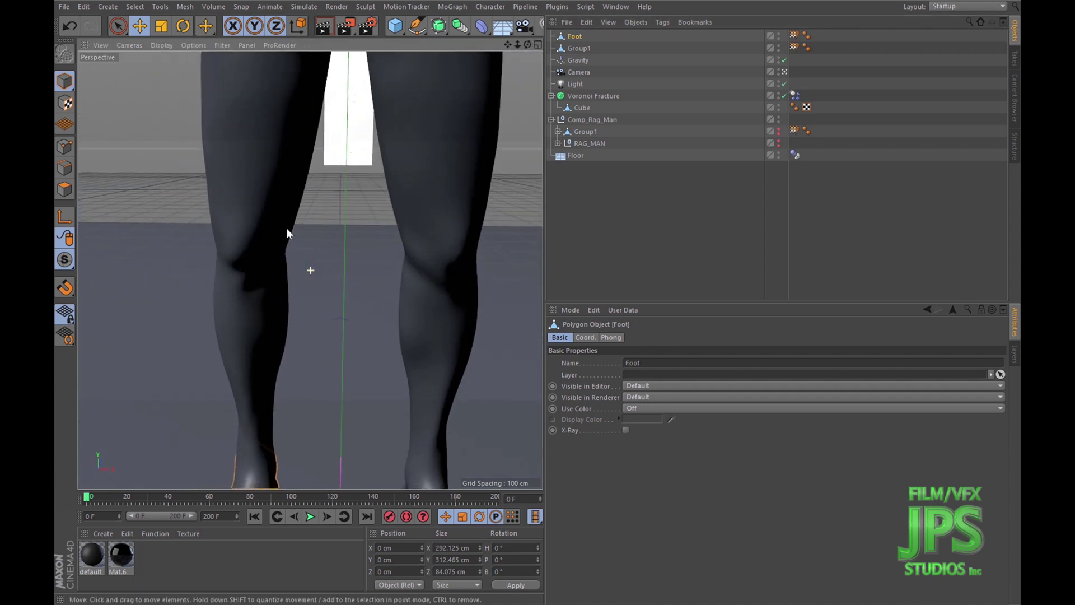
scroll(333, 208, "down", 3)
left_click(570, 51)
scroll(358, 247, "down", 5)
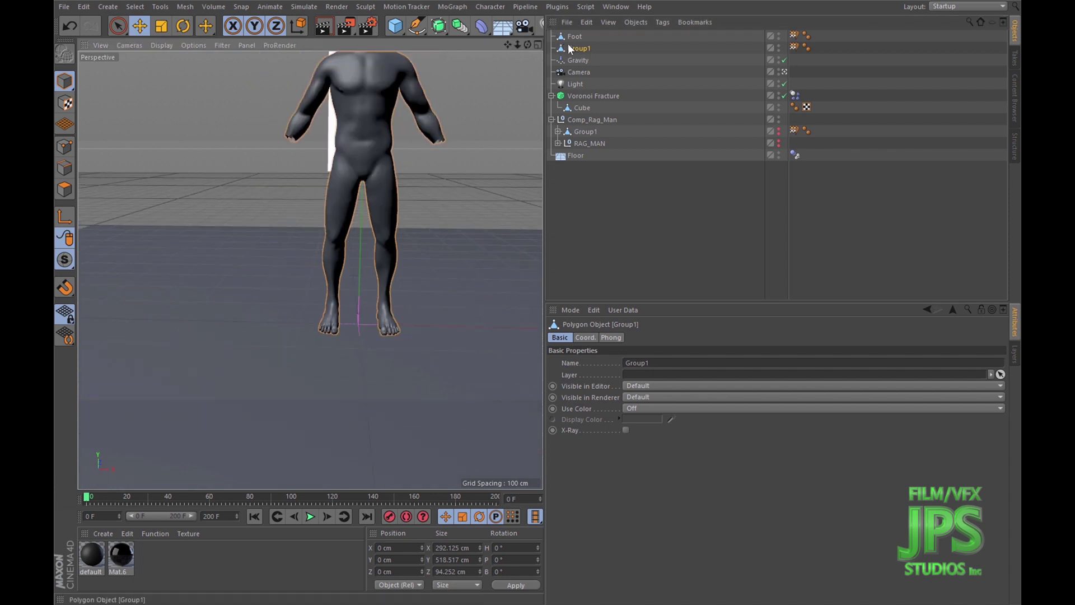
middle_click_drag(443, 136, 446, 185, "alt")
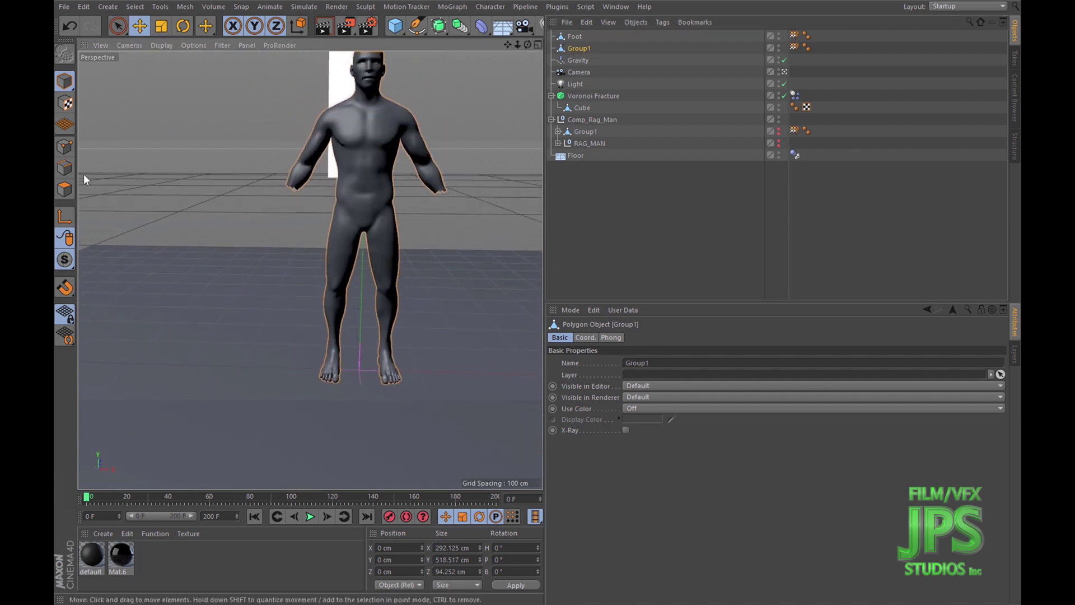
left_click(65, 189)
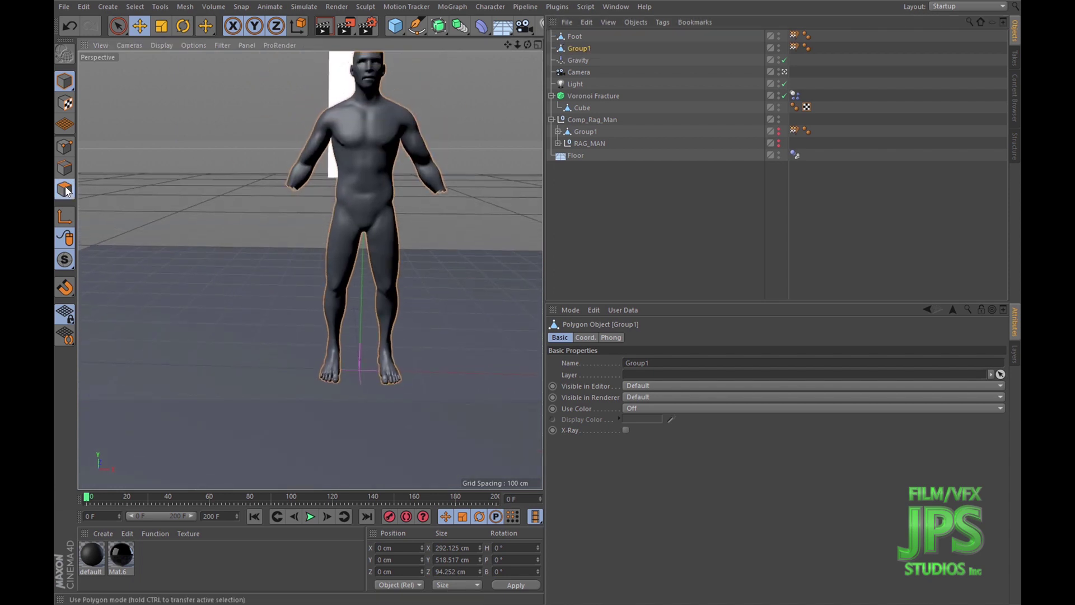
left_click(117, 28)
middle_click_drag(370, 224, 354, 263, "alt")
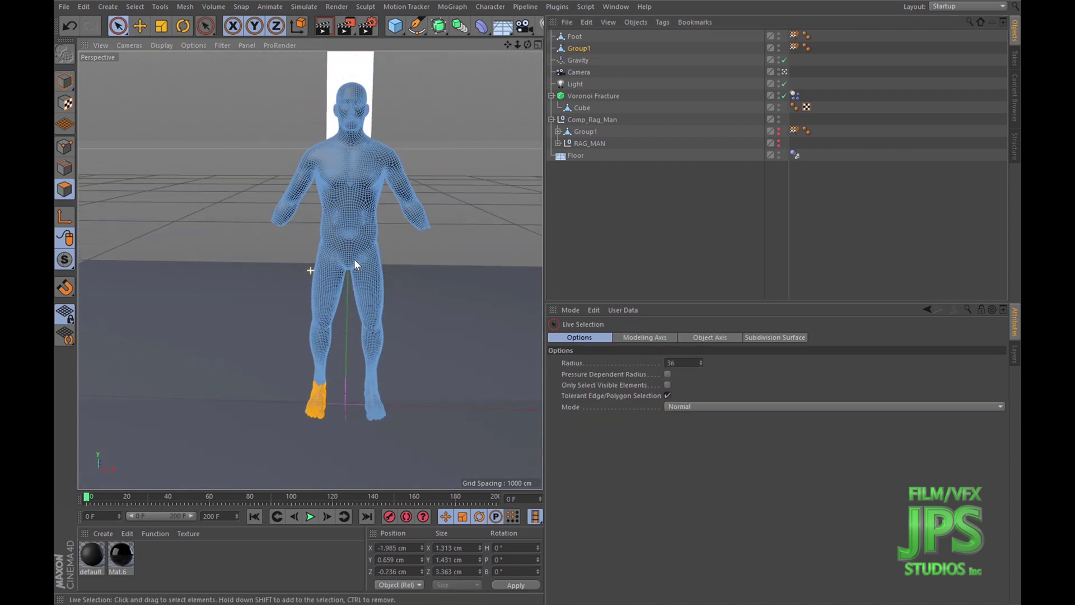
left_click(291, 289)
middle_click(382, 303)
middle_click(320, 286)
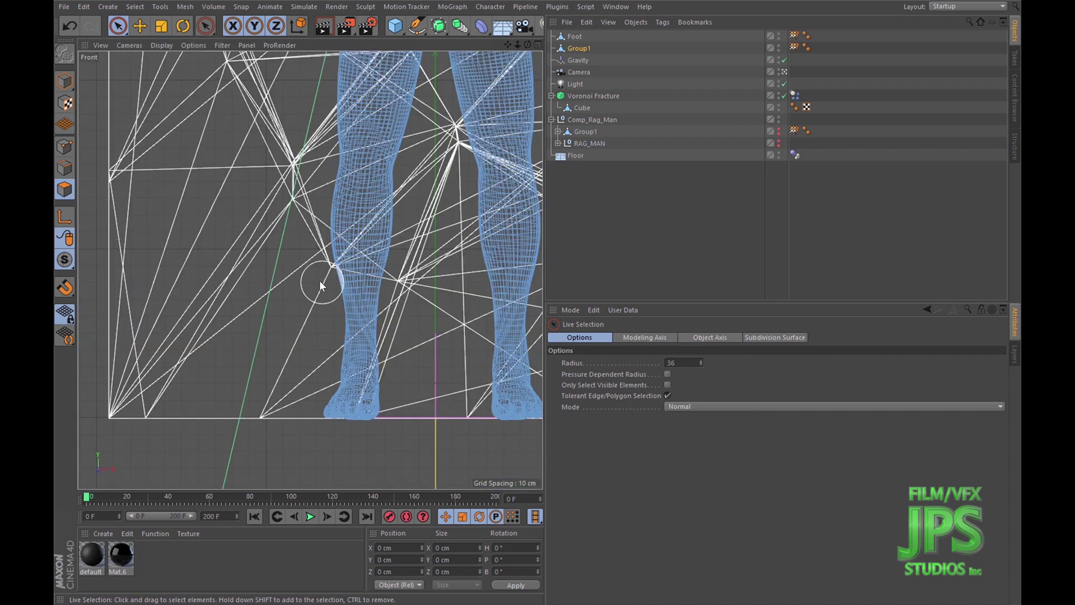
left_click_drag(375, 298, 370, 193)
Make a Current State to Object copy of Group1 and delete all its polygons except the lower leg by inverting the selection.
left_click(636, 22)
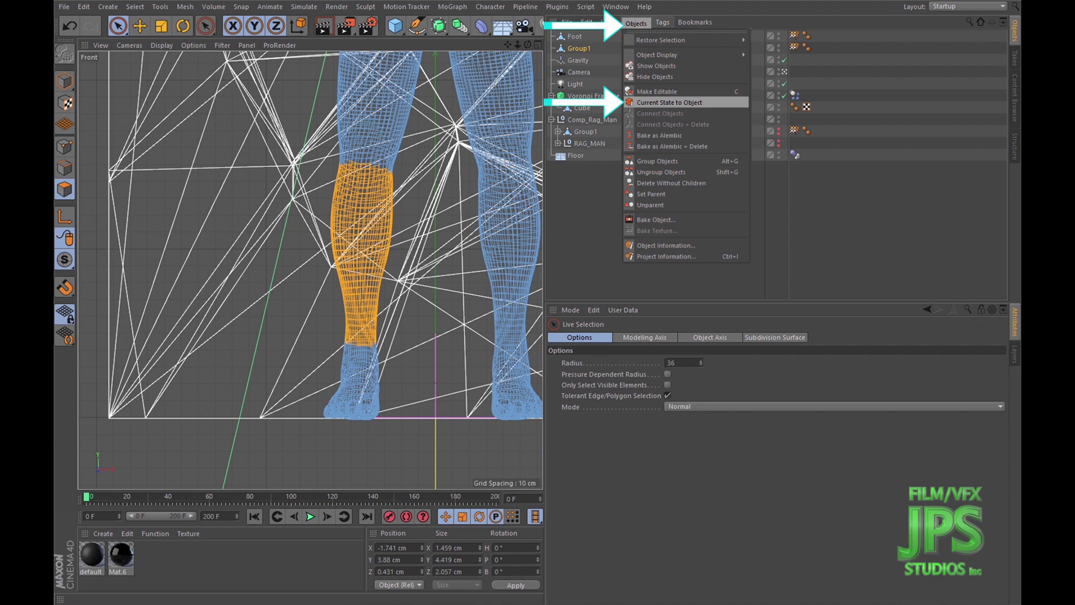
left_click(652, 101)
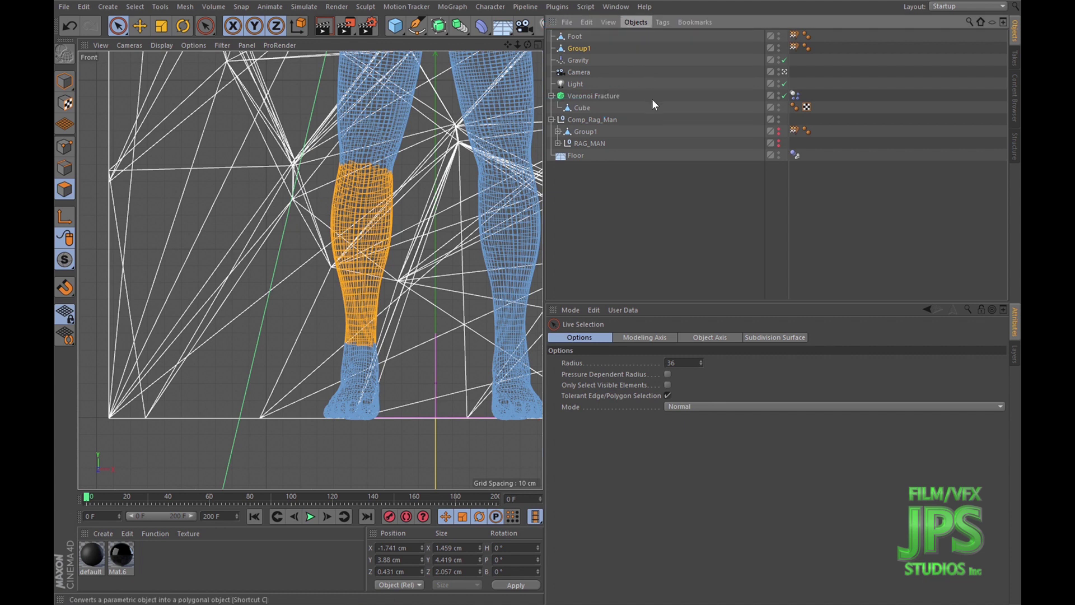
left_click(134, 7)
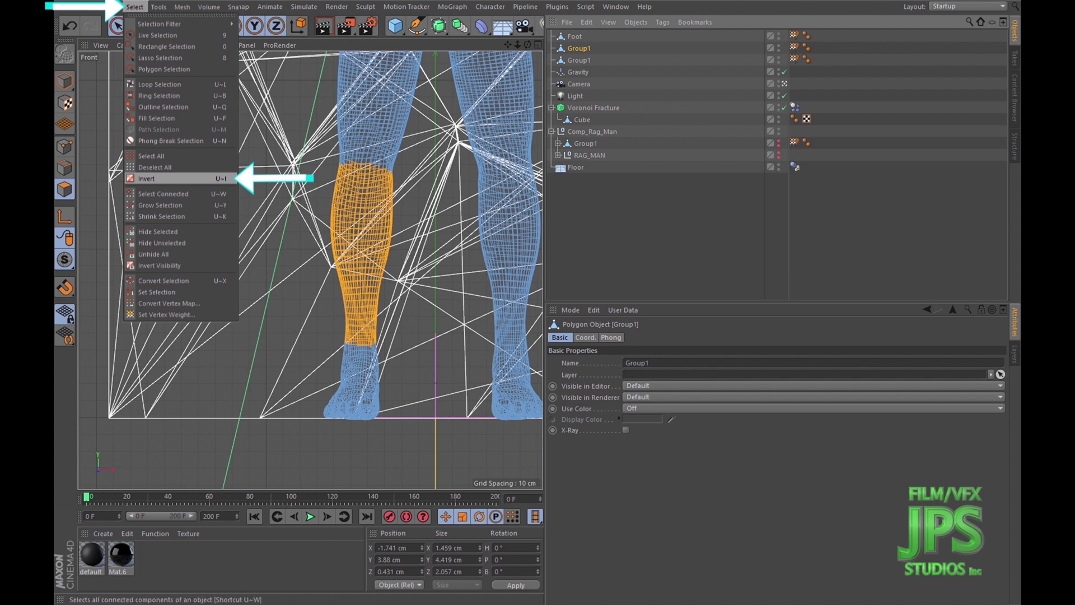
left_click(153, 179)
key("Delete")
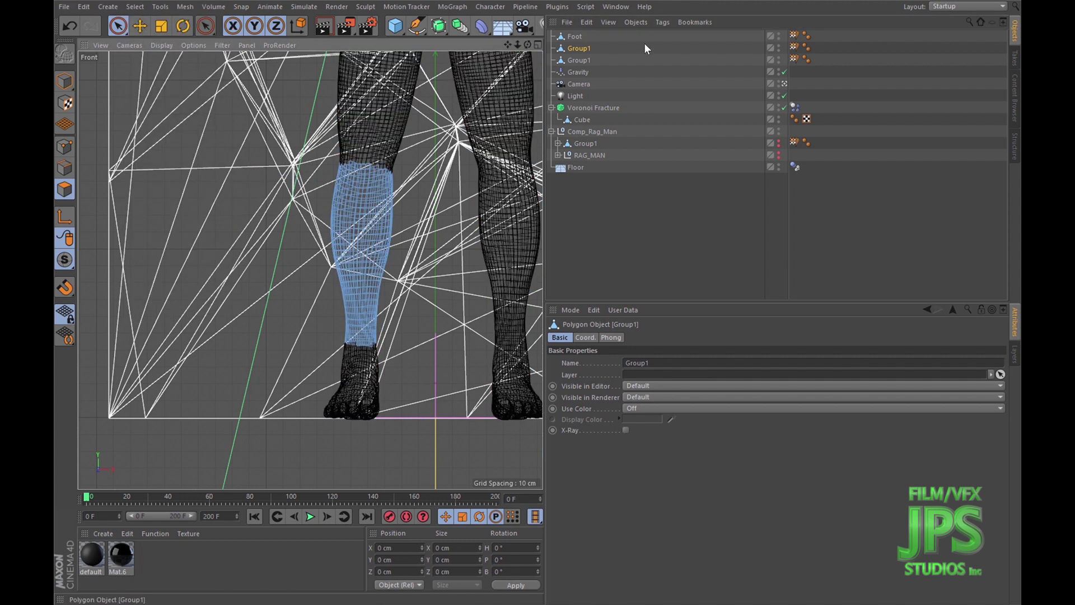
Return to the Perspective view and rename the isolated lower-leg mesh Calve.
middle_click(413, 143)
middle_click(278, 140)
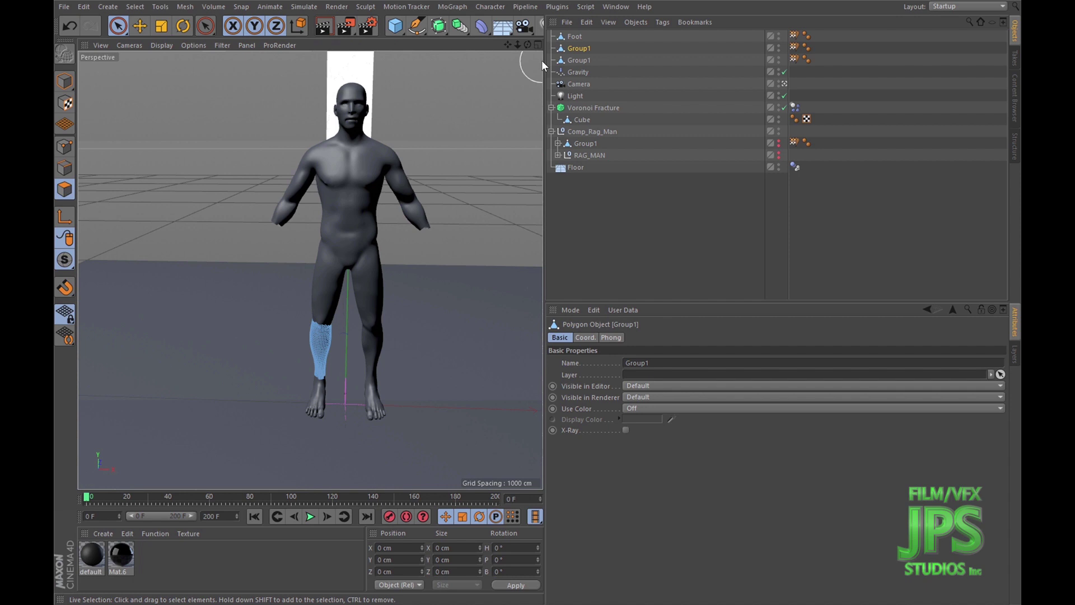
left_click(589, 58)
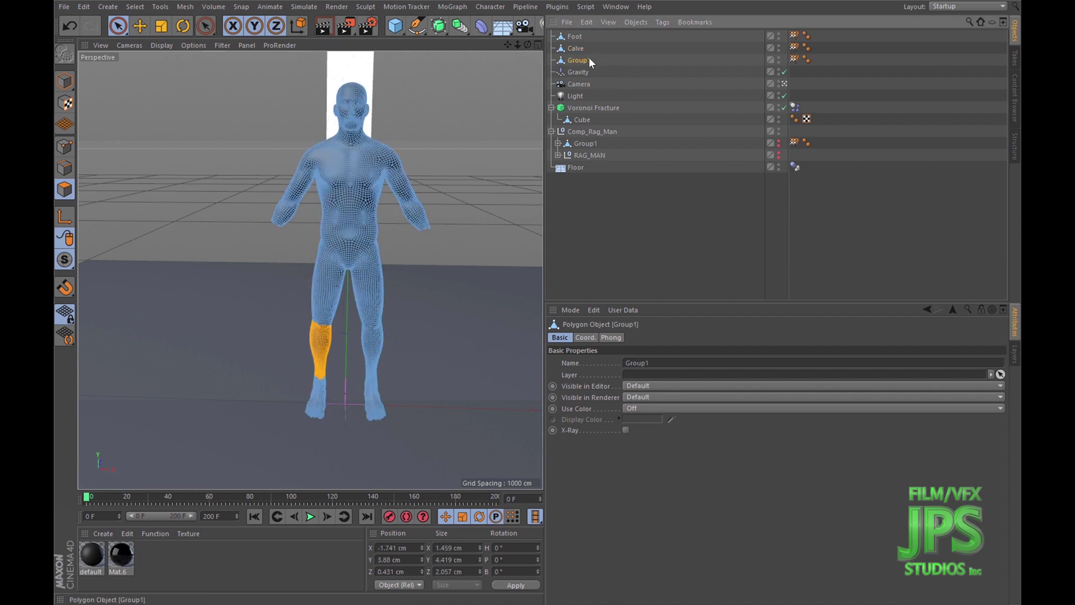
left_click(581, 38)
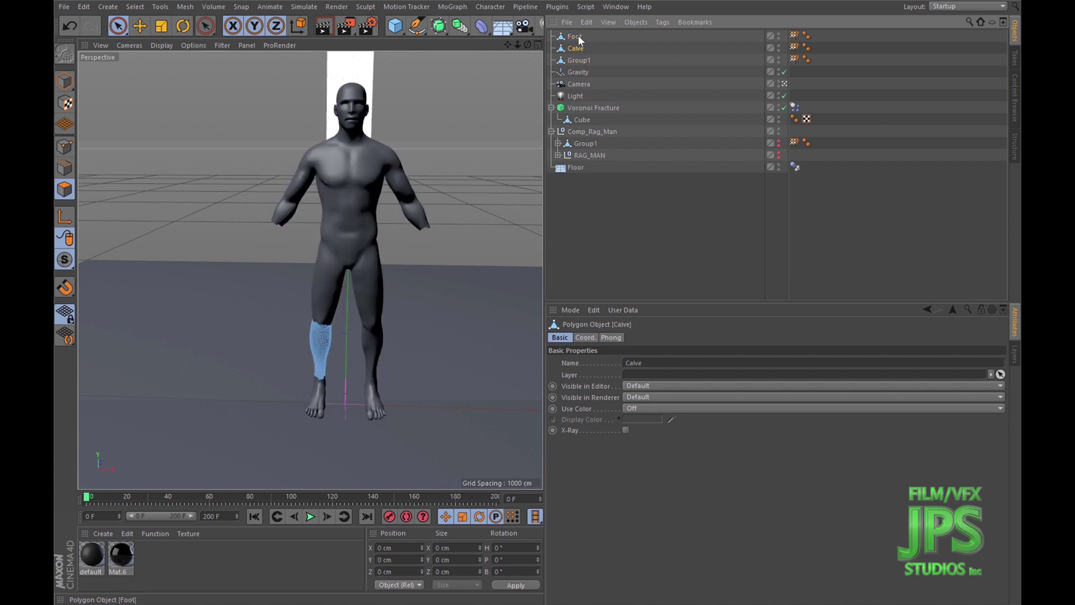
Delete the Foot, Calve and standalone Group1 meshes from the scene.
left_click(584, 60)
scroll(325, 257, "up", 3)
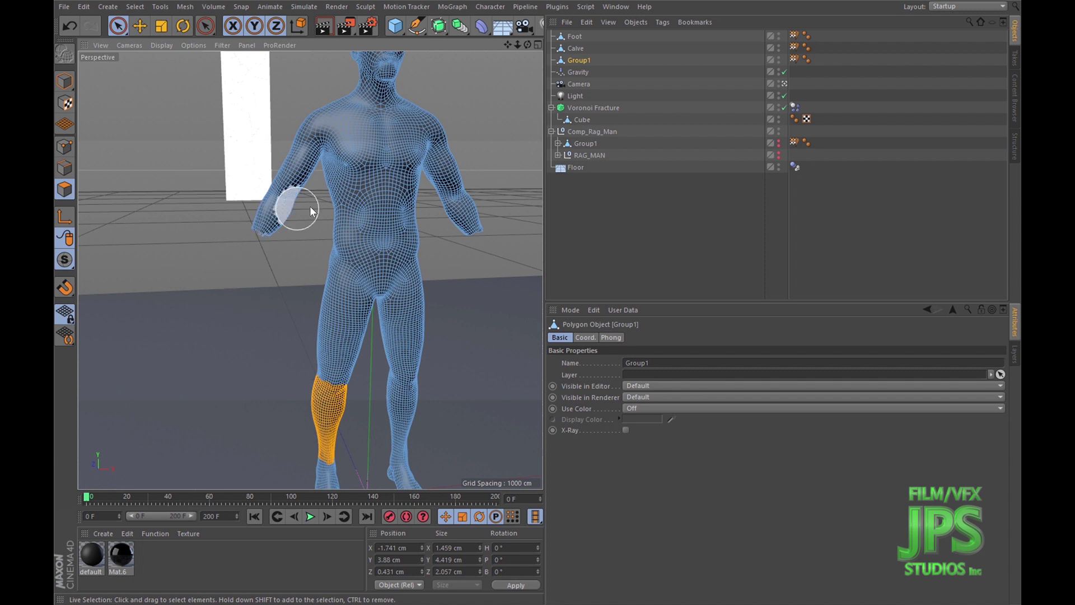
left_click_drag(288, 204, 358, 258, "alt")
left_click_drag(219, 256, 347, 218, "alt")
scroll(348, 218, "up", 5)
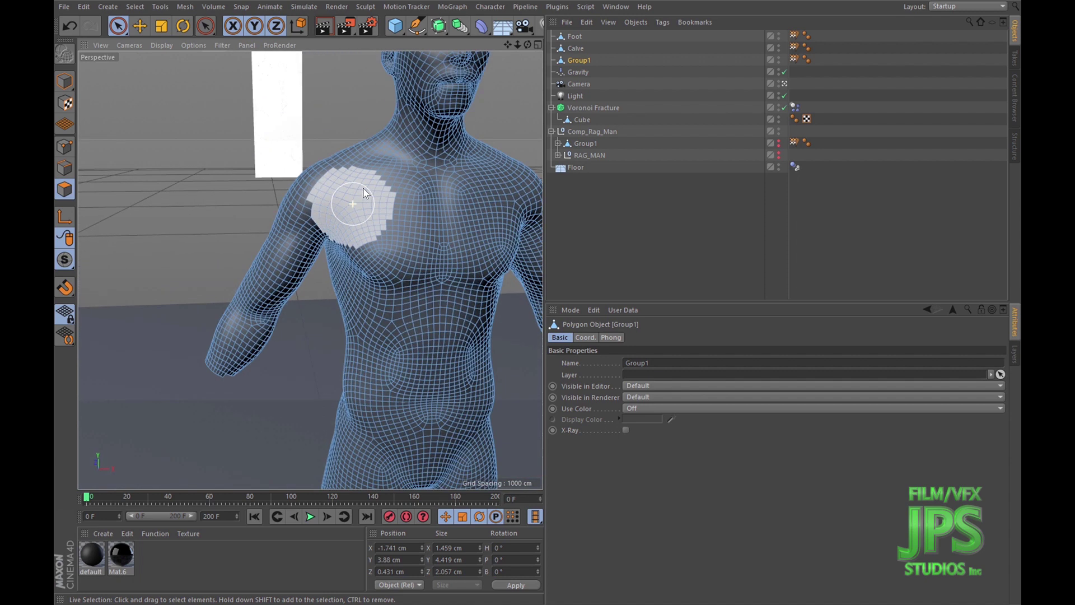
left_click(580, 37, "shift")
scroll(424, 182, "down", 6)
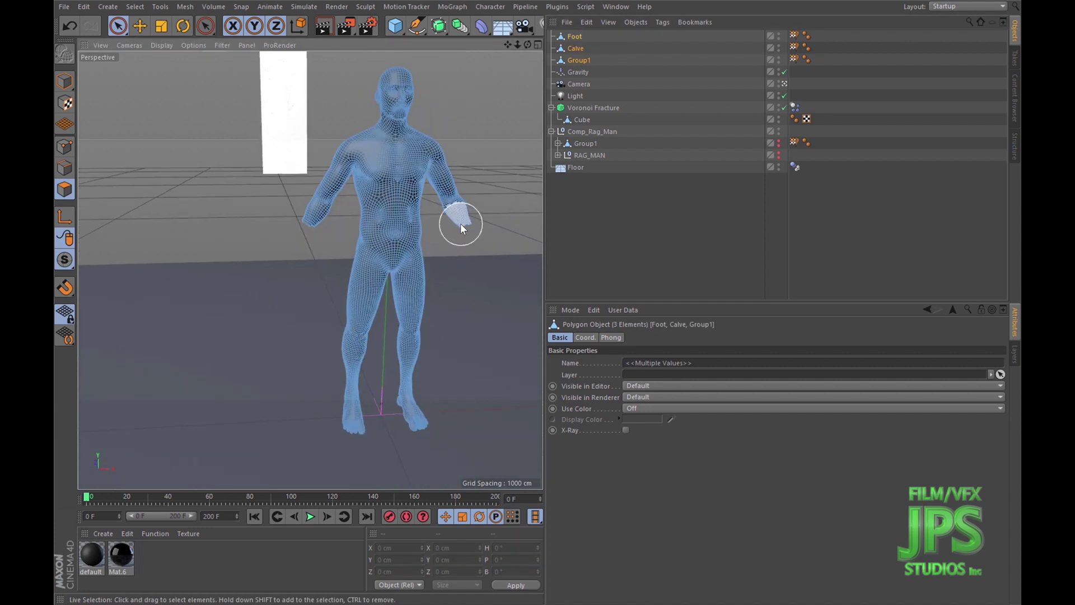
left_click(590, 57)
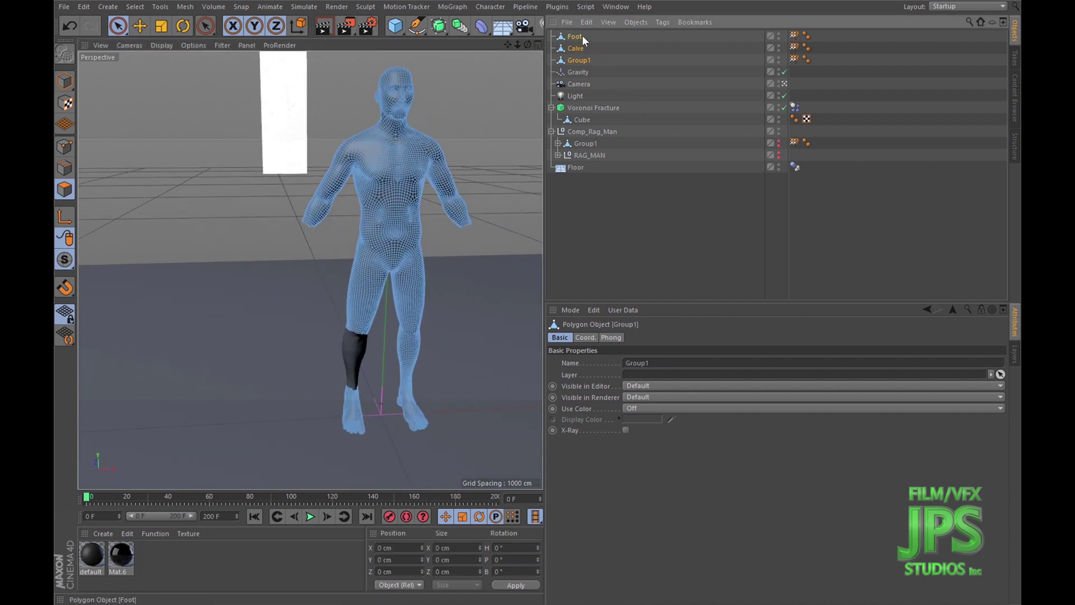
left_click(581, 37, "shift")
key("Delete")
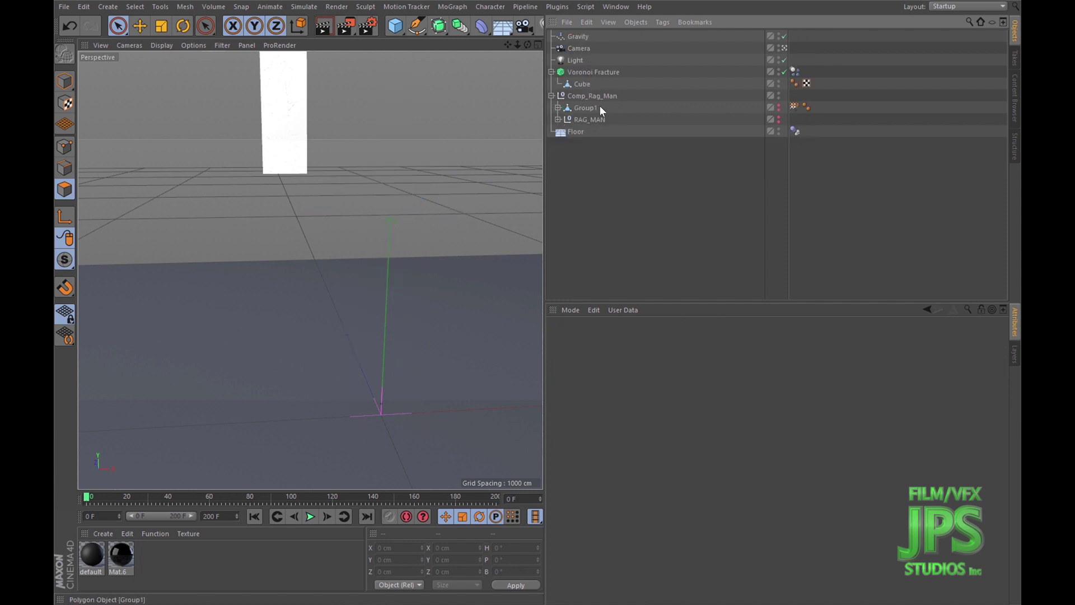
Make the RAG_MAN null inside Comp_Rag_Man visible to show the segmented character.
left_click(599, 121)
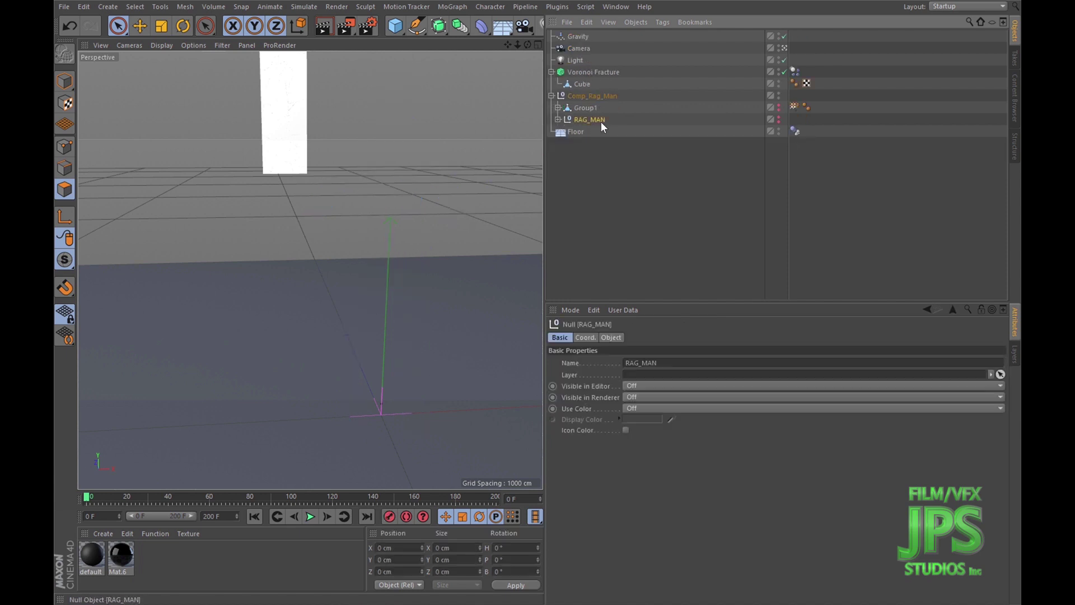
left_click(779, 118)
left_click(780, 122)
left_click_drag(391, 214, 350, 333, "alt")
left_click(139, 25)
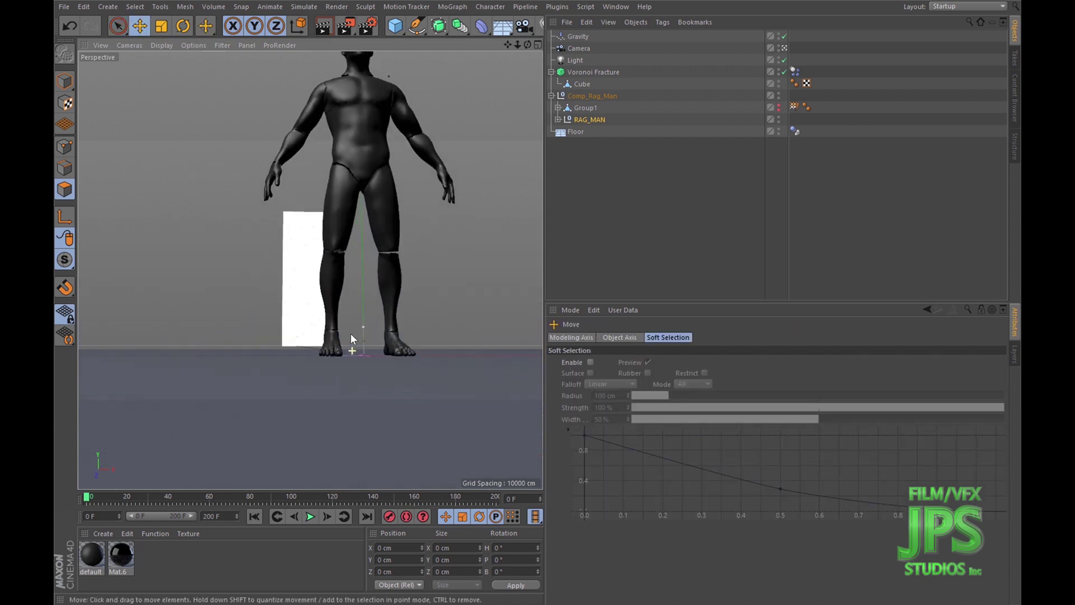
left_click_drag(385, 233, 291, 289, "alt")
left_click_drag(357, 230, 324, 242, "alt")
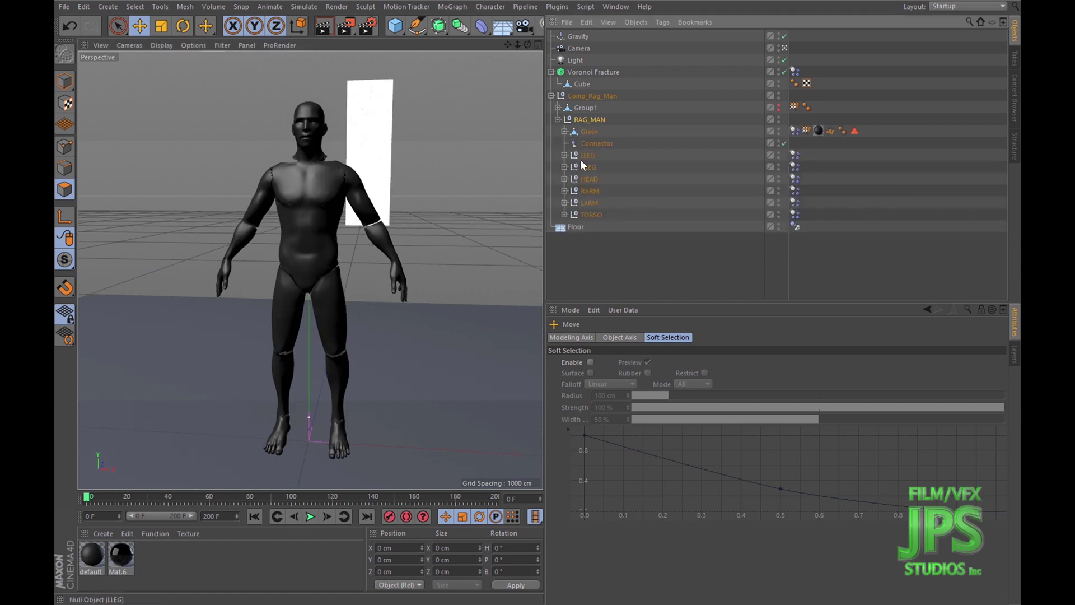
Examine the waist Connector in RAG_MAN and its placement relative to the Groin object.
left_click(596, 143)
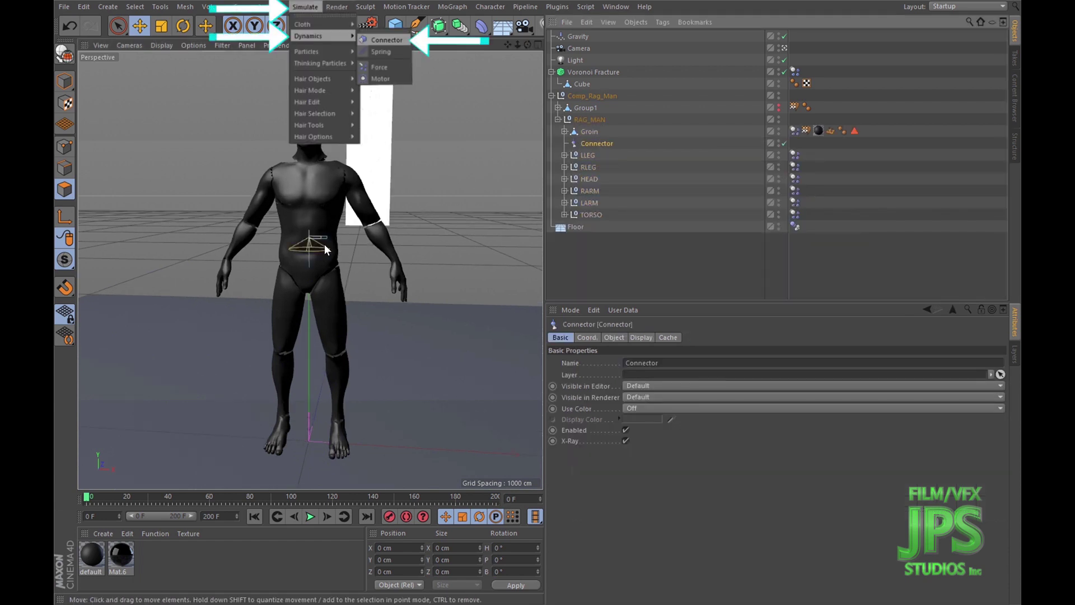
scroll(327, 249, "up", 5)
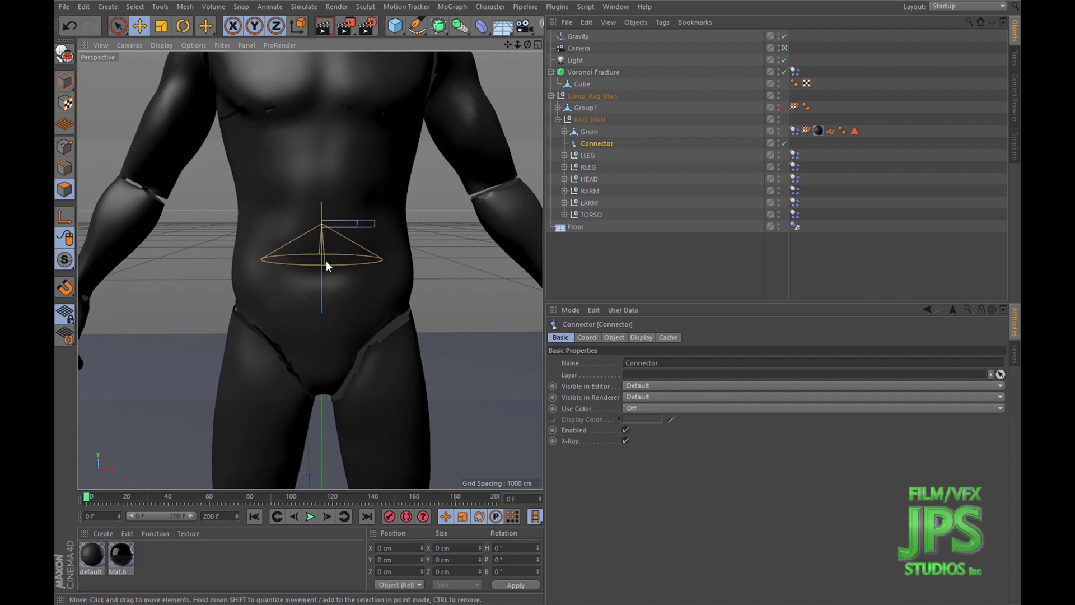
left_click_drag(326, 260, 415, 246, "alt")
scroll(346, 230, "down", 5)
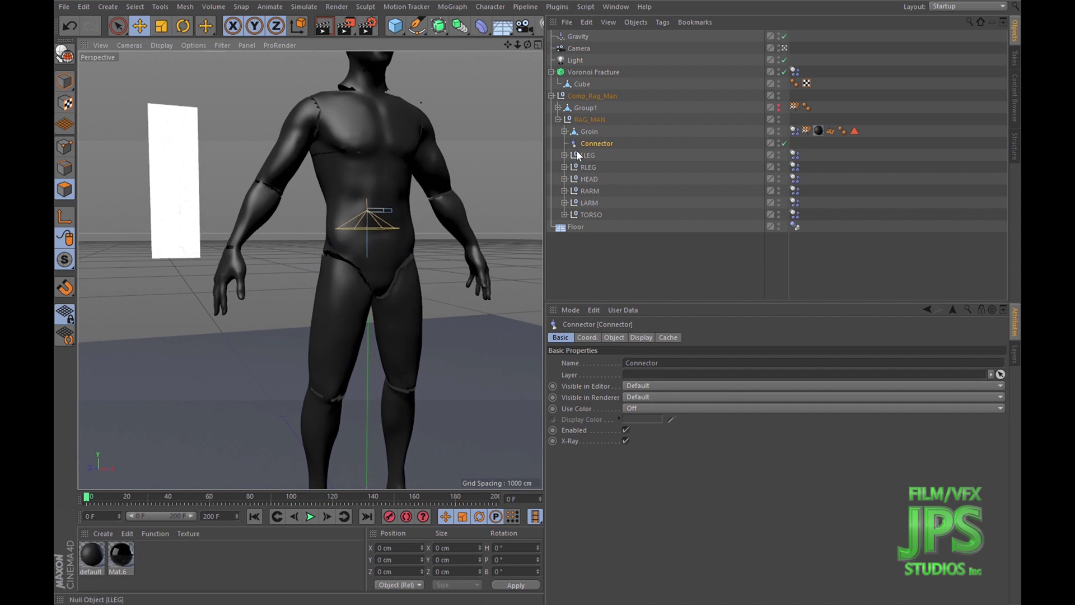
left_click(584, 141)
left_click(587, 134)
left_click(588, 142)
left_click(588, 135)
left_click(589, 146)
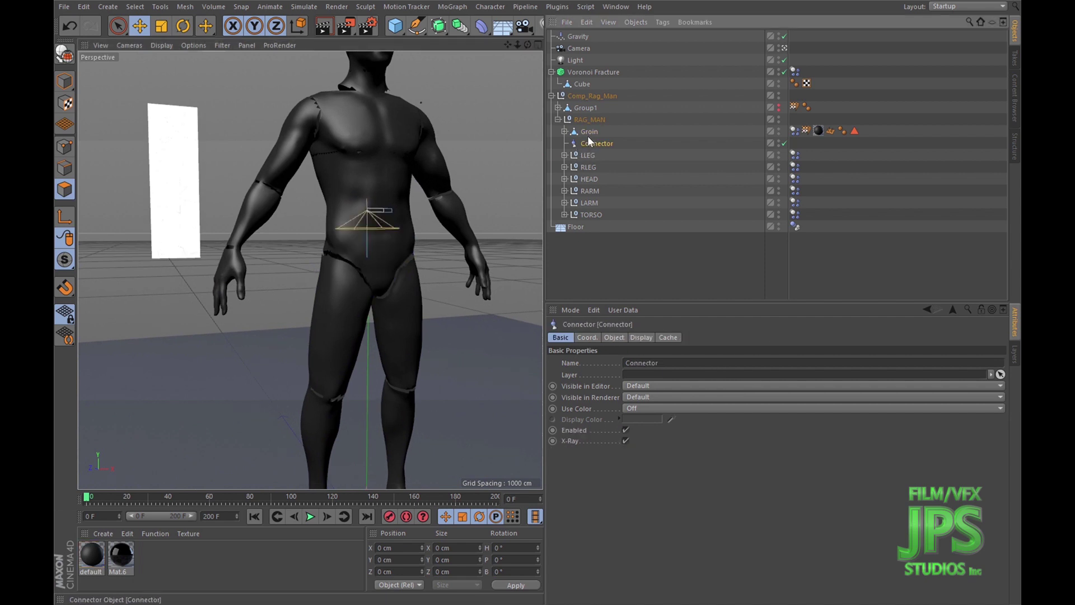
Expand the LLEG group and examine where its Groin-thigh and two Thigh-shin connectors sit on the leg.
mouse_move(397, 216)
left_mouse_down("alt")
mouse_move(332, 207)
mouse_move(389, 196)
left_mouse_up("alt")
left_click(586, 154)
left_click(570, 153)
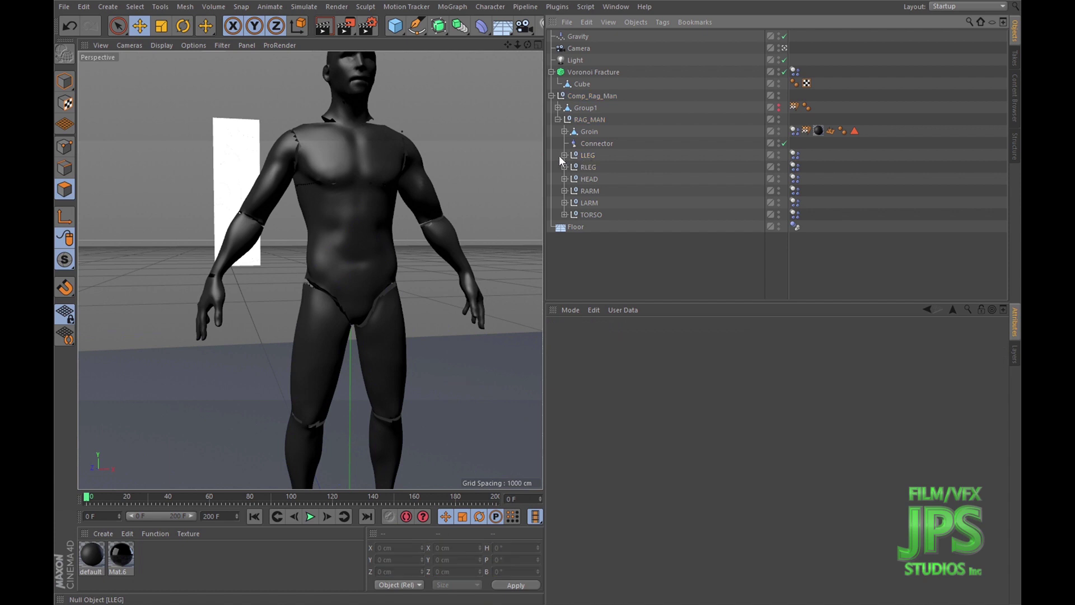
left_click(564, 155)
left_click(594, 167)
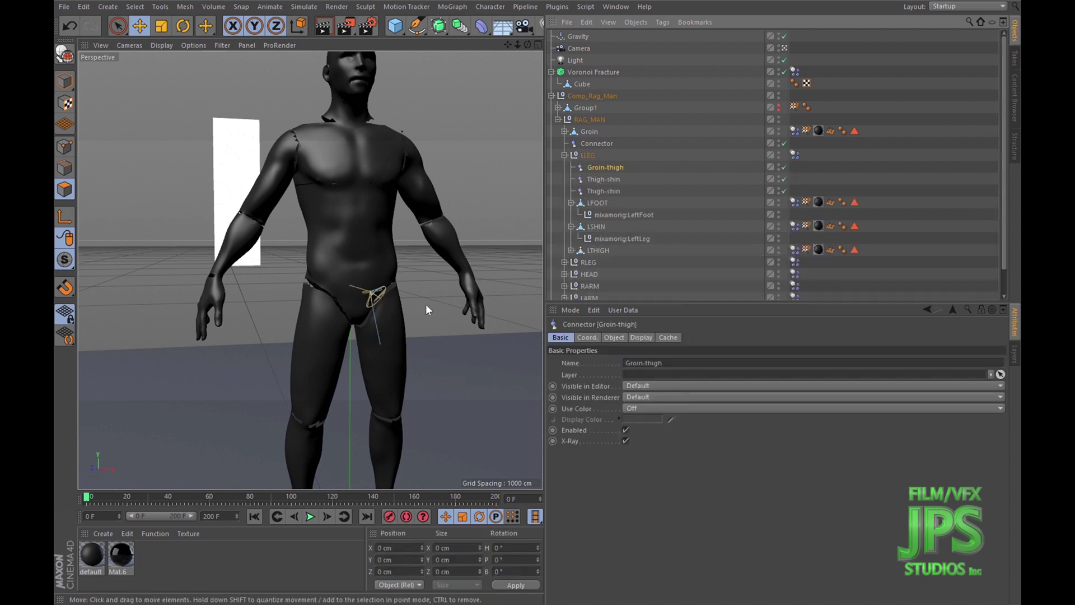
left_click_drag(426, 304, 364, 255, "alt")
scroll(391, 260, "up", 5)
left_click(602, 179)
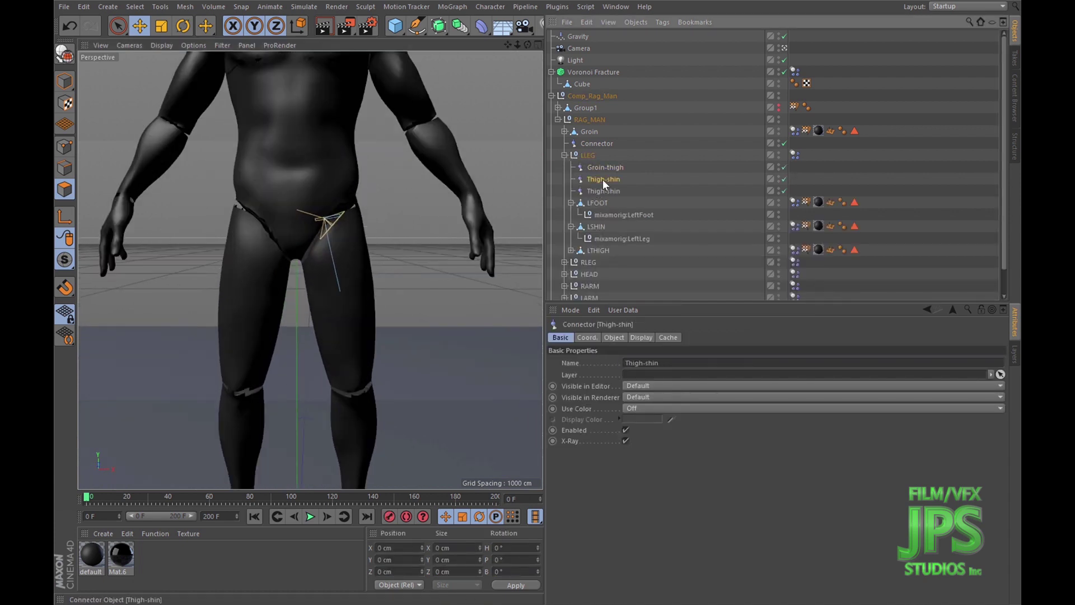
left_click_drag(396, 291, 391, 264, "alt")
left_click_drag(386, 372, 361, 255, "alt")
left_click(604, 192)
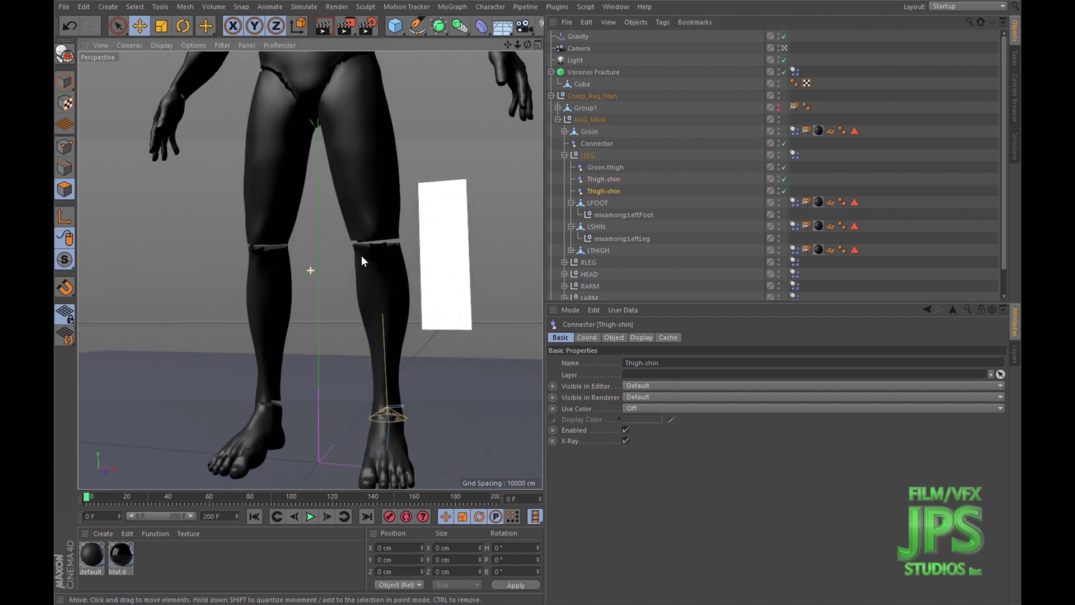
Collapse LLEG and examine the hip, knee and ankle connectors in the RLEG group.
left_click(564, 155)
left_click(556, 165)
left_click(564, 167)
left_click(611, 184)
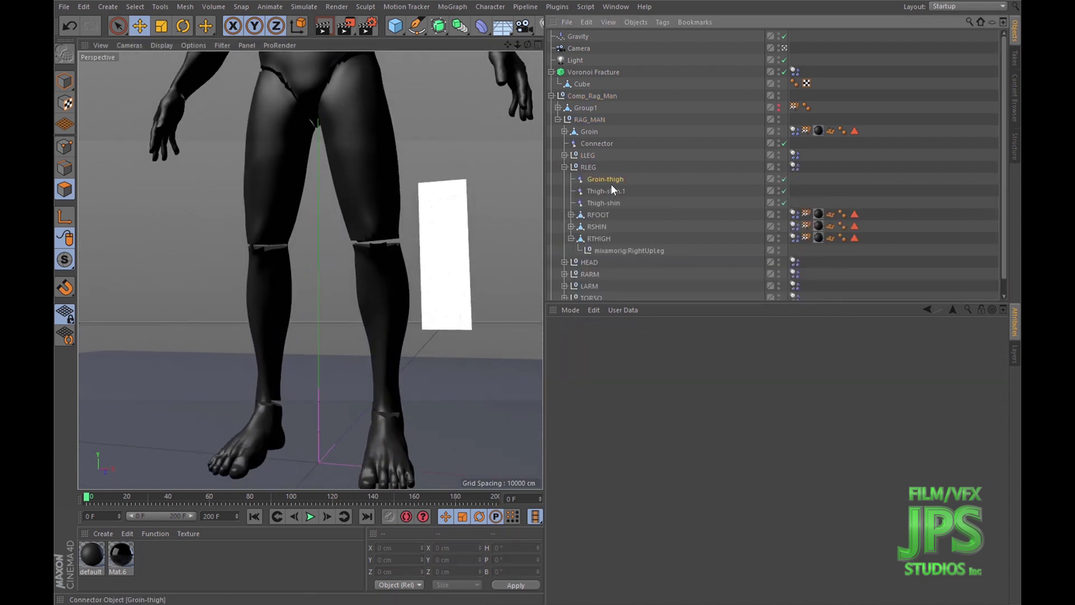
left_click(611, 191)
left_click(612, 202)
left_click(564, 167)
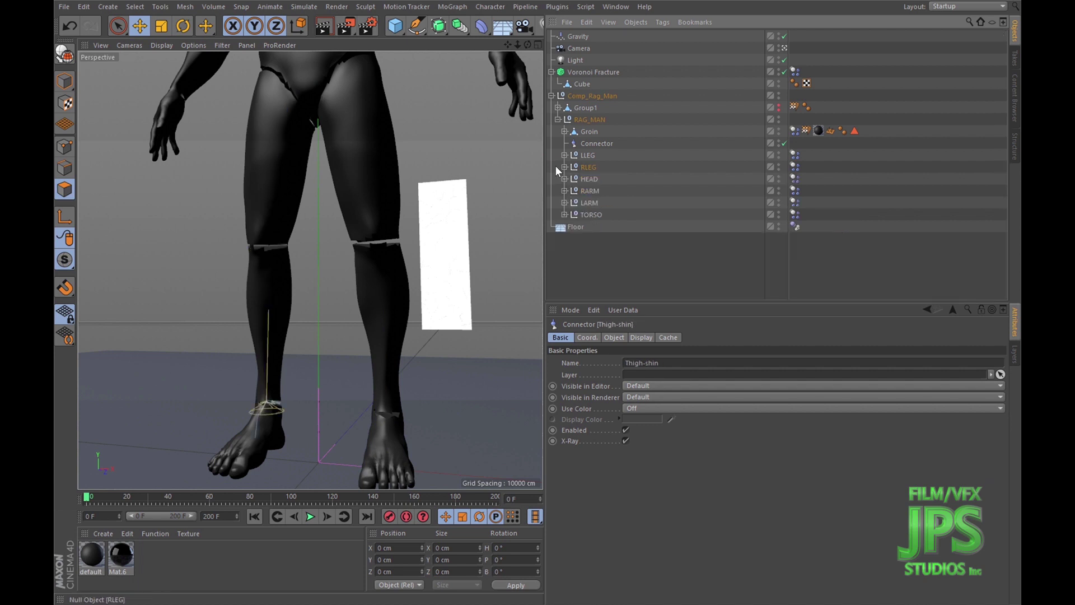
Examine the object properties of the left leg's Groin-thigh connector, including its type, linked objects and angular limits.
left_click(564, 155)
left_click(608, 166)
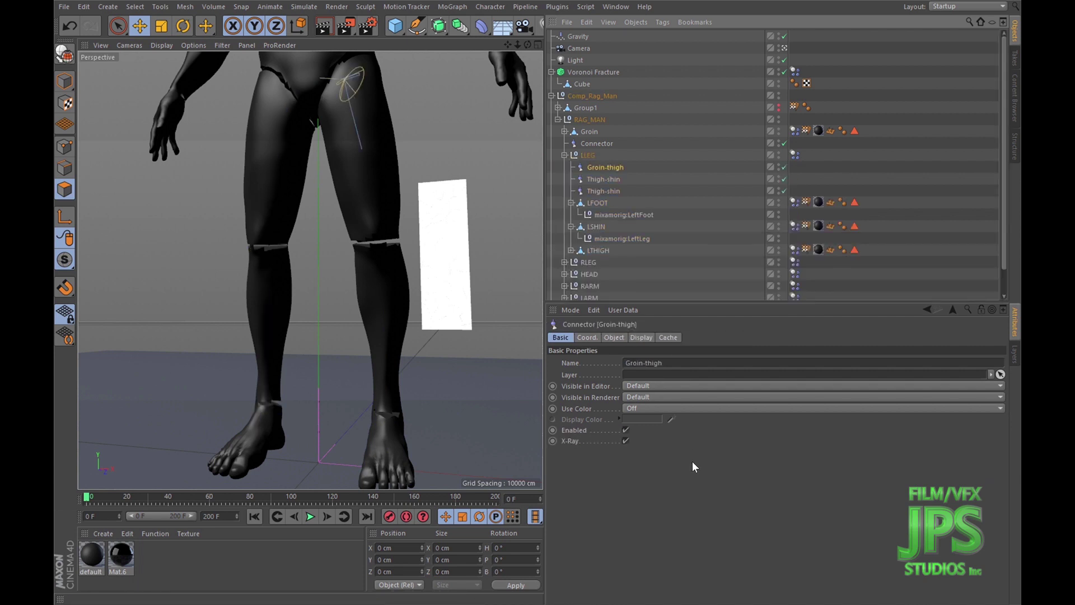
left_click(618, 337)
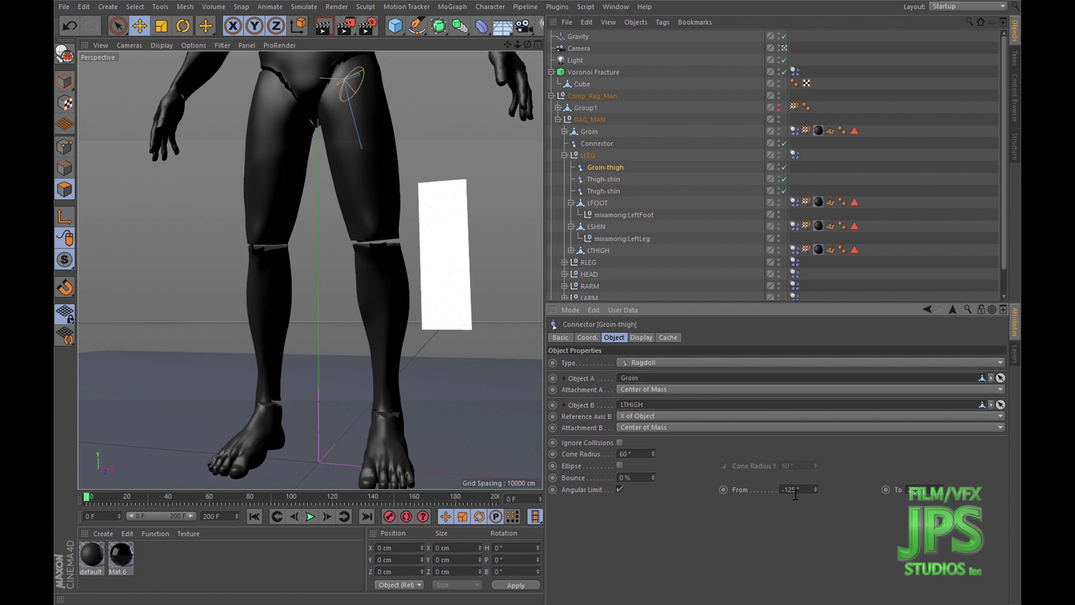
left_click_drag(395, 201, 458, 237, "alt")
middle_click_drag(458, 237, 394, 263, "alt")
mouse_move(393, 264)
left_mouse_down("alt")
mouse_move(369, 268)
mouse_move(400, 257)
mouse_move(354, 231)
mouse_move(391, 245)
left_mouse_up("alt")
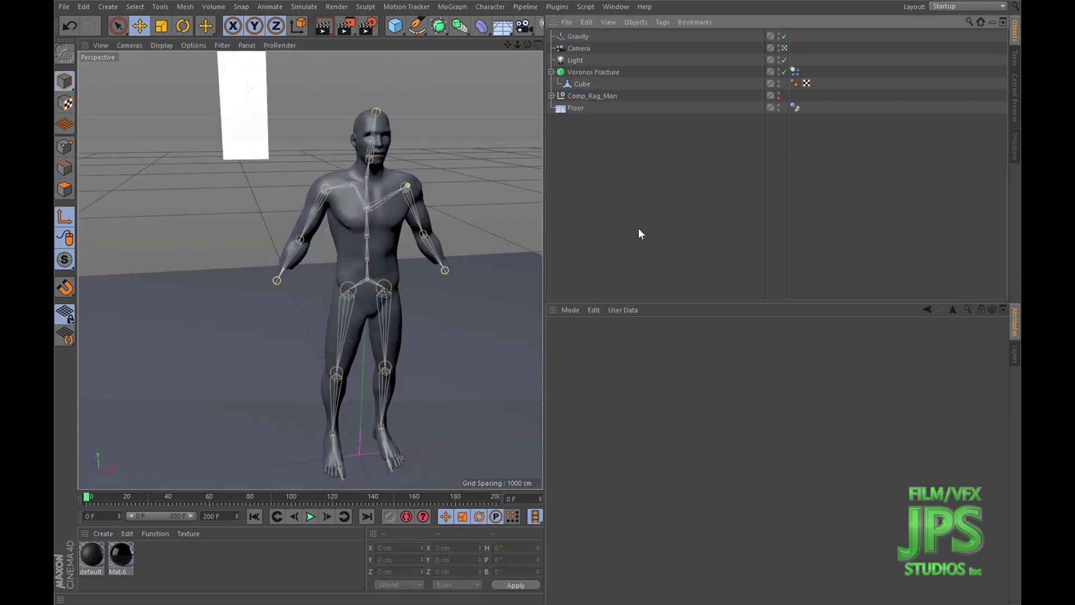
left_click_drag(398, 207, 375, 208, "alt")
middle_click_drag(374, 208, 378, 187, "alt")
left_click_drag(378, 187, 360, 207, "alt")
right_click_drag(359, 206, 378, 251, "alt")
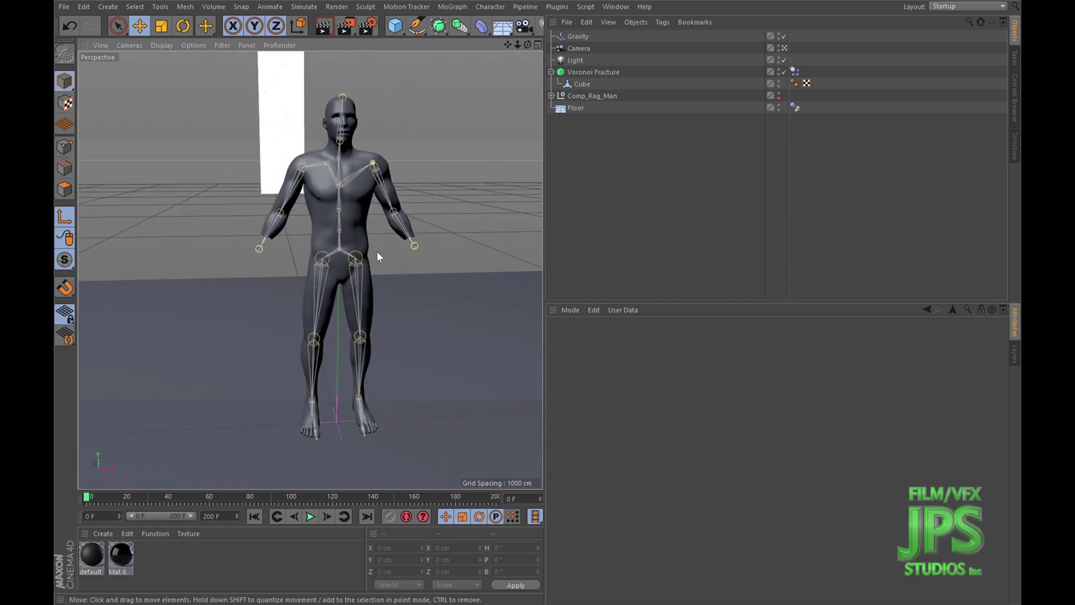
Expand Comp_Rag_Man, hide the rigged Group1 mesh and show the split RAG_MAN body in the viewport.
left_click(551, 96)
left_click(559, 119)
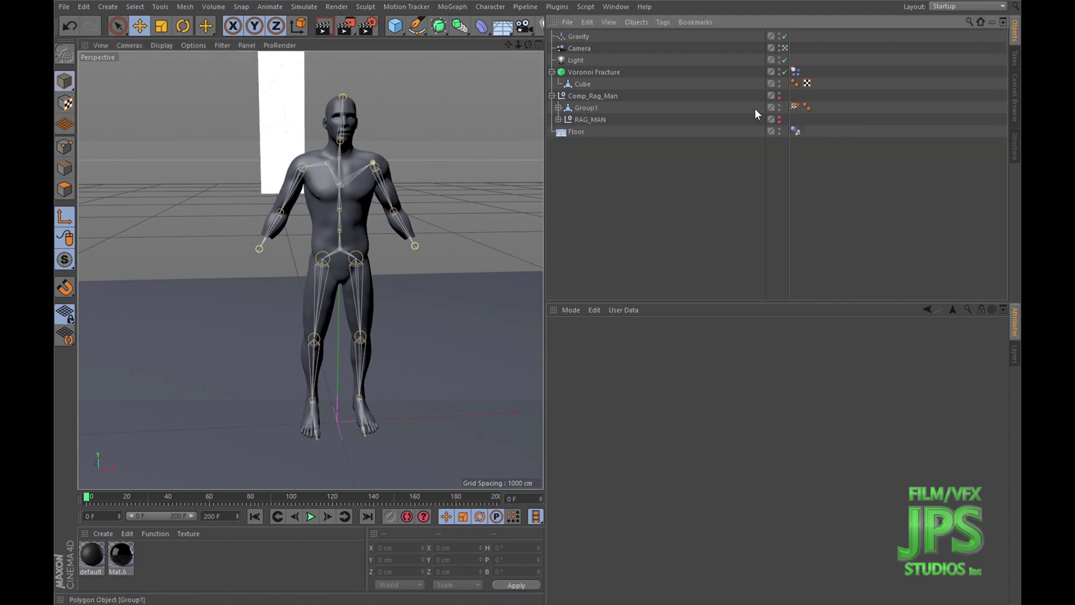
double_click(779, 106, "alt")
left_click(779, 106, "alt")
left_click(780, 118, "alt")
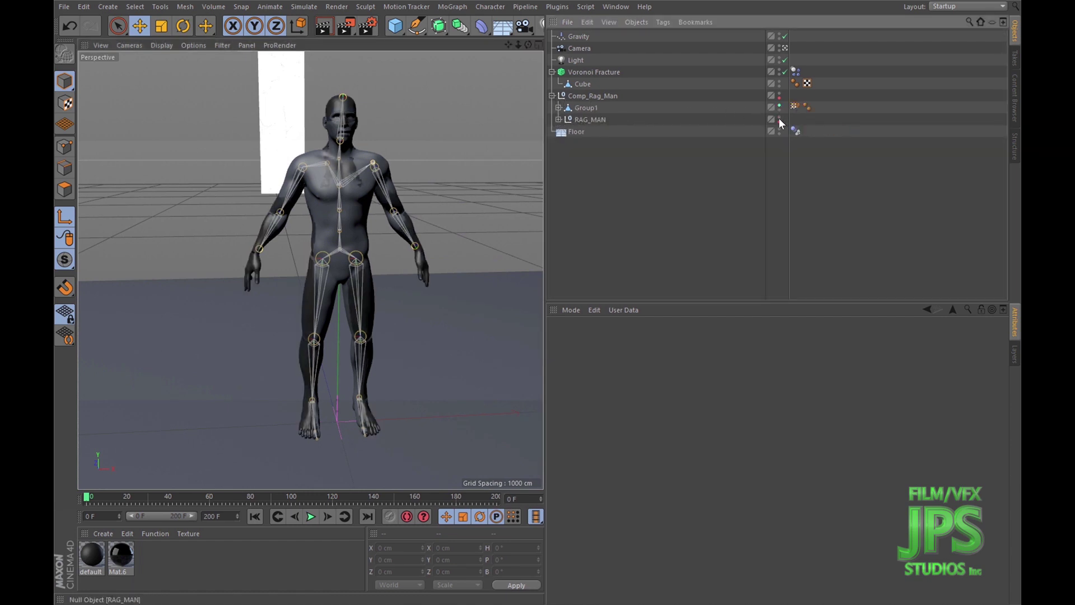
left_click(779, 107, "alt")
left_click(780, 107)
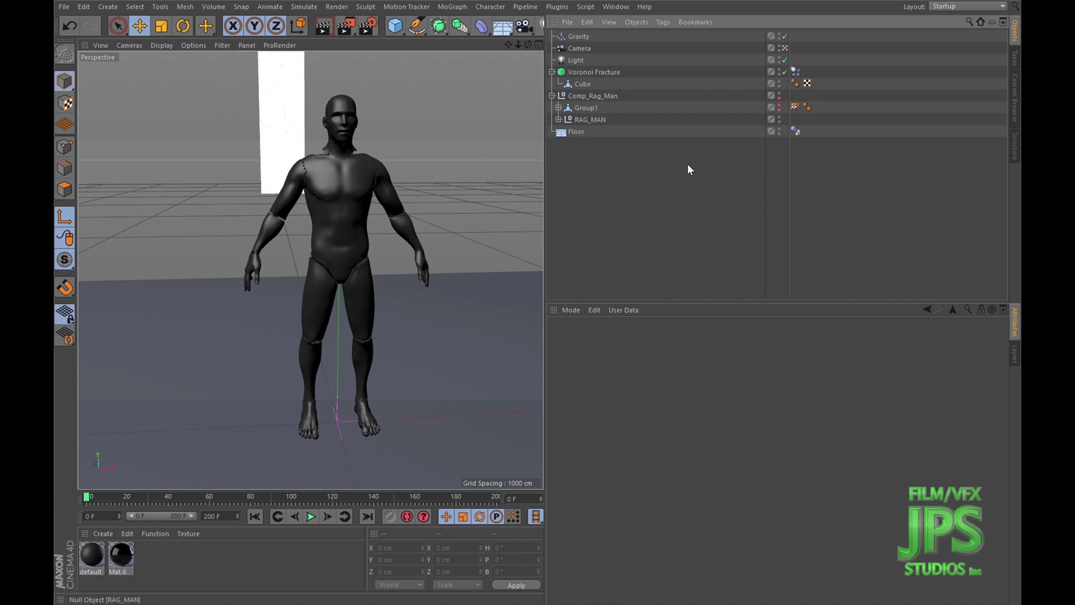
Examine the split RAG_MAN body parts in the viewport and check the Group1 hierarchy.
left_click_drag(336, 235, 363, 221, "alt")
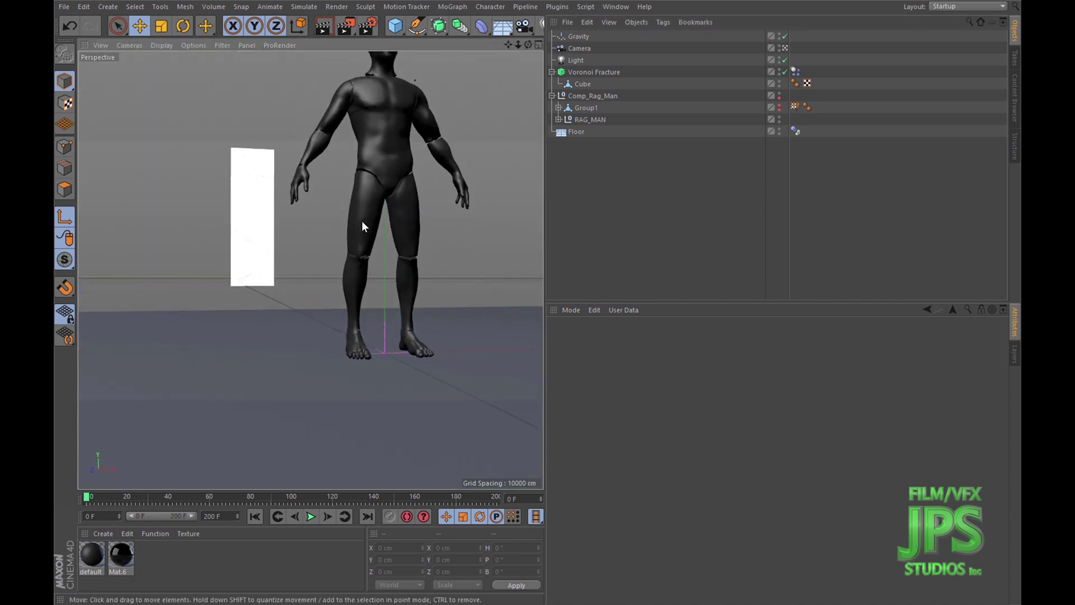
scroll(365, 218, "up", 4)
middle_click_drag(365, 218, 343, 245, "alt")
left_click_drag(343, 245, 373, 221, "alt")
scroll(373, 221, "down", 3)
scroll(373, 224, "down", 3)
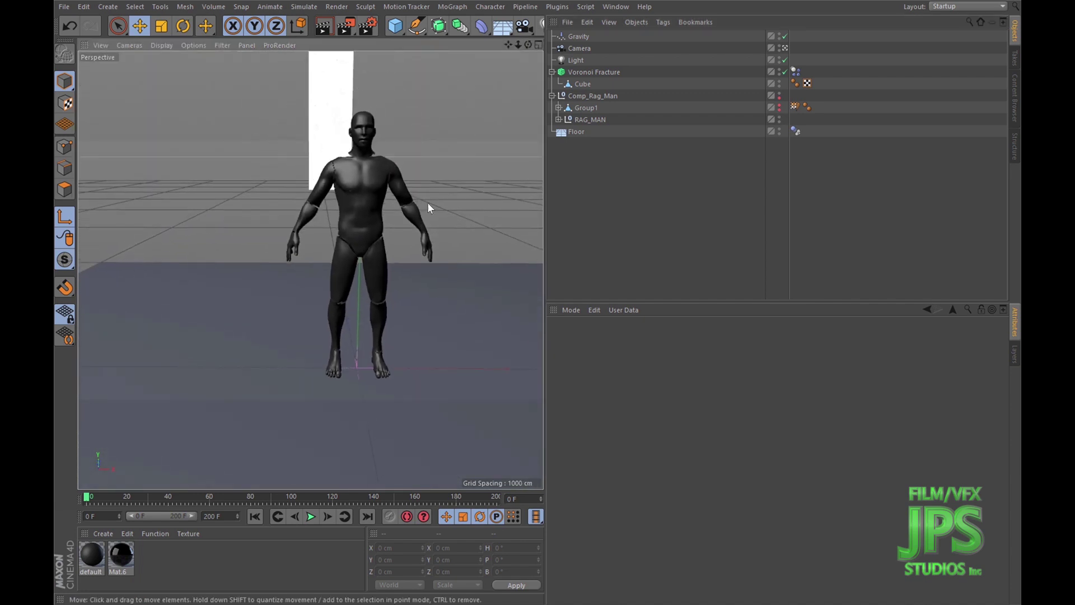
left_click(558, 108)
left_click(559, 107)
left_click(558, 108)
left_click(558, 107)
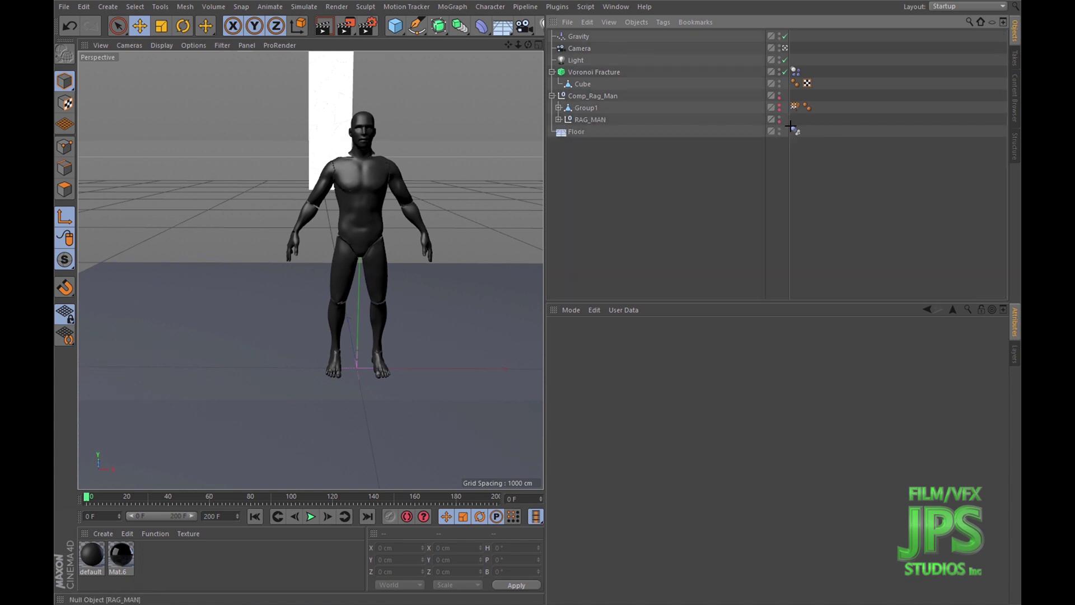
Hide RAG_MAN and show the rigged Group1 mesh in the viewport.
double_click(779, 117)
left_click(779, 110)
left_click(779, 106)
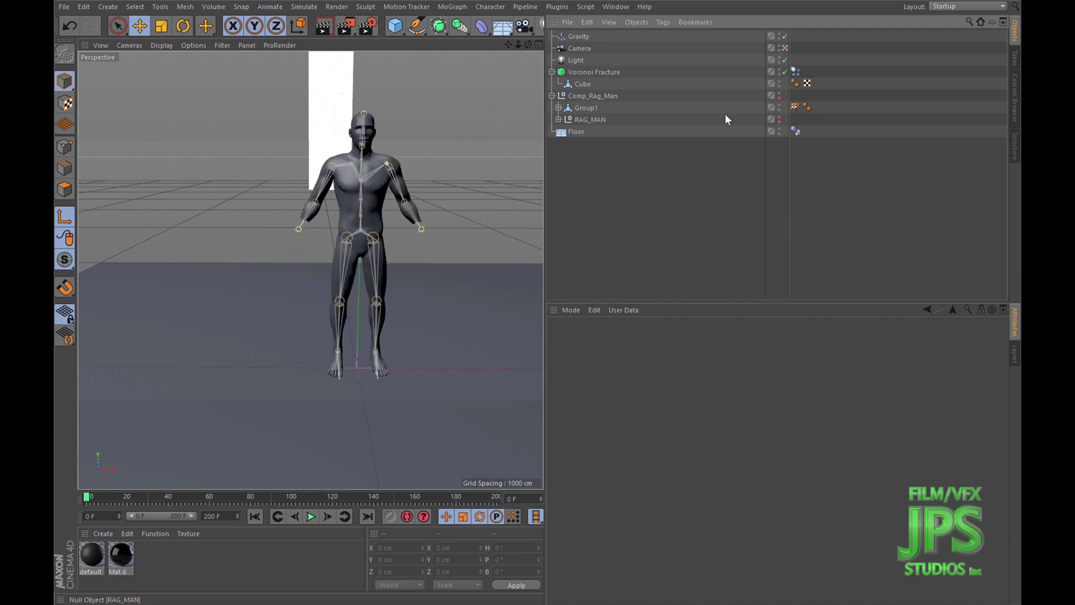
Select Group1 and examine its joint skeleton from the head and arms down to the feet.
left_click(584, 109)
scroll(320, 266, "up", 5)
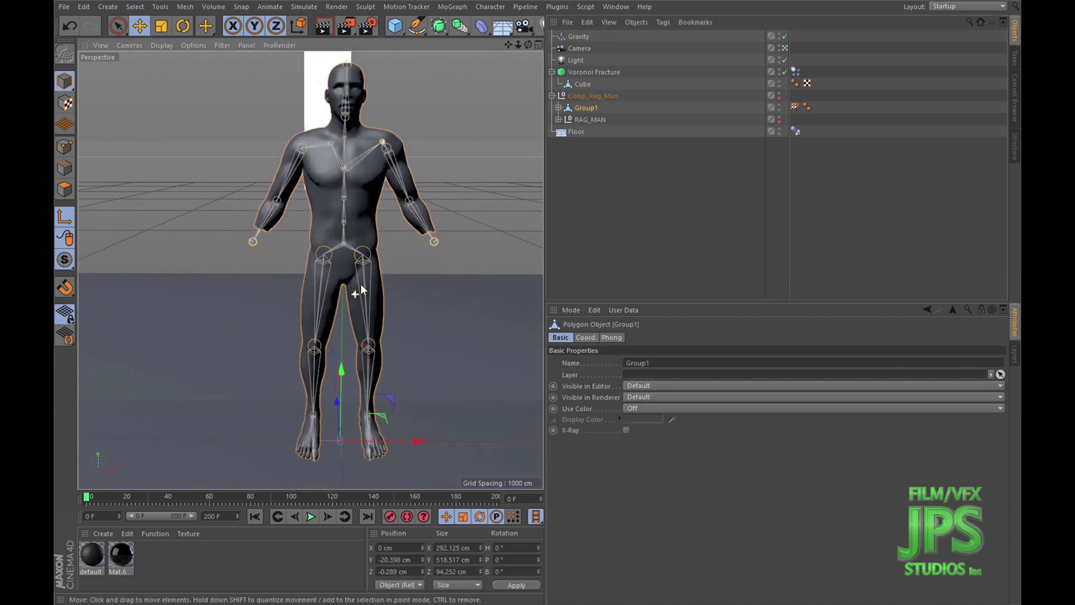
left_click_drag(355, 220, 311, 173, "alt")
scroll(332, 149, "up", 4)
scroll(345, 204, "down", 5)
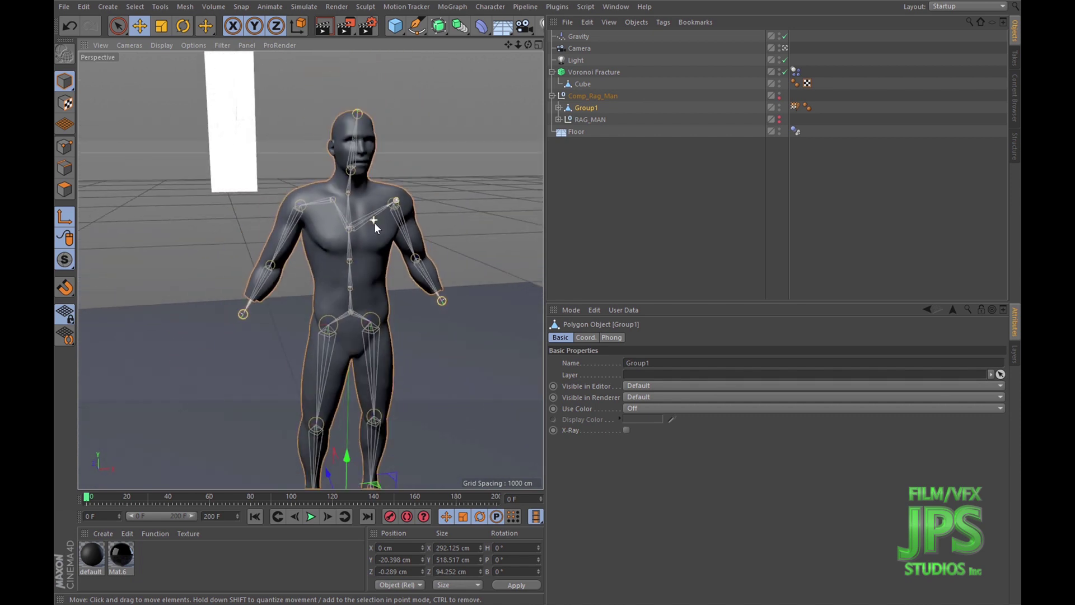
left_click_drag(374, 223, 394, 247, "alt")
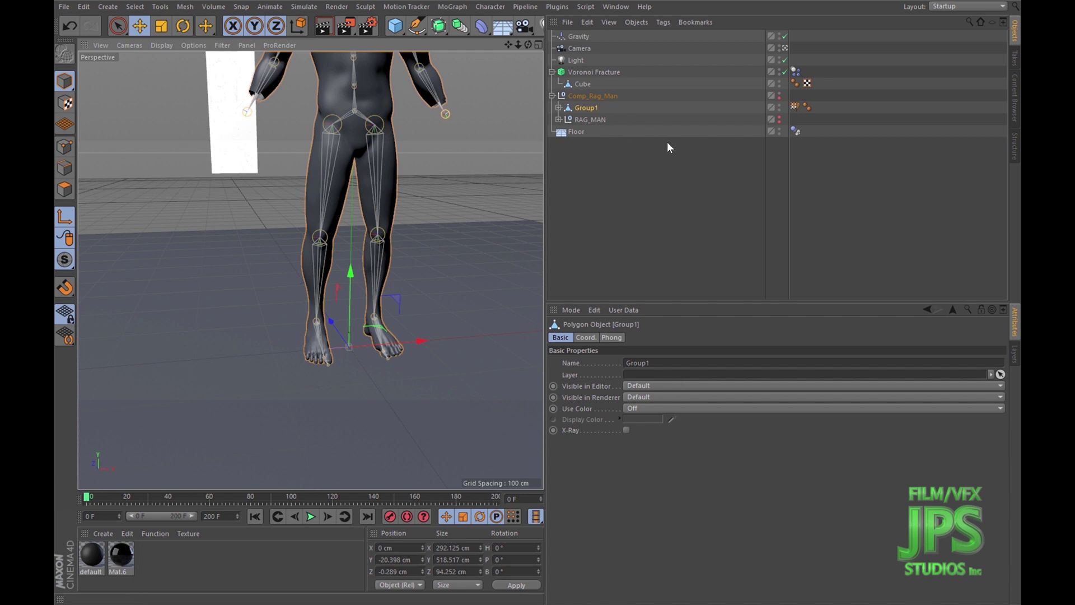
left_click_drag(429, 248, 473, 200, "alt")
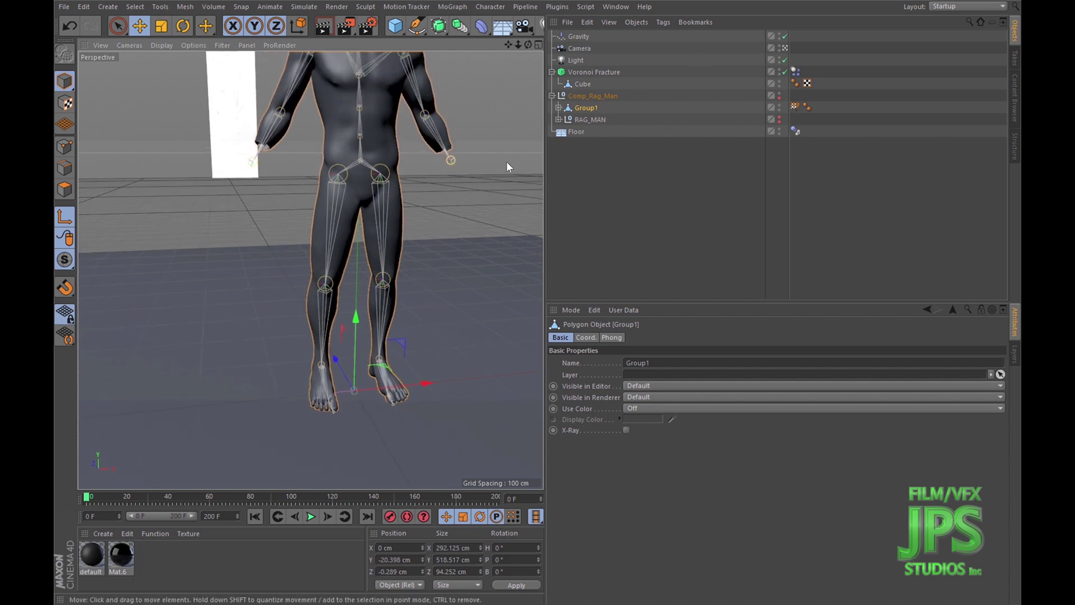
Select the mixamorig:Hips joint under Group1 with its whole child hierarchy and convert the joints to nulls.
left_click(559, 108, "ctrl")
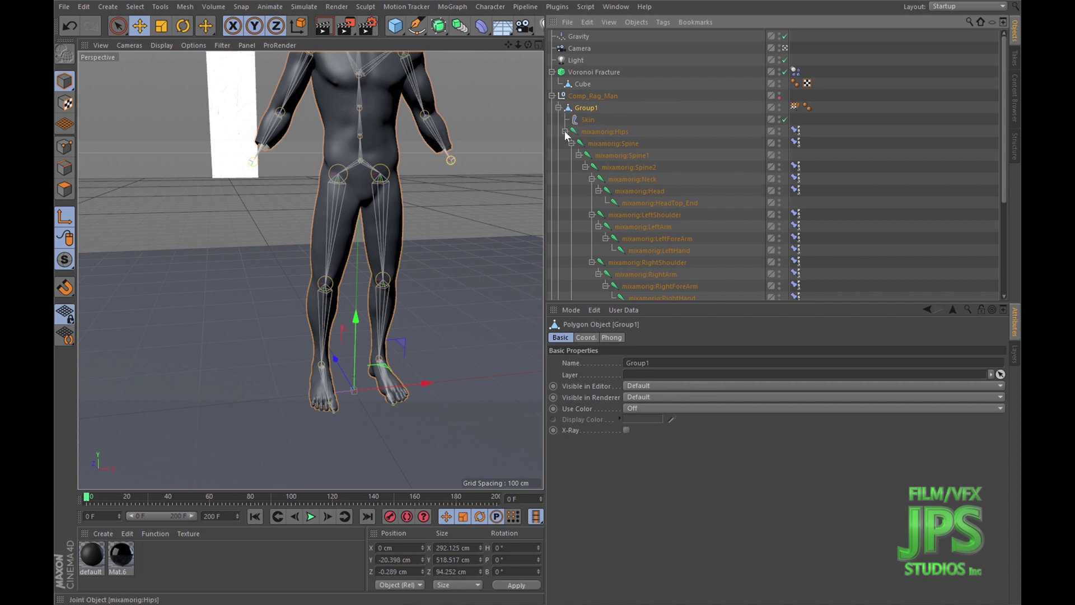
left_click(564, 131, "ctrl")
left_click(613, 132)
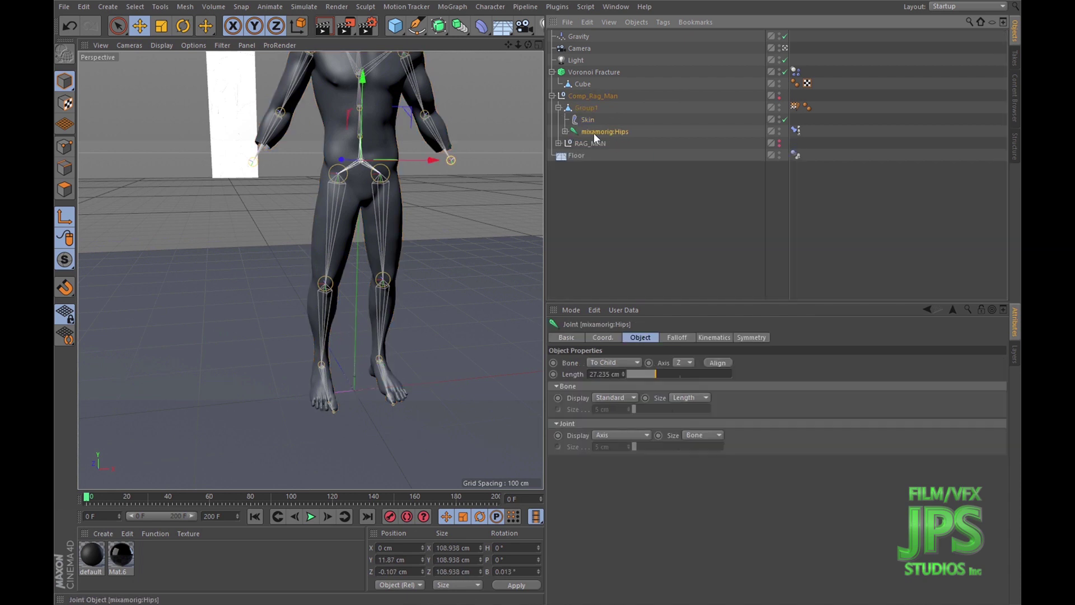
left_click(656, 349)
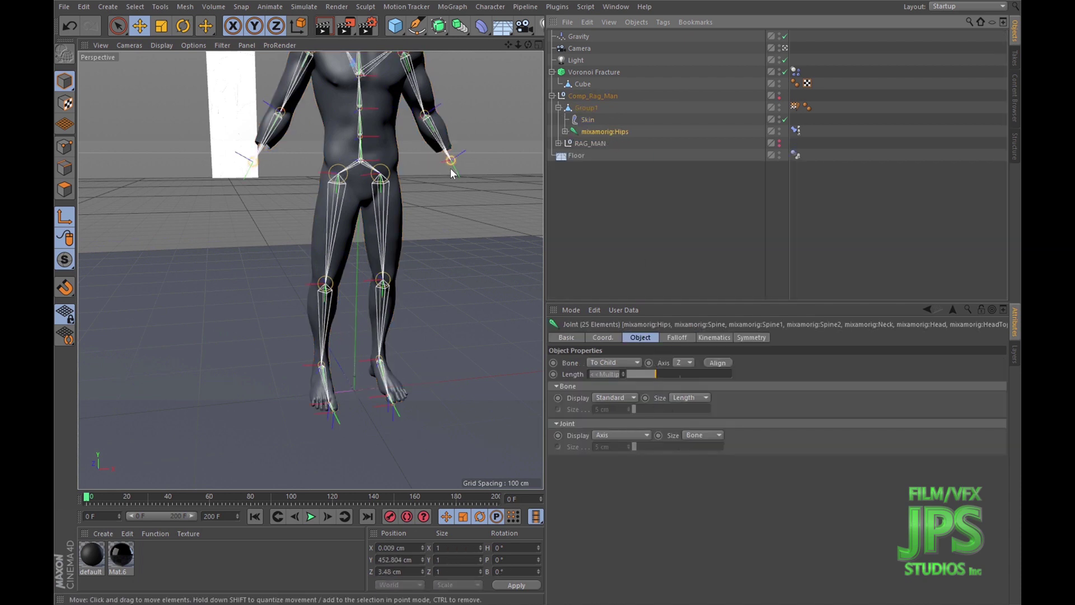
middle_click_drag(396, 215, 394, 343, "alt")
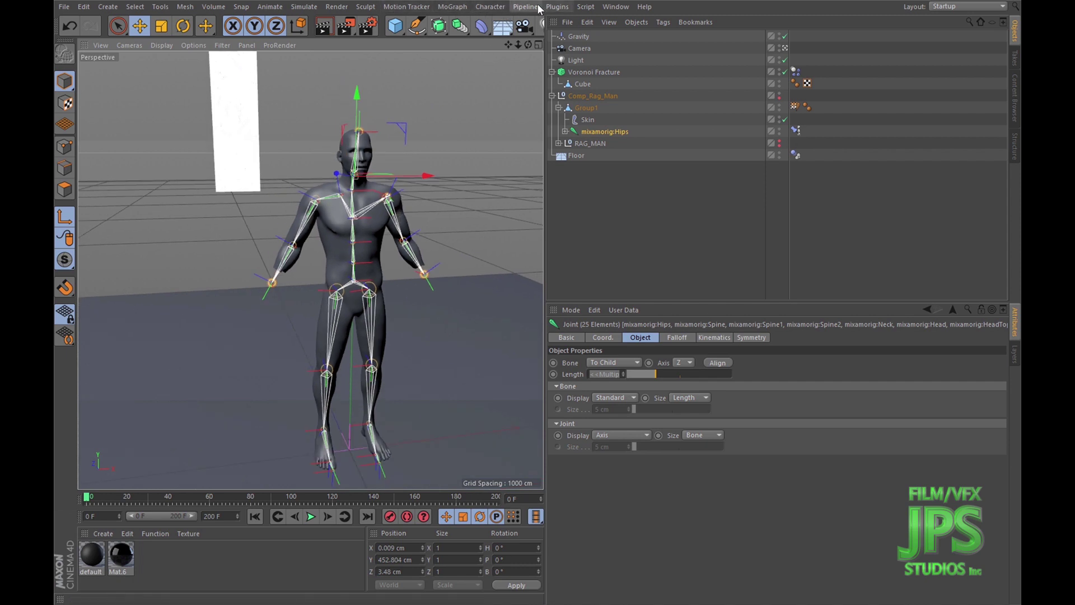
left_click(490, 6)
mouse_move(504, 45)
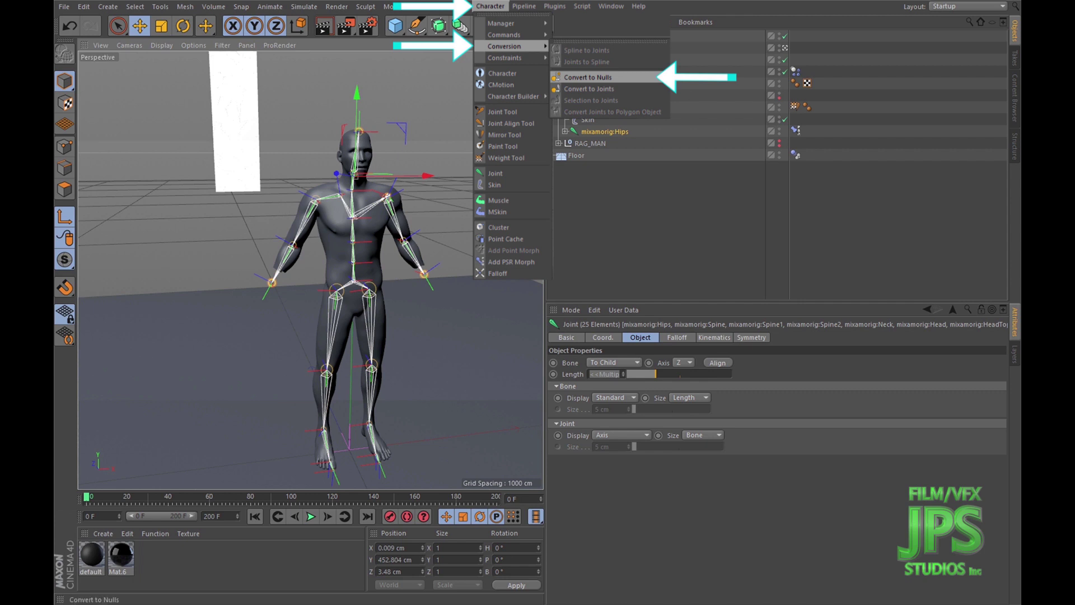
left_click(591, 79)
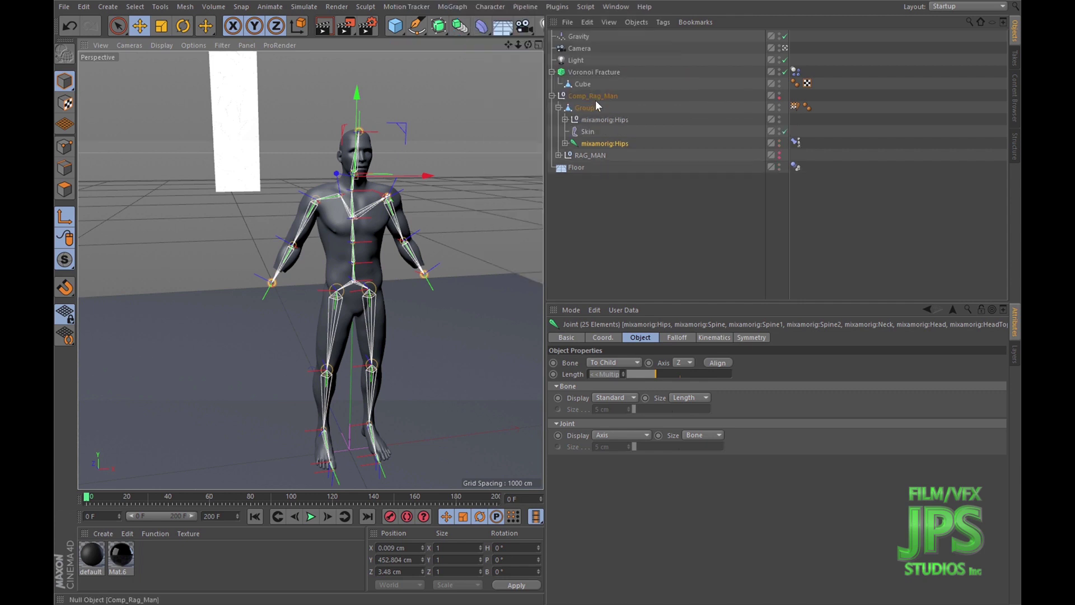
Examine the converted mixamorig:Hips null hierarchy down the right leg and compare it with the original Hips joint.
left_click(565, 119)
left_click(572, 131)
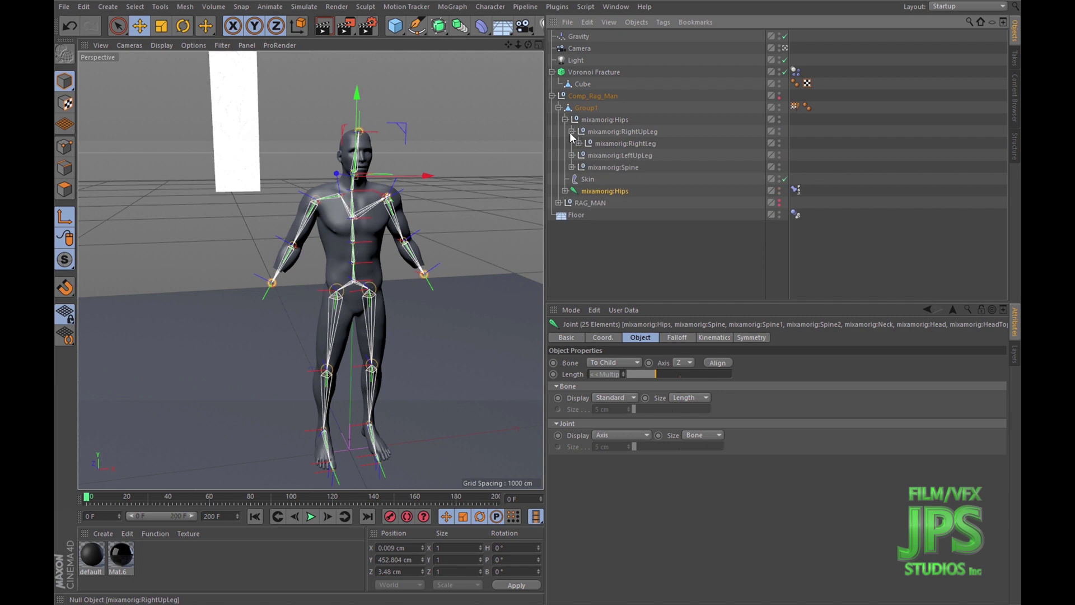
left_click(572, 155)
left_click(578, 167)
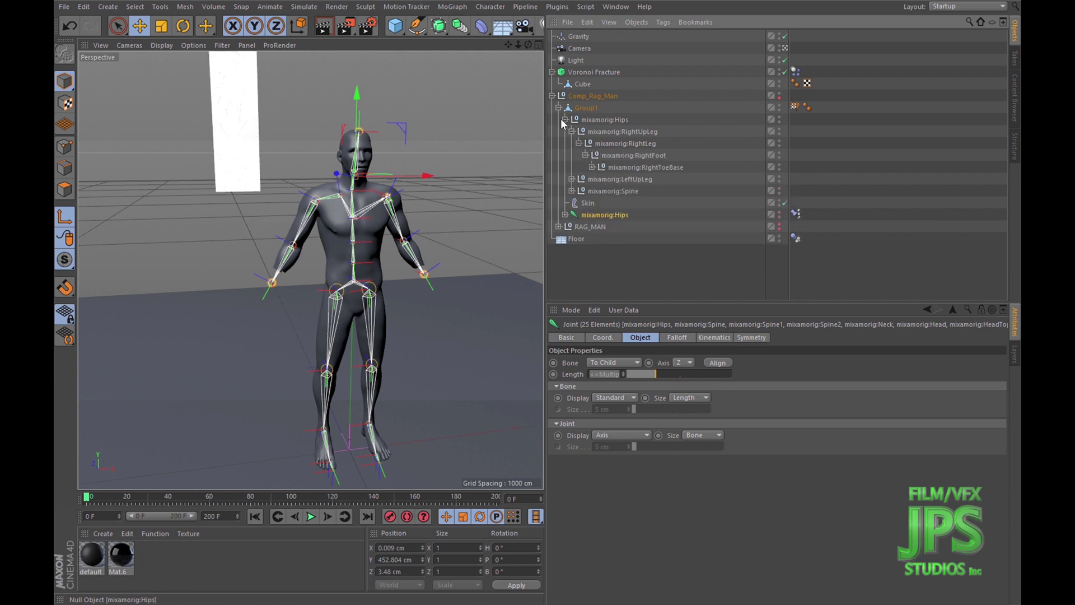
left_click(563, 119)
left_click(604, 120)
left_click(603, 146)
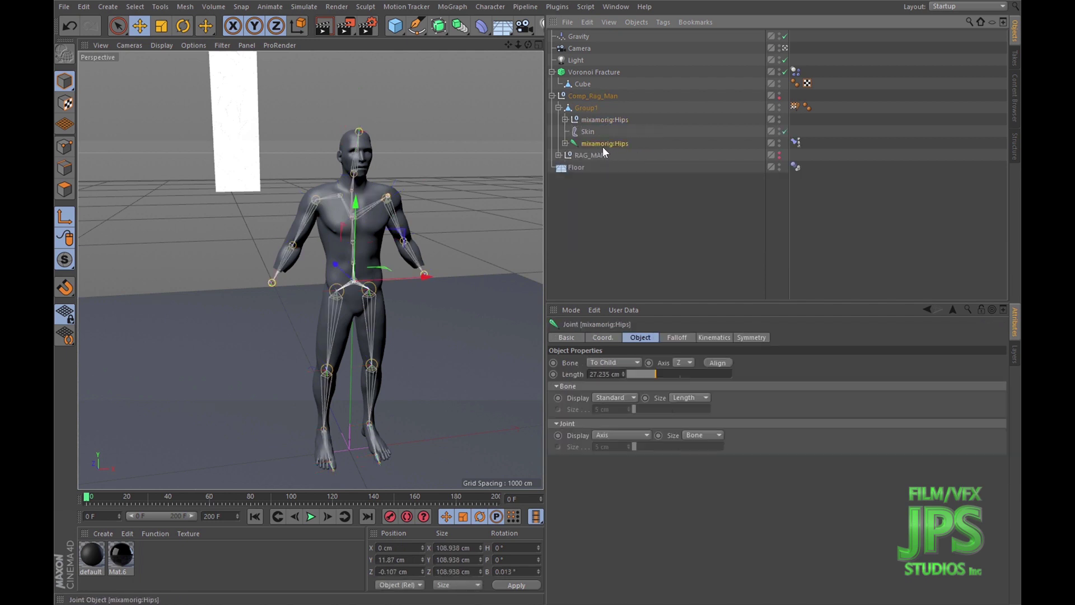
Examine where the mixamorig:RightUpLeg and mixamorig:LeftUpLeg nulls sit relative to the hip joints.
scroll(365, 281, "up", 5)
scroll(387, 224, "up", 2)
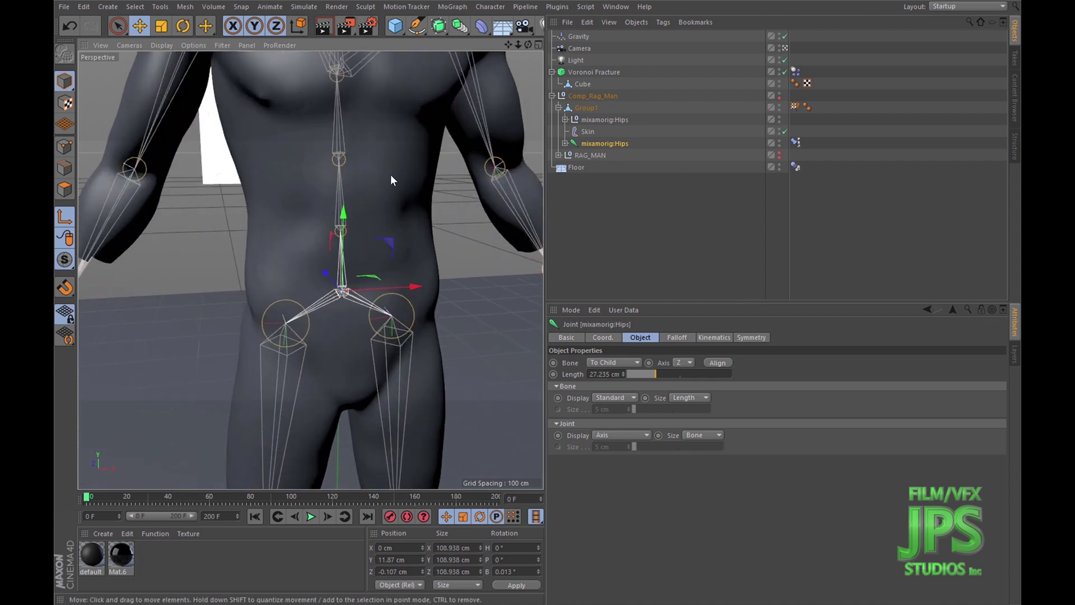
scroll(391, 179, "down", 3)
left_click(565, 120)
left_click(604, 131)
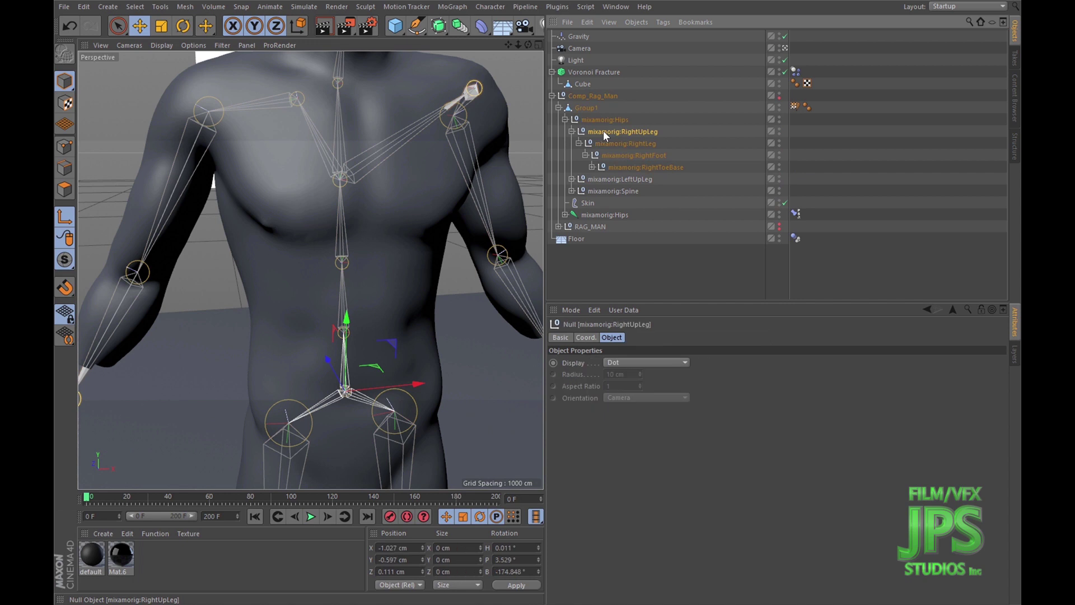
middle_click_drag(388, 307, 396, 281, "alt")
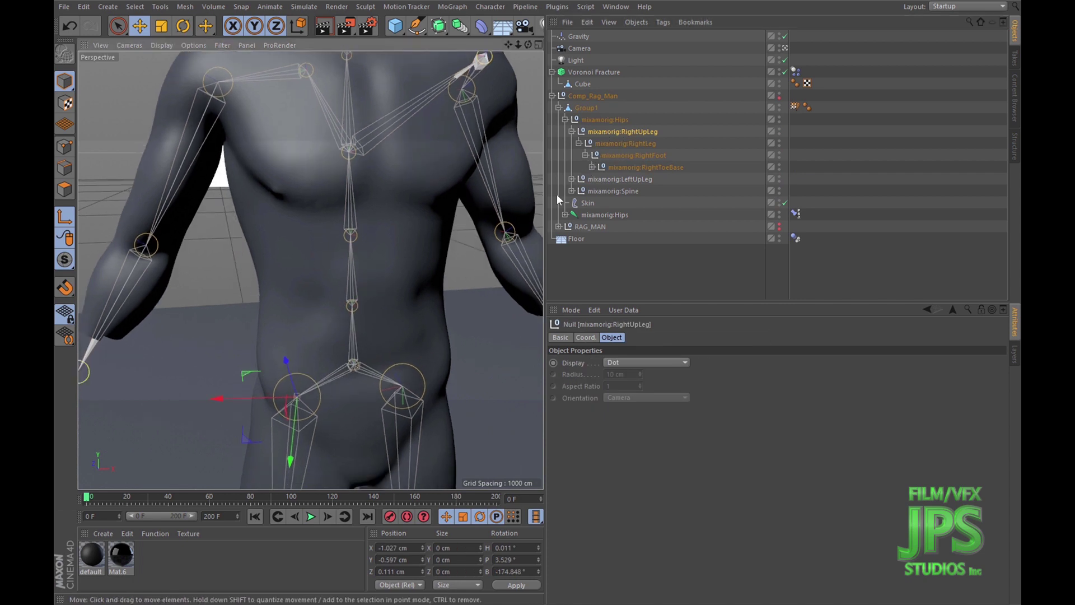
left_click(639, 155)
left_click(642, 176)
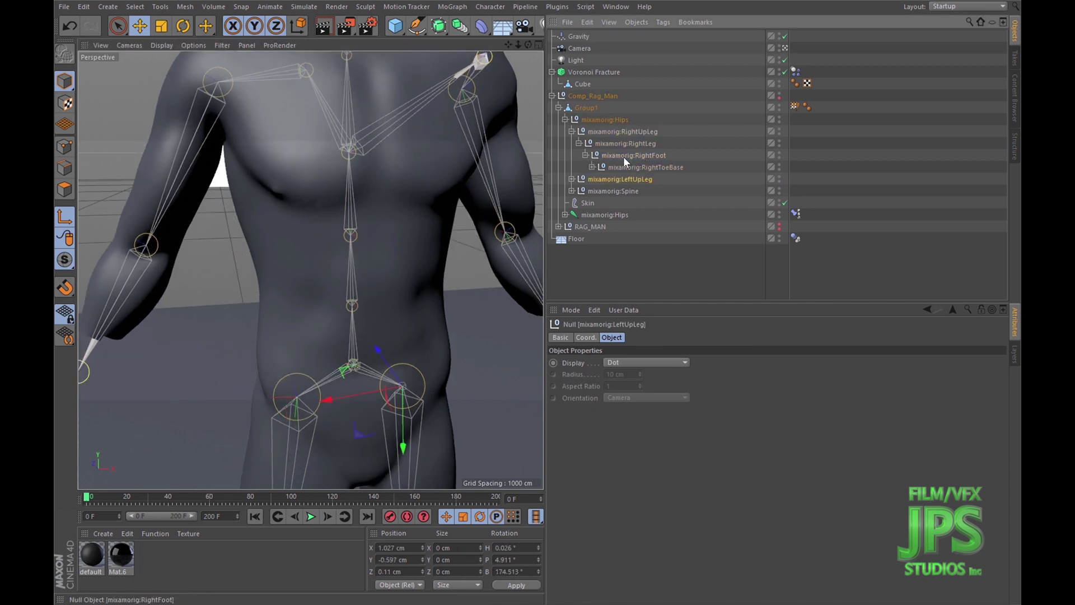
left_click(572, 131)
left_click(572, 131)
left_click(573, 131)
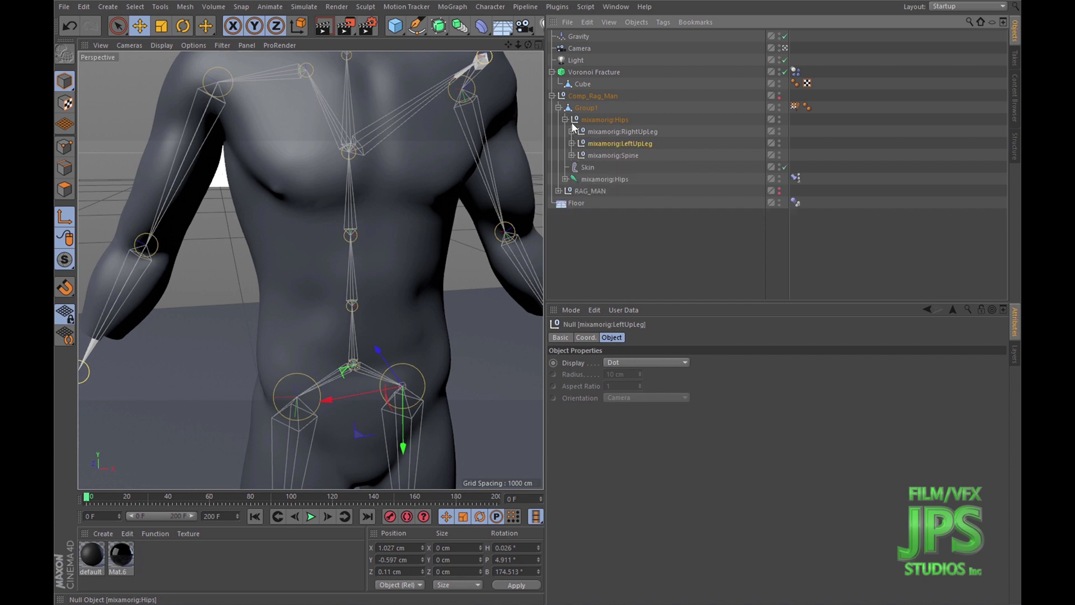
Examine the positions of the mixamorig:Spine and mixamorig:Spine1 nulls along the torso and collapse Group1.
left_click(577, 153)
left_click(574, 153)
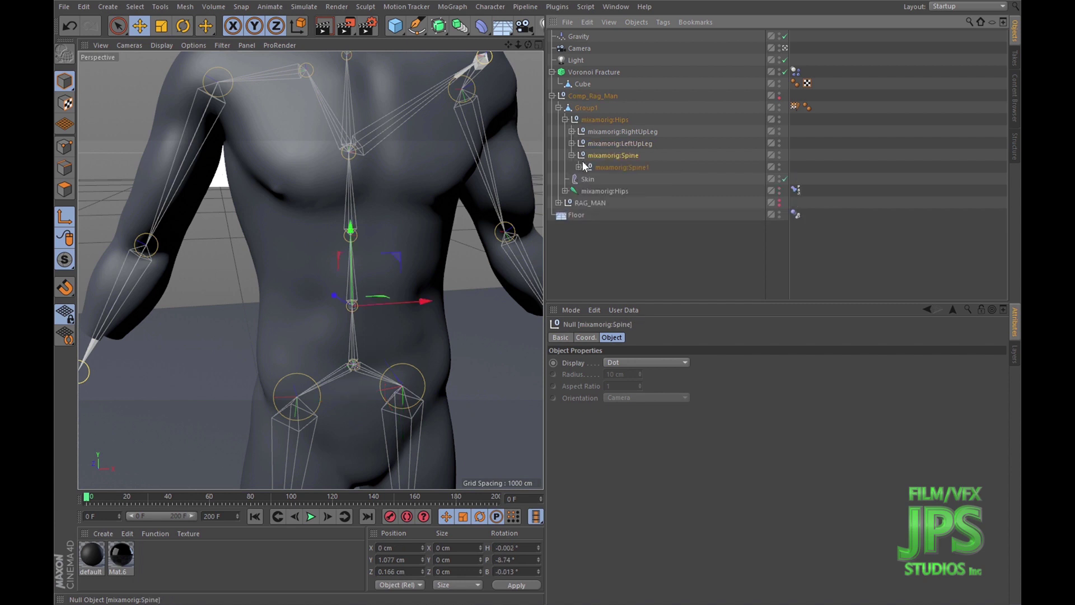
left_click(595, 167)
left_click_drag(312, 269, 351, 274, "alt")
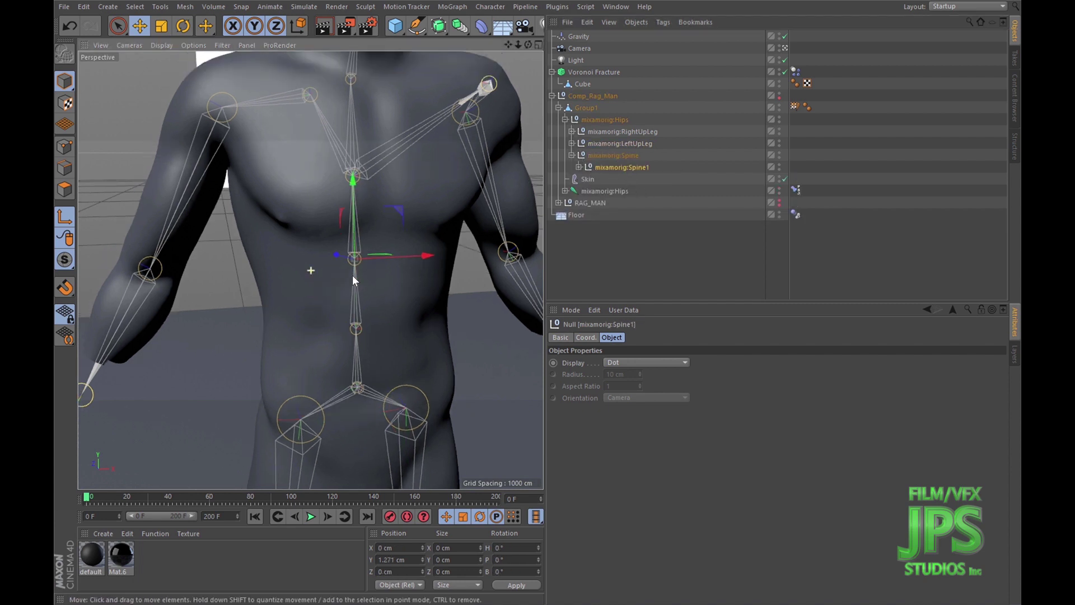
mouse_move(372, 236)
left_mouse_down("alt")
mouse_move(419, 224)
mouse_move(397, 246)
mouse_move(441, 233)
mouse_move(432, 245)
mouse_move(347, 247)
mouse_move(376, 250)
left_mouse_up("alt")
scroll(396, 251, "down", 5)
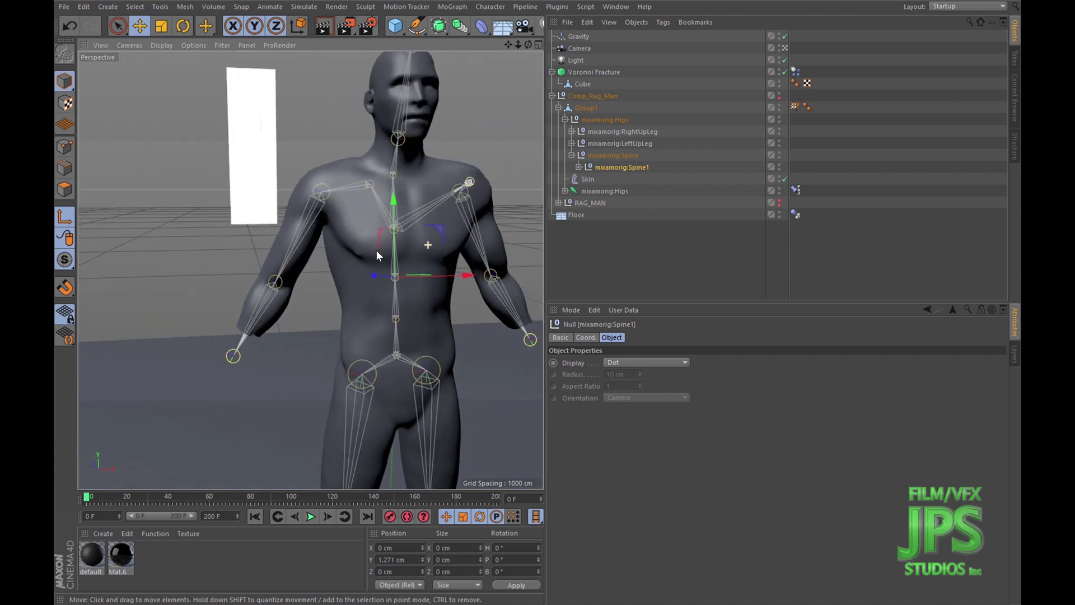
left_click(558, 108)
scroll(414, 224, "down", 3)
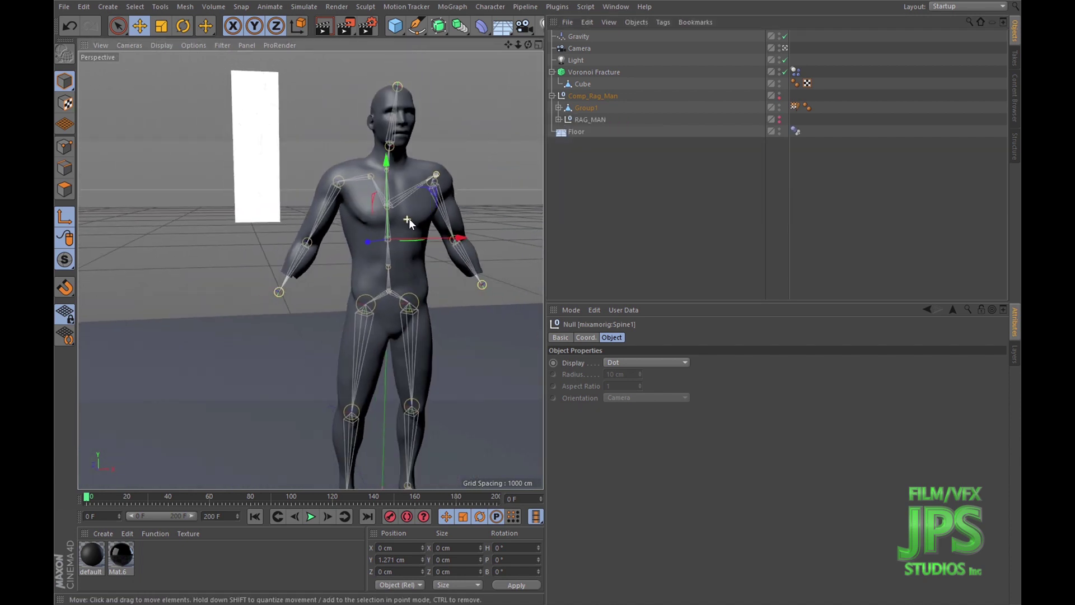
scroll(410, 216, "up", 6)
scroll(368, 225, "down", 3)
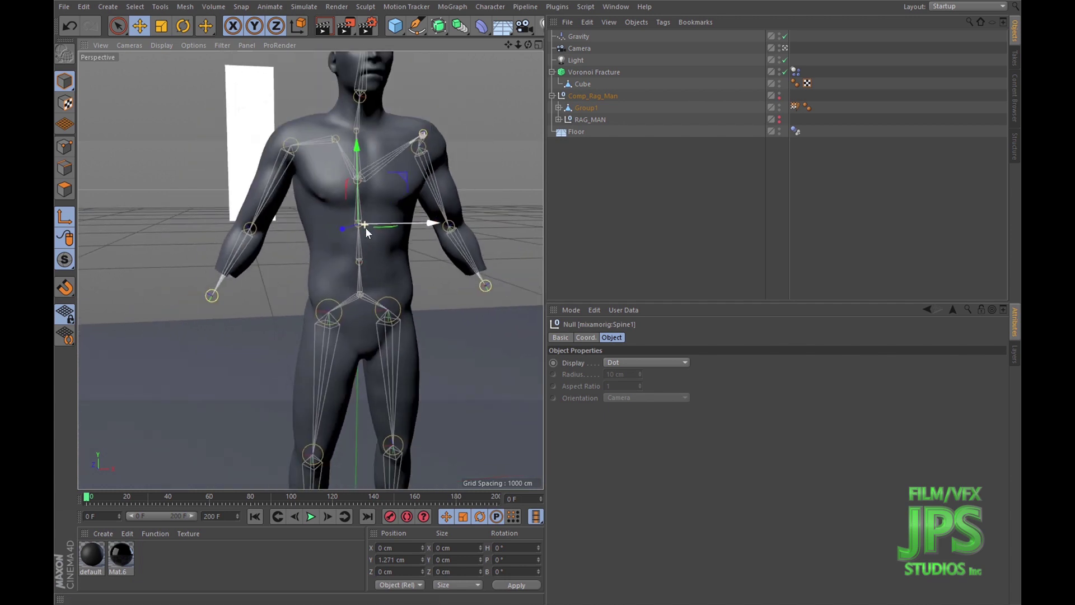
middle_click_drag(365, 228, 381, 183, "alt")
scroll(383, 186, "down", 3)
scroll(390, 210, "up", 2)
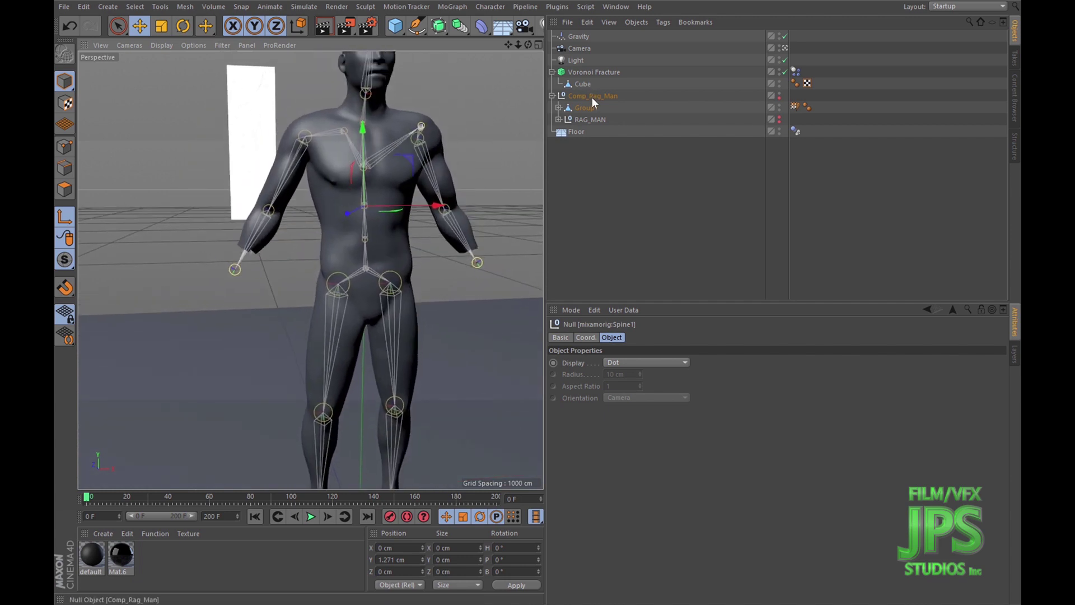
Select Group1 and review its null and joint hierarchies together with the skeleton inside the torso.
left_click(577, 106)
left_click(558, 108)
left_click(558, 109)
left_click(559, 108)
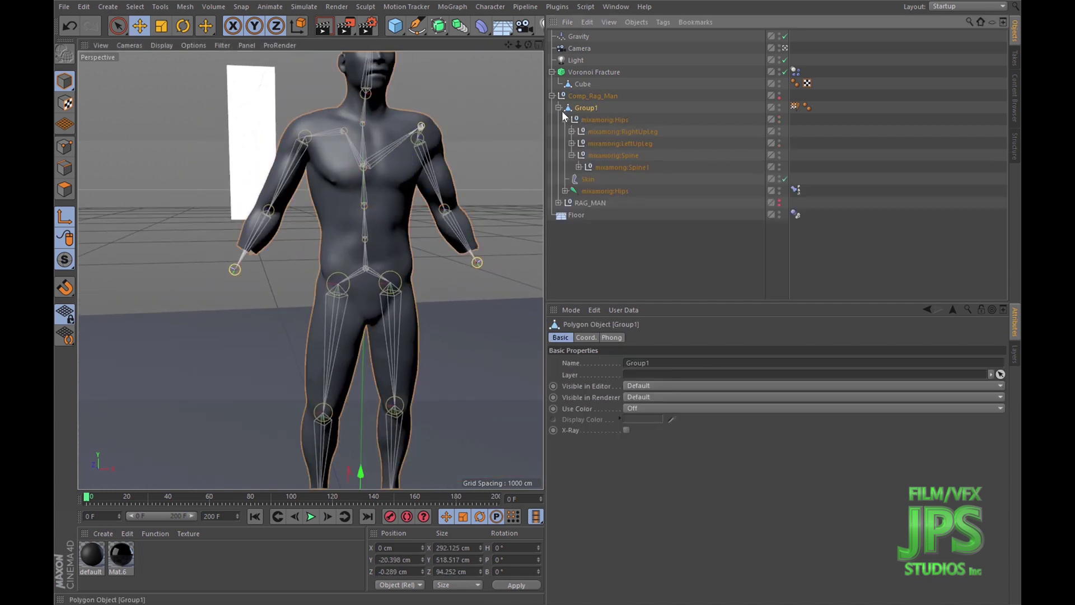
left_click(559, 107)
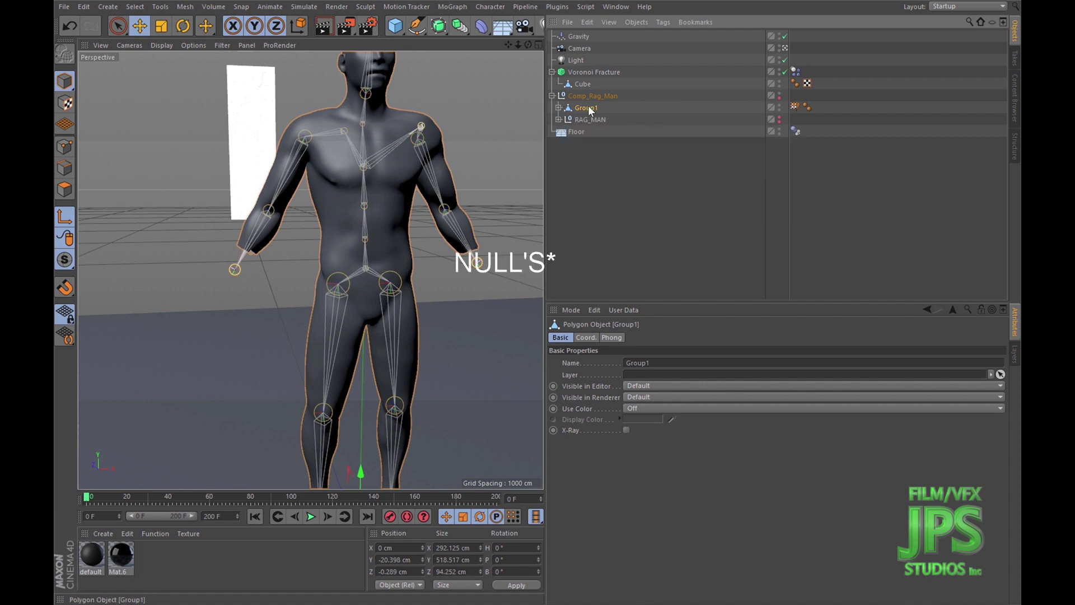
scroll(370, 230, "up", 3)
scroll(350, 241, "up", 3)
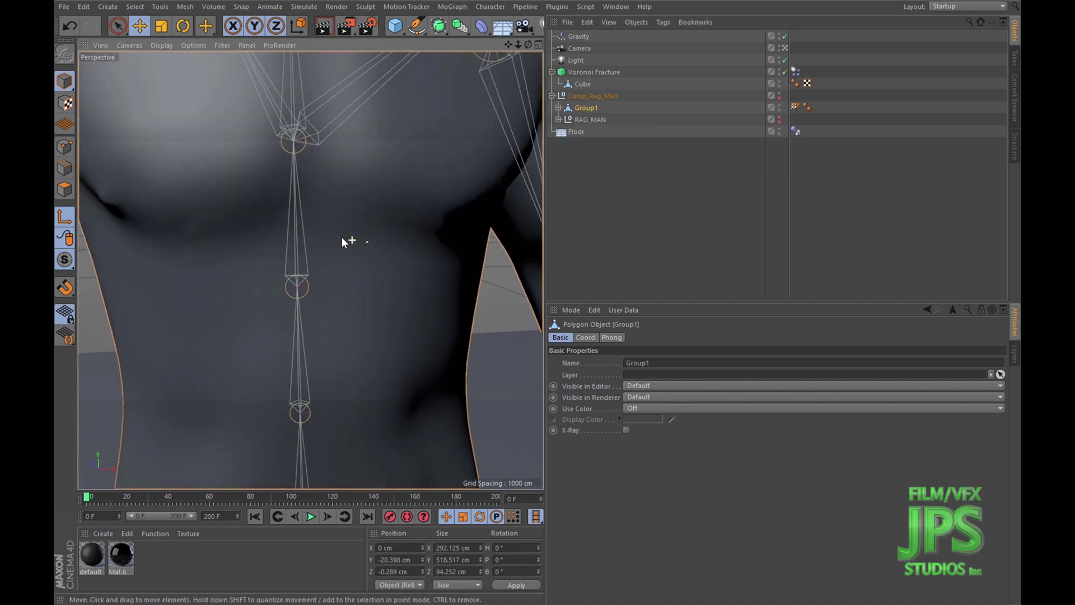
scroll(370, 230, "down", 3)
scroll(341, 221, "up", 2)
scroll(355, 213, "down", 3)
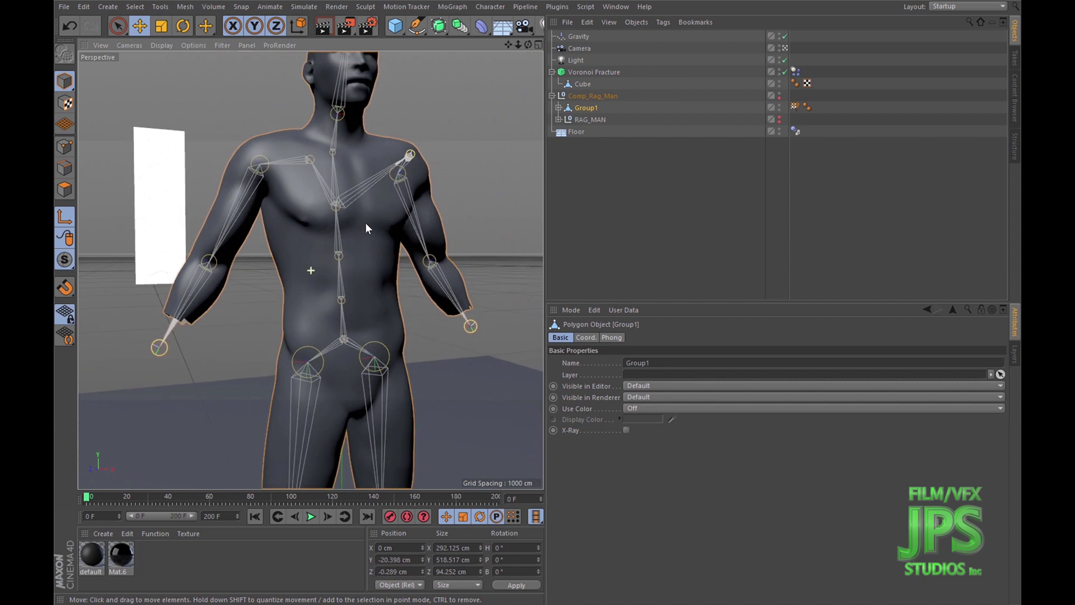
Examine the mixamorig:RightUpLeg null in Group1's null hierarchy and its position on the right hip, and expand RAG_MAN.
left_click(559, 108)
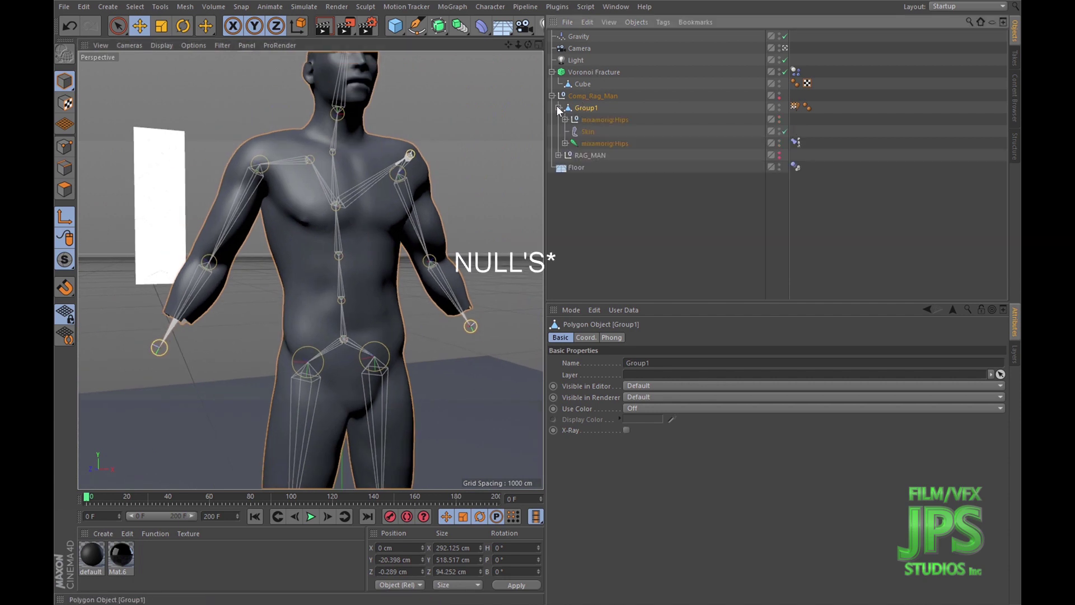
left_click(566, 119)
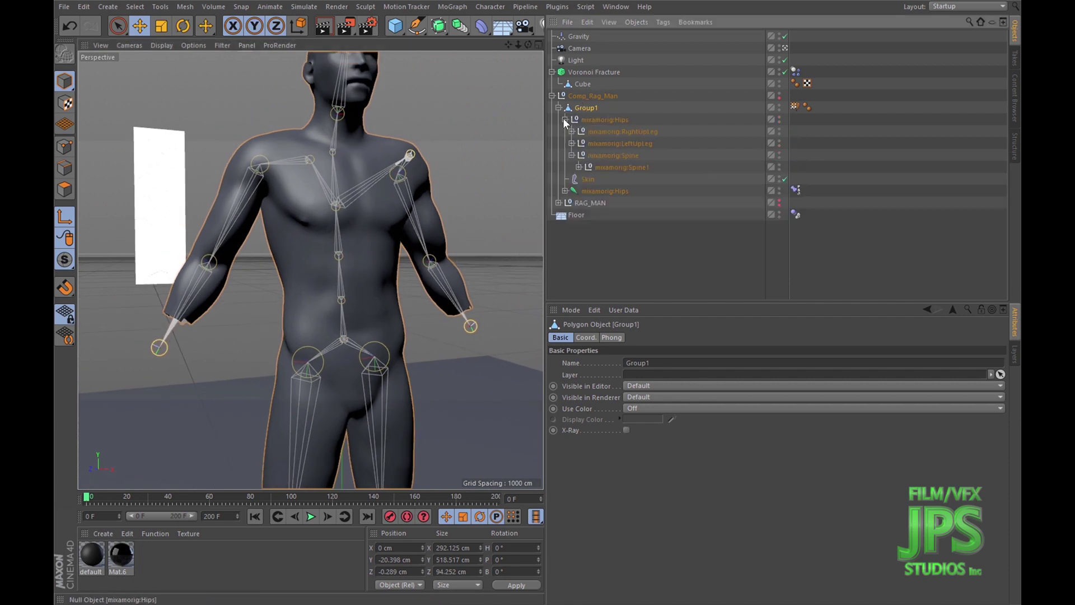
left_click(570, 131)
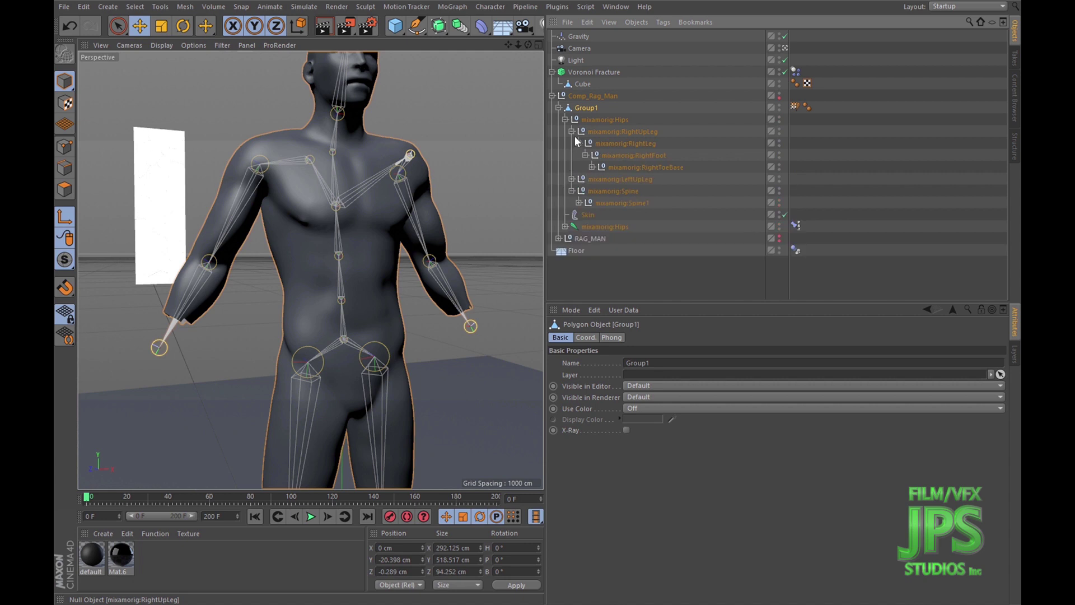
left_click(621, 131)
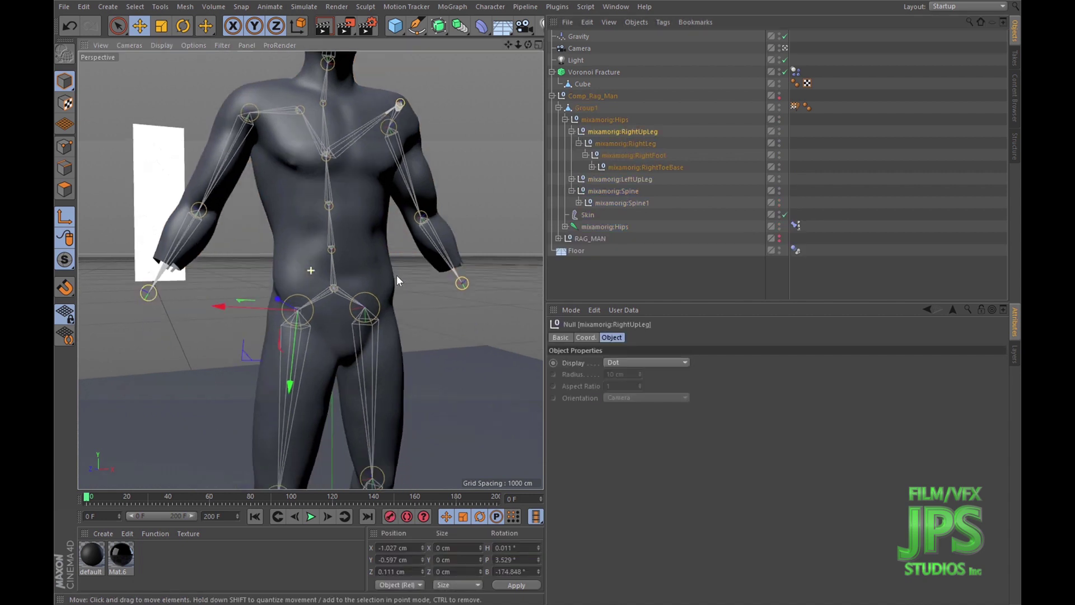
scroll(397, 275, "down", 5)
left_click(558, 239)
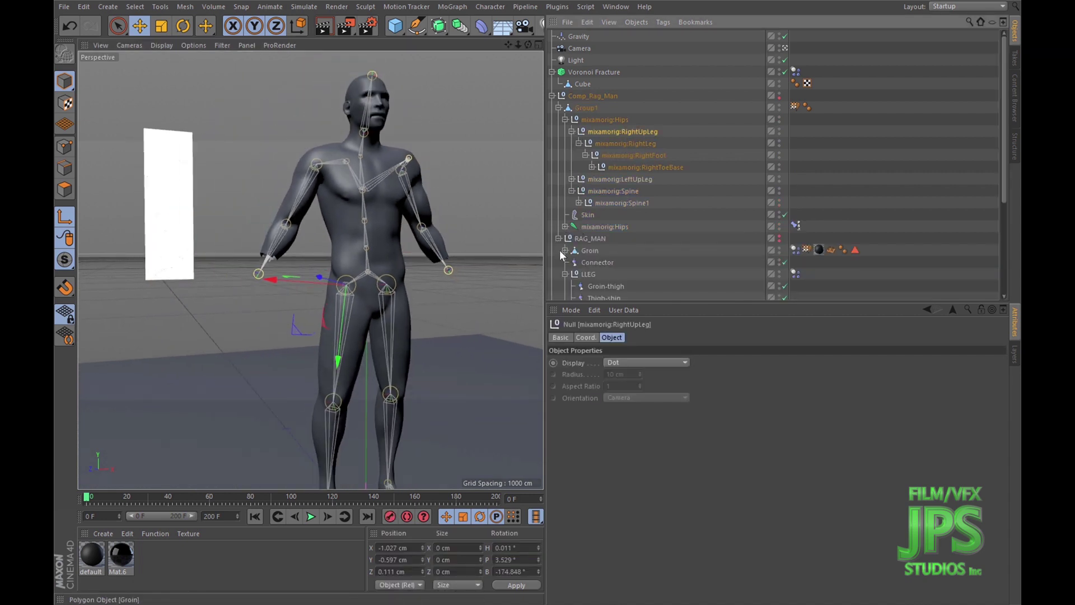
scroll(560, 250, "down", 5)
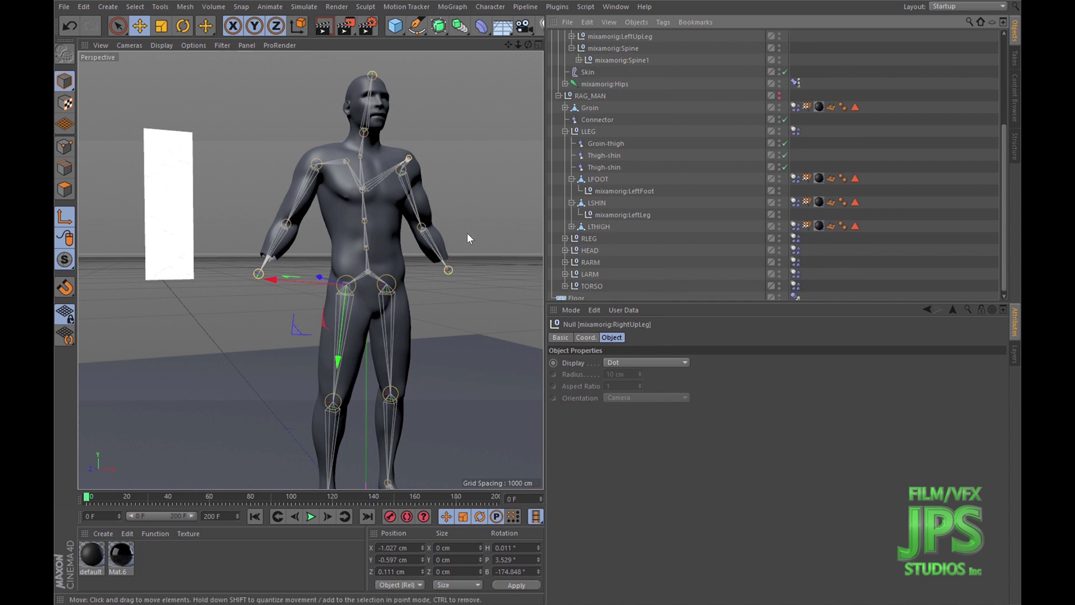
scroll(635, 96, "up", 5)
middle_click_drag(362, 342, 351, 217, "alt")
scroll(352, 285, "up", 5)
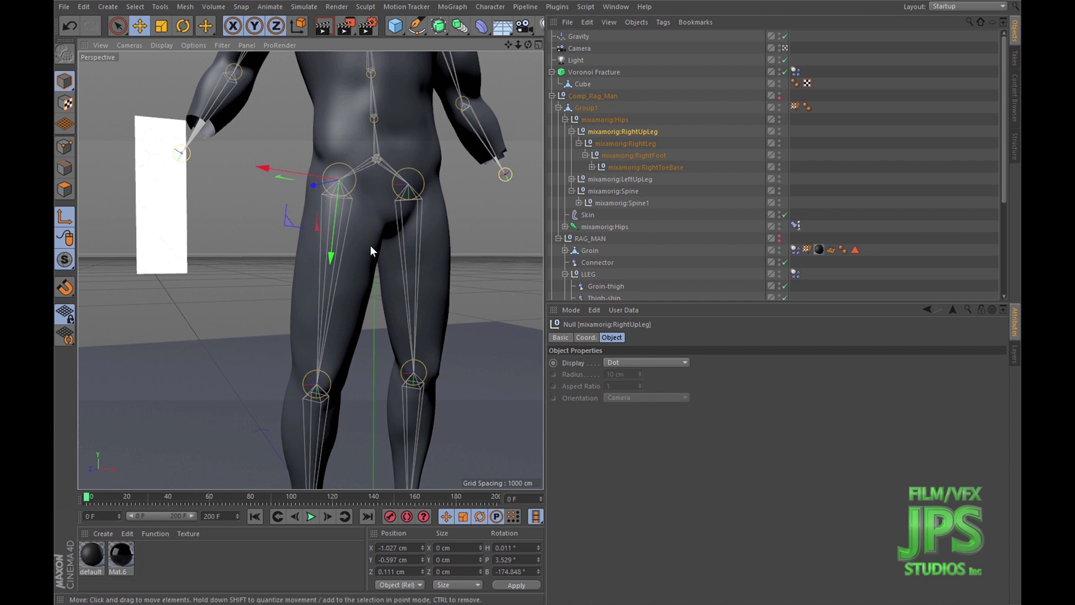
middle_click_drag(379, 206, 386, 181, "alt")
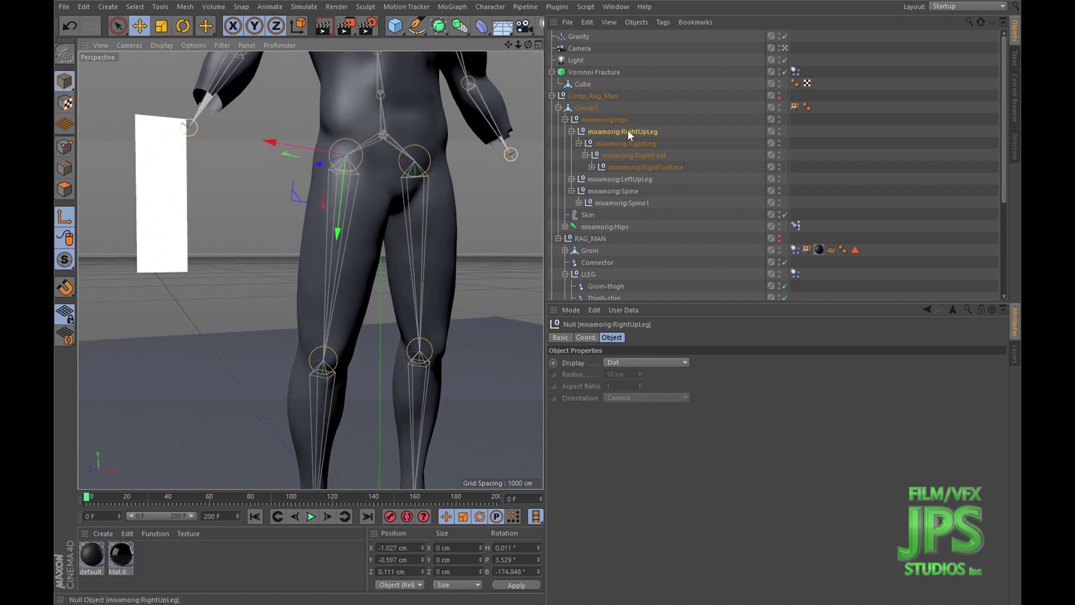
Compare the mixamorig:RightUpLeg null under RTHIGH in RAG_MAN's RLEG group with its counterpart in Group1.
scroll(627, 130, "down", 5)
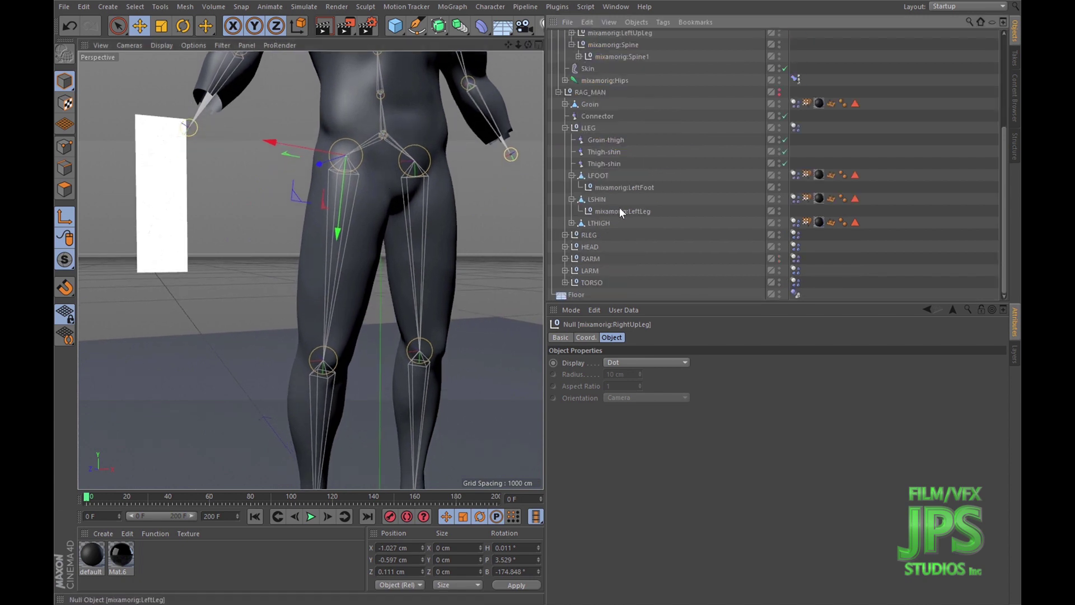
left_click(564, 234)
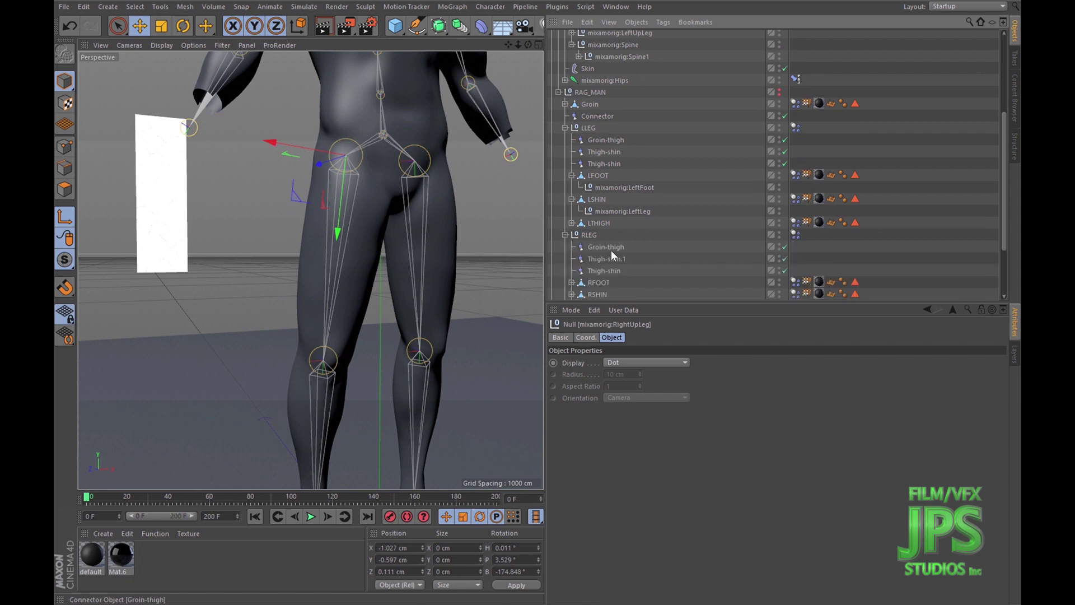
scroll(605, 283, "down", 2)
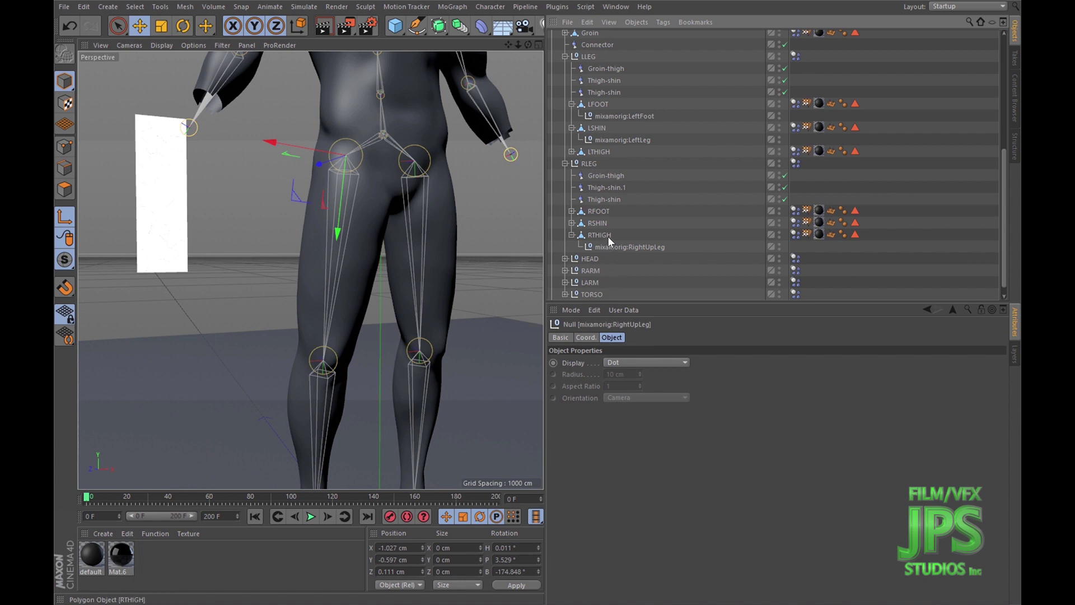
left_click(604, 237)
left_click(629, 247)
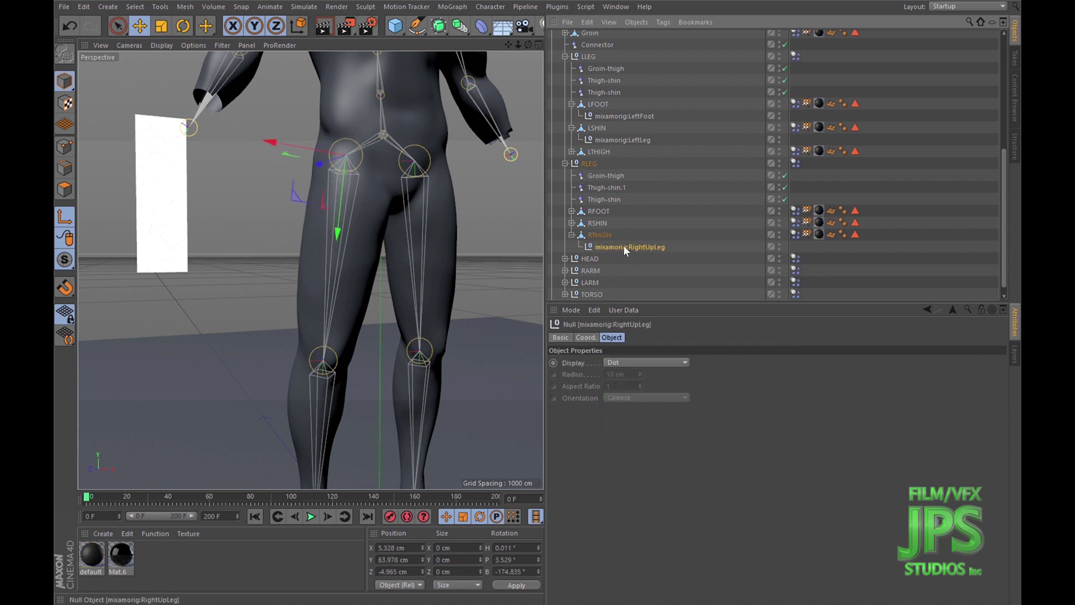
scroll(635, 250, "up", 6)
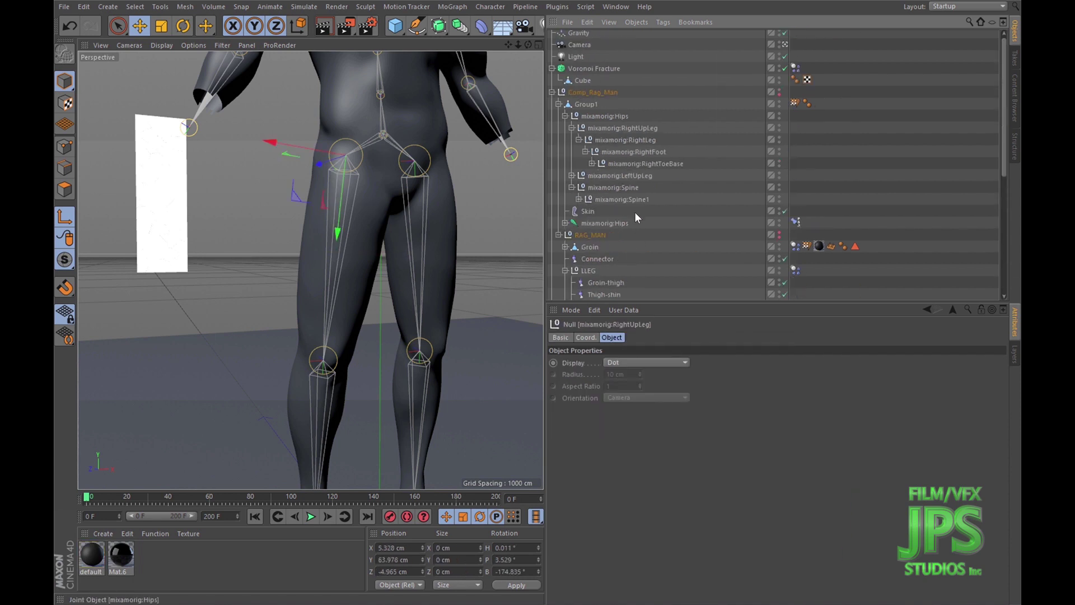
left_click(647, 128)
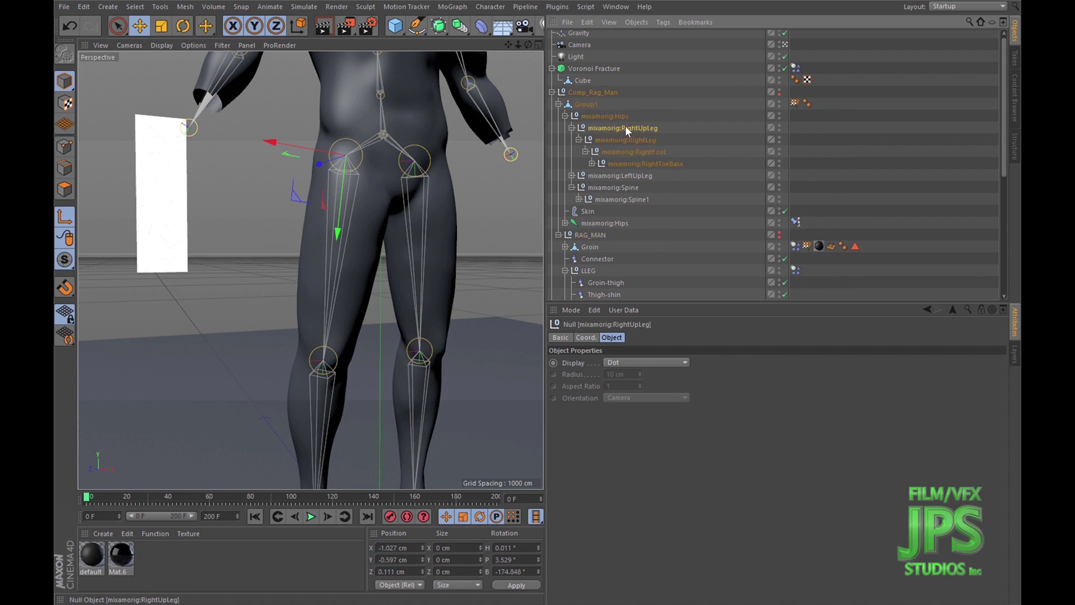
left_click_drag(626, 128, 670, 128)
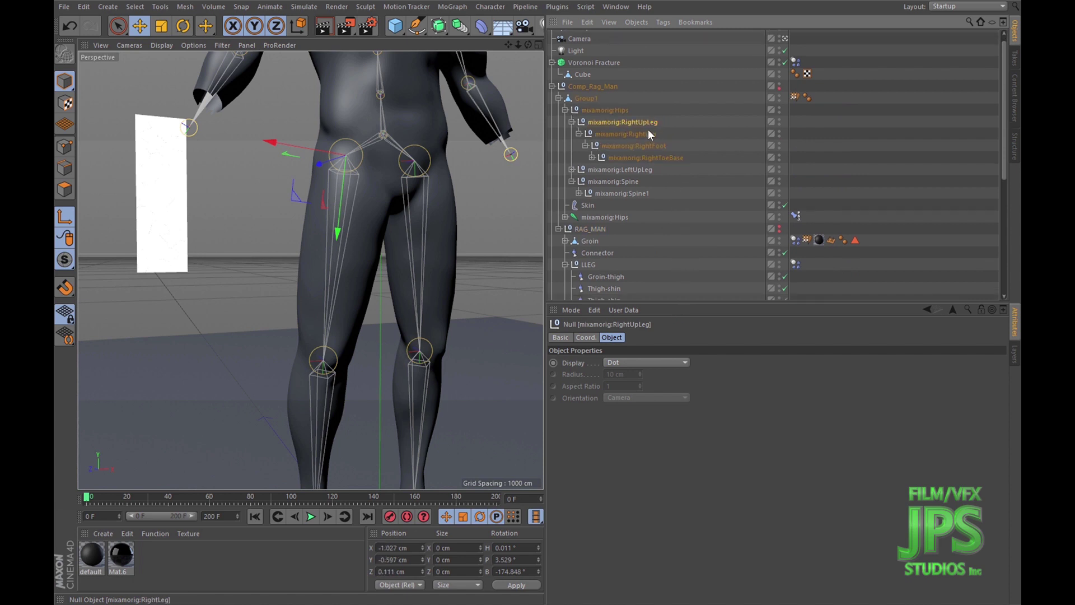
Compare Group1's mixamorig:RightLeg and mixamorig:RightFoot nulls with the nulls under RSHIN and RFOOT.
left_click(649, 133)
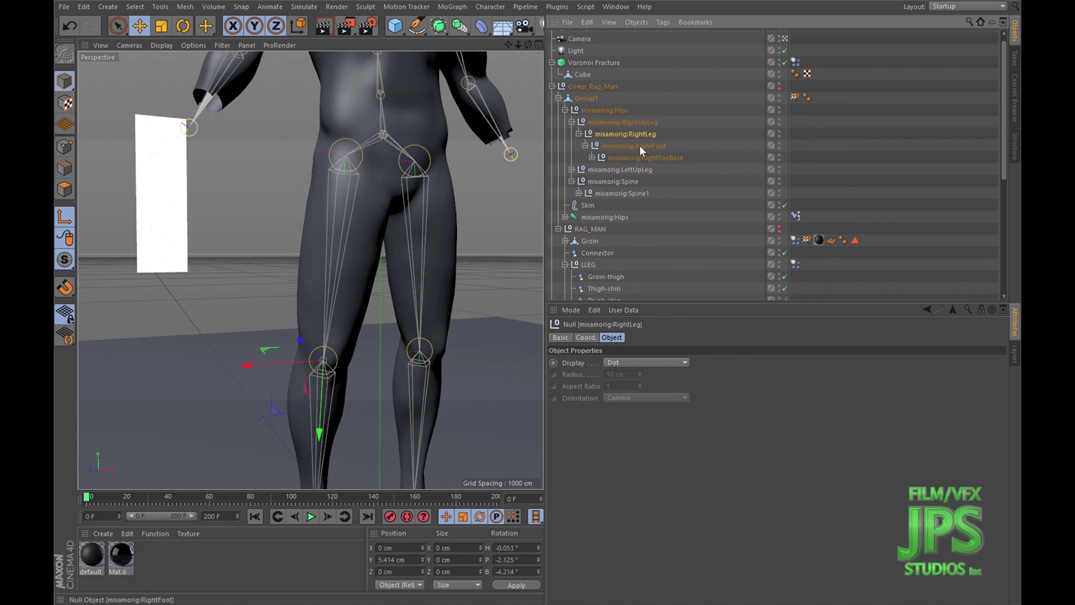
scroll(639, 144, "down", 5)
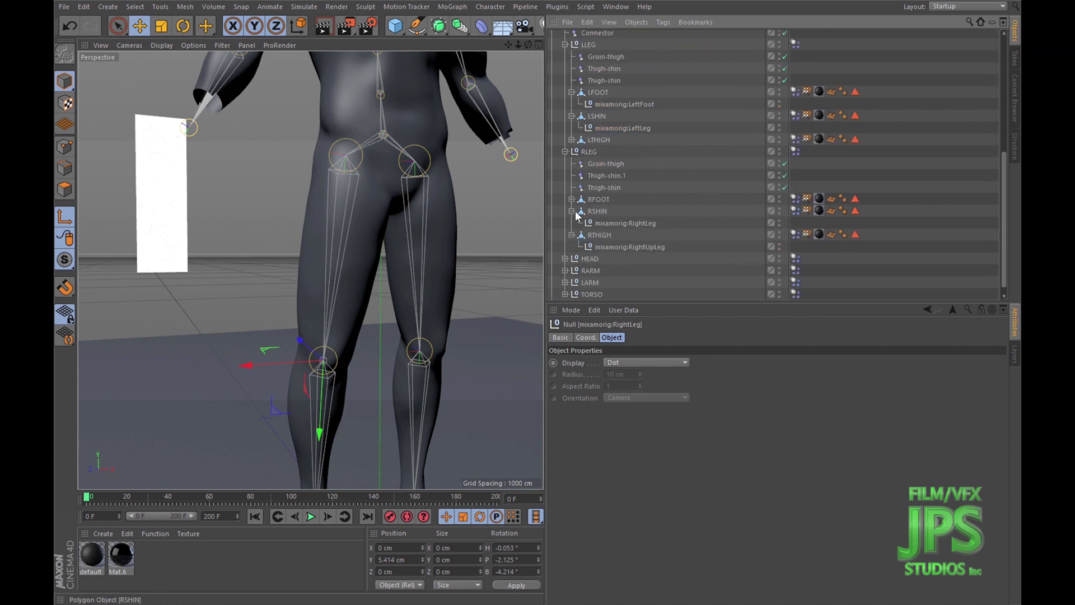
left_click(572, 212)
scroll(625, 199, "up", 6)
left_click(654, 158)
scroll(657, 166, "down", 6)
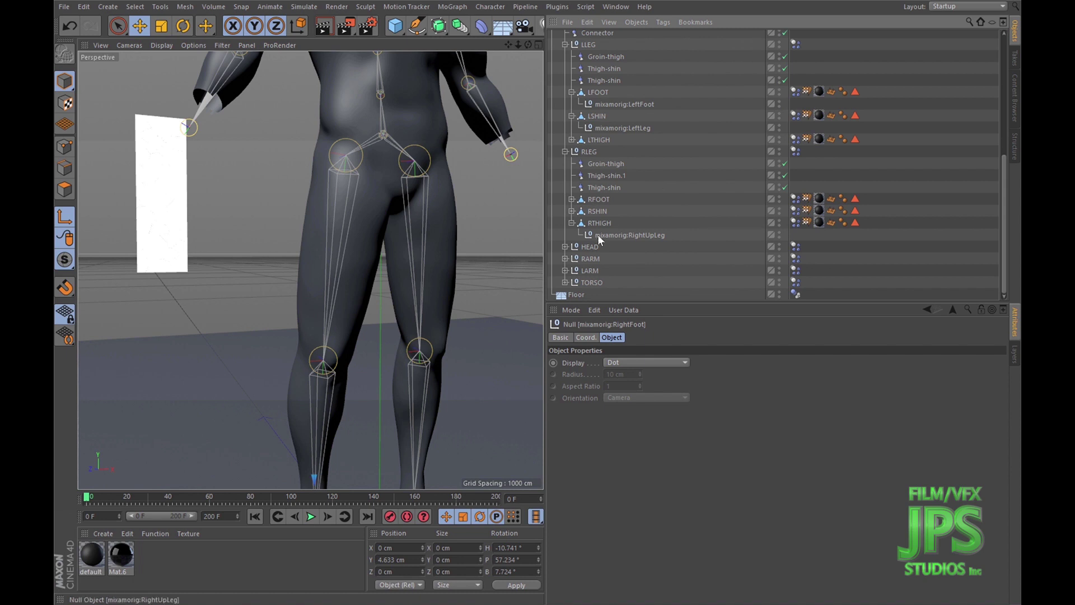
left_click(572, 200)
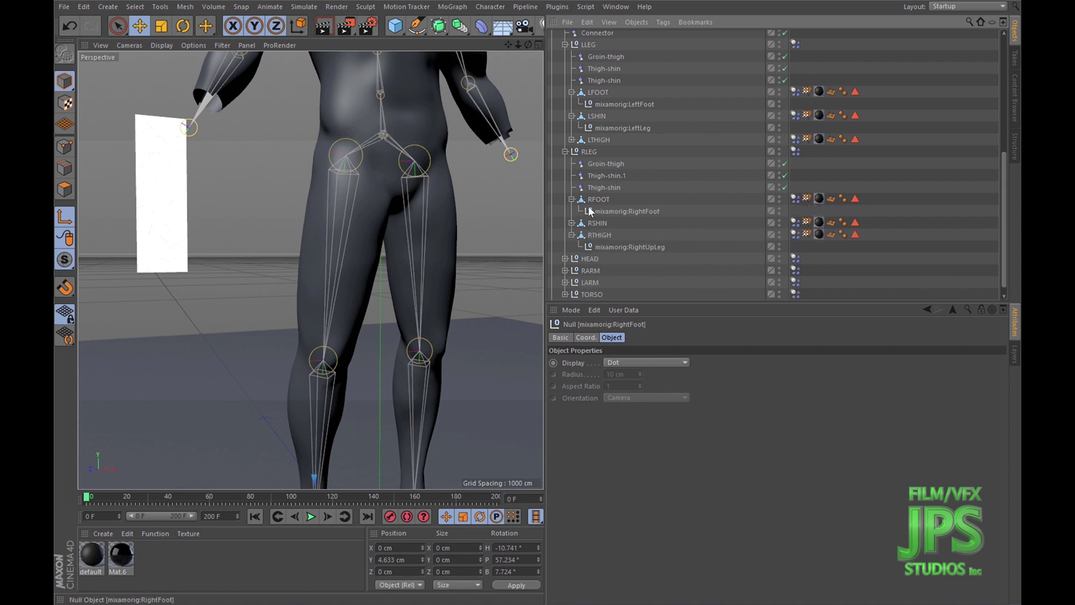
left_click(572, 200)
scroll(665, 143, "up", 6)
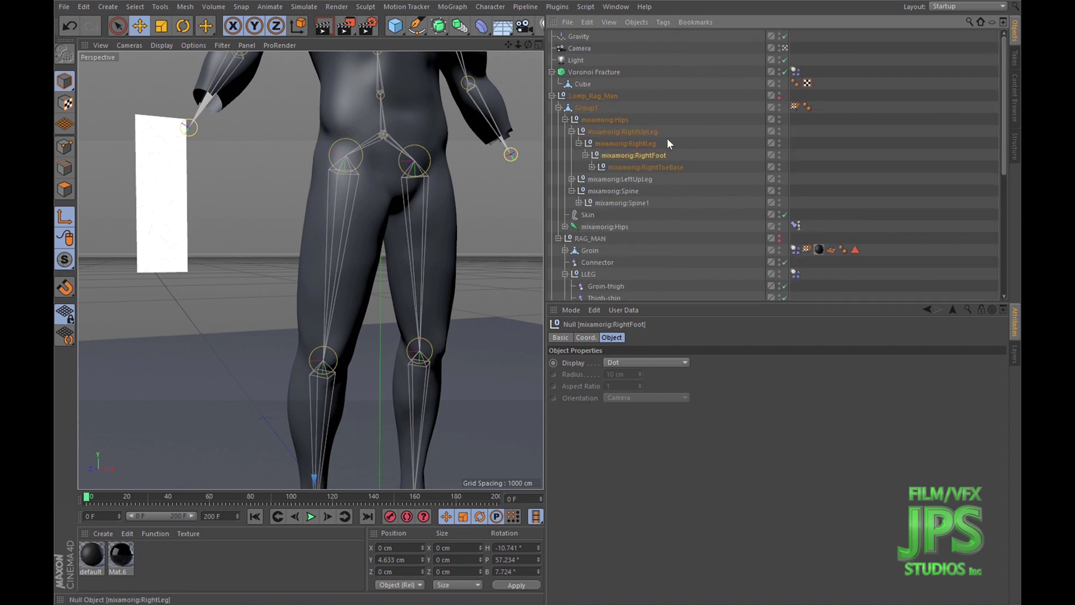
Delete the mixamorig:Hips null hierarchy from Group1, keeping the Skin object and the original Hips joint.
left_click(558, 107)
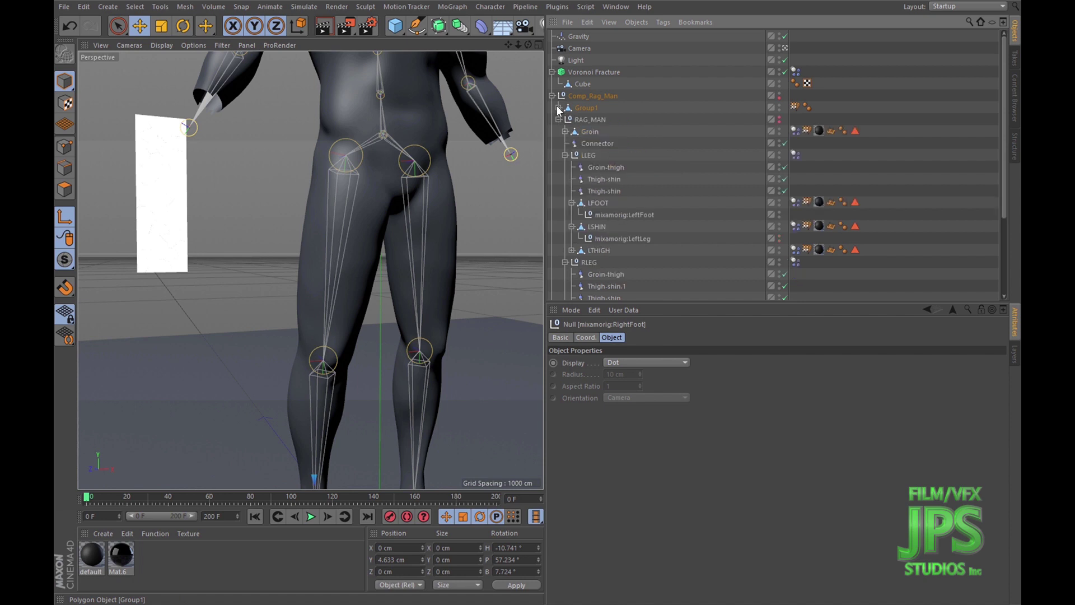
left_click(559, 107)
left_click(565, 119)
left_click(602, 120)
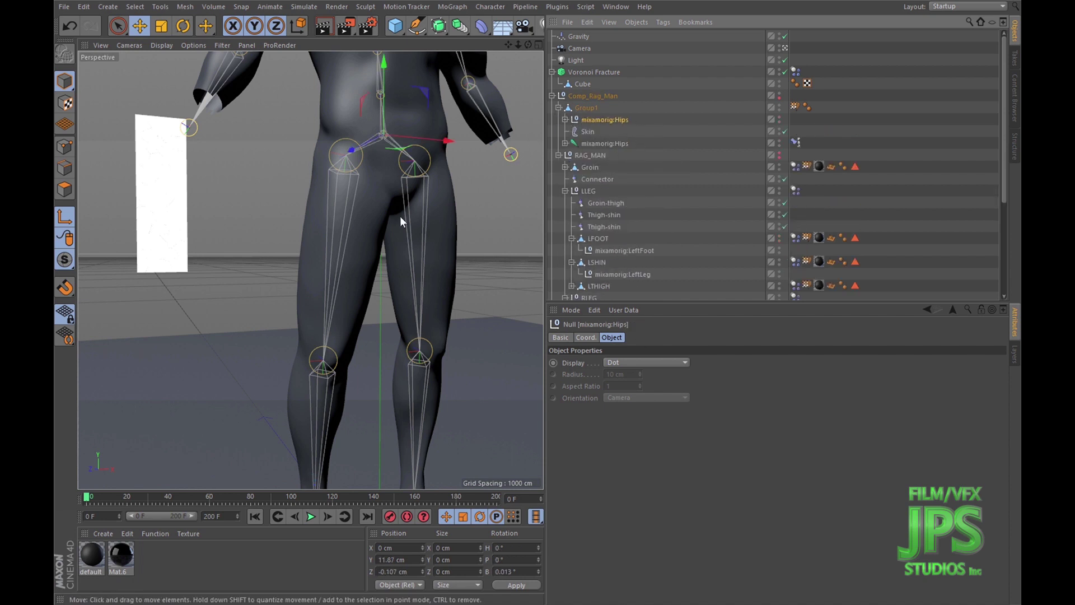
middle_click_drag(426, 172, 408, 245, "alt")
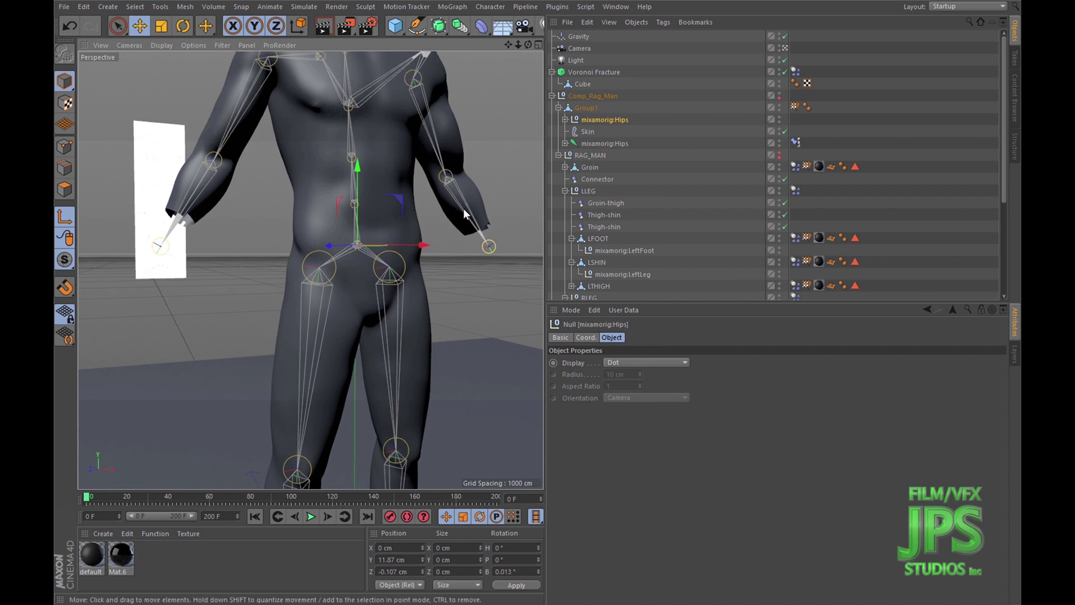
key("Delete")
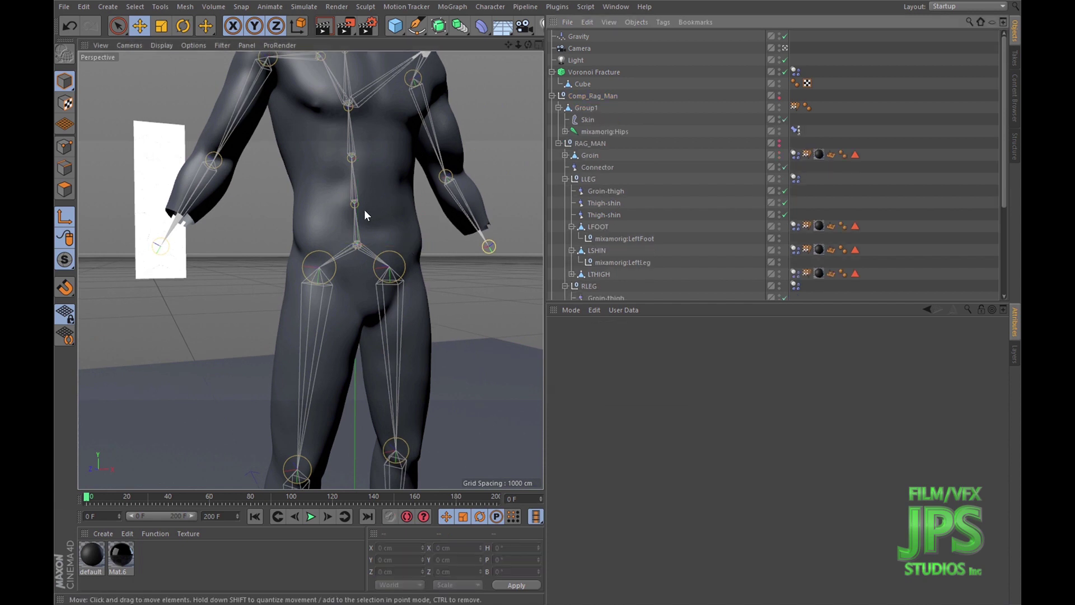
Collapse the LLEG group and examine the mixamorig:Hips null under Groin together with Groin's Dynamics Body tag.
mouse_move(375, 192)
left_mouse_down("alt")
mouse_move(354, 225)
mouse_move(395, 196)
mouse_move(300, 237)
mouse_move(284, 228)
mouse_move(376, 226)
mouse_move(368, 250)
mouse_move(390, 237)
mouse_move(370, 247)
left_mouse_up("alt")
scroll(358, 222, "down", 5)
scroll(390, 236, "up", 4)
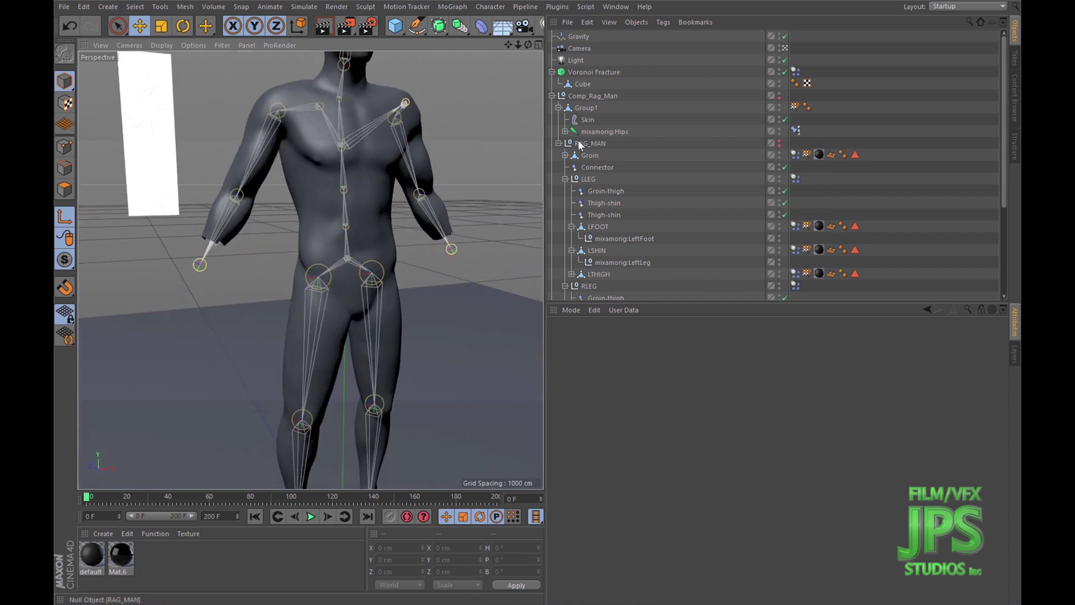
left_click(565, 179)
left_click(565, 191)
left_click(565, 155)
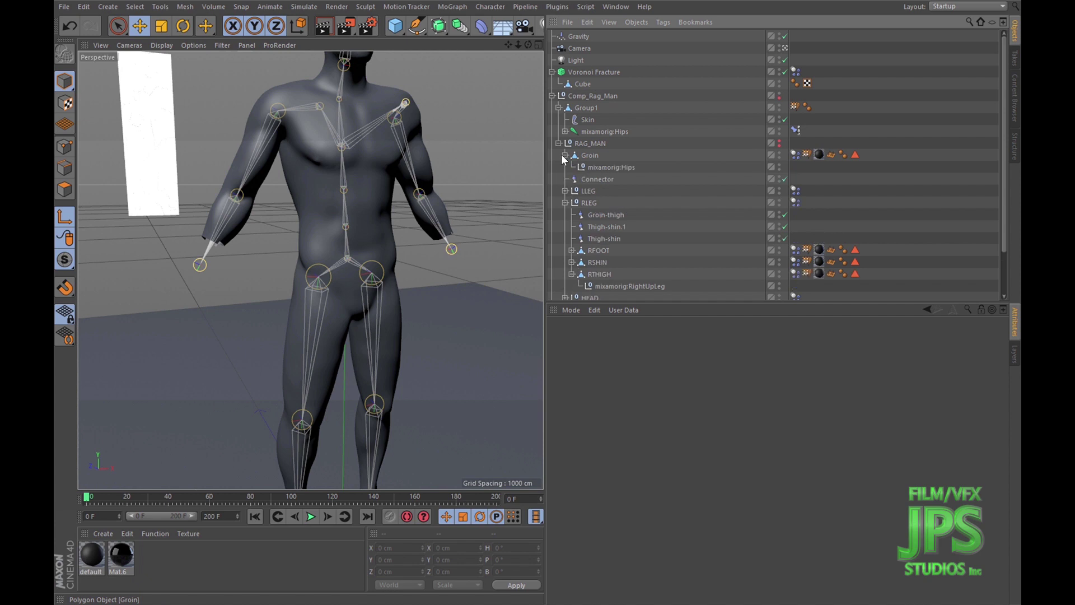
left_click(795, 156)
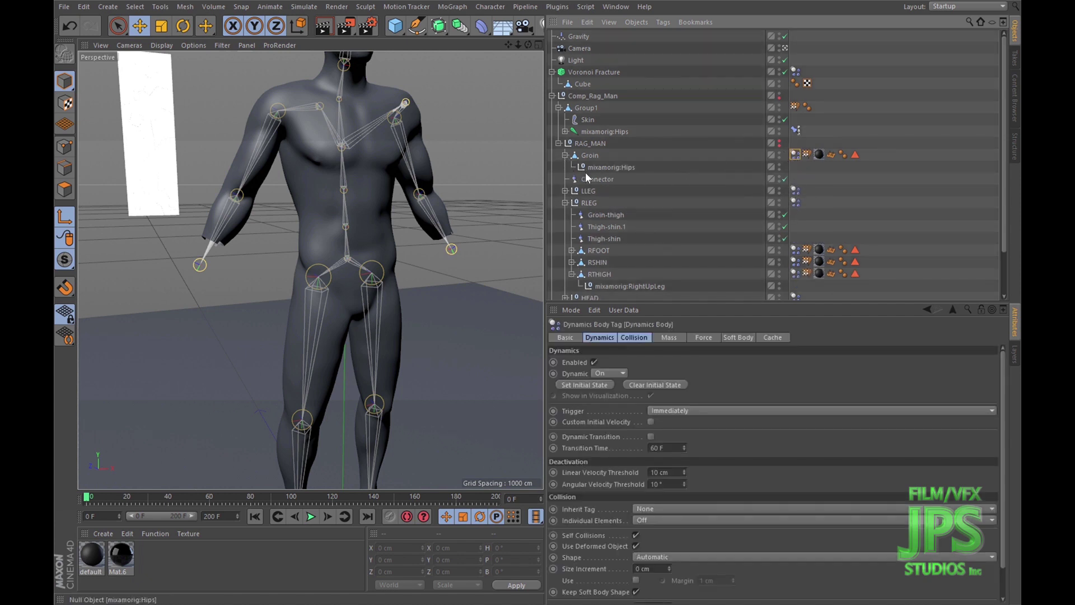
left_click(613, 156)
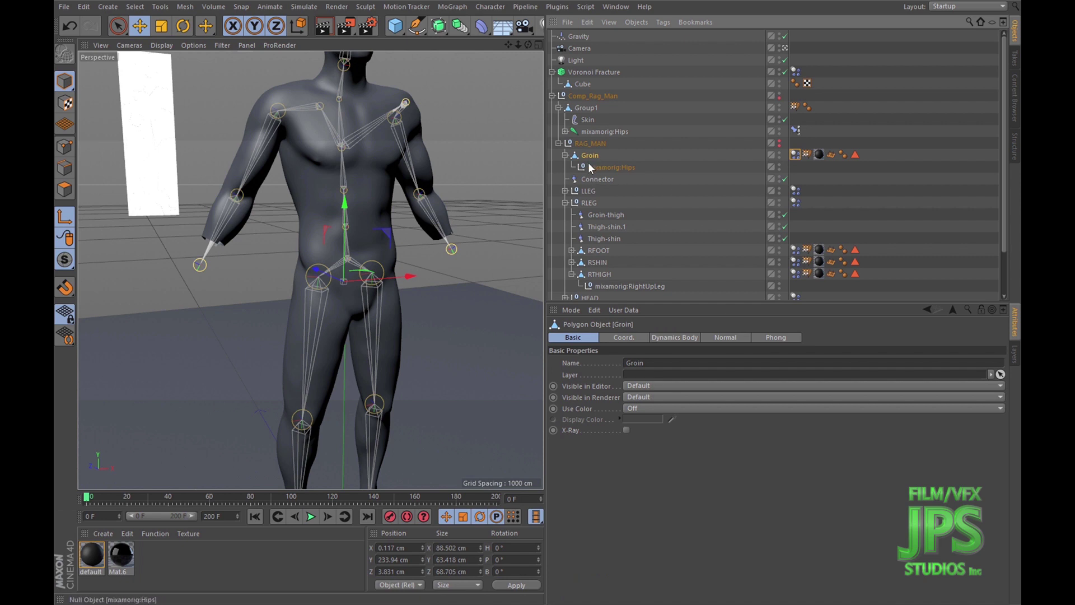
Show RAG_MAN and hide Group1 in the viewport, and check the Dynamics Body settings of the RLEG group.
left_click(779, 143)
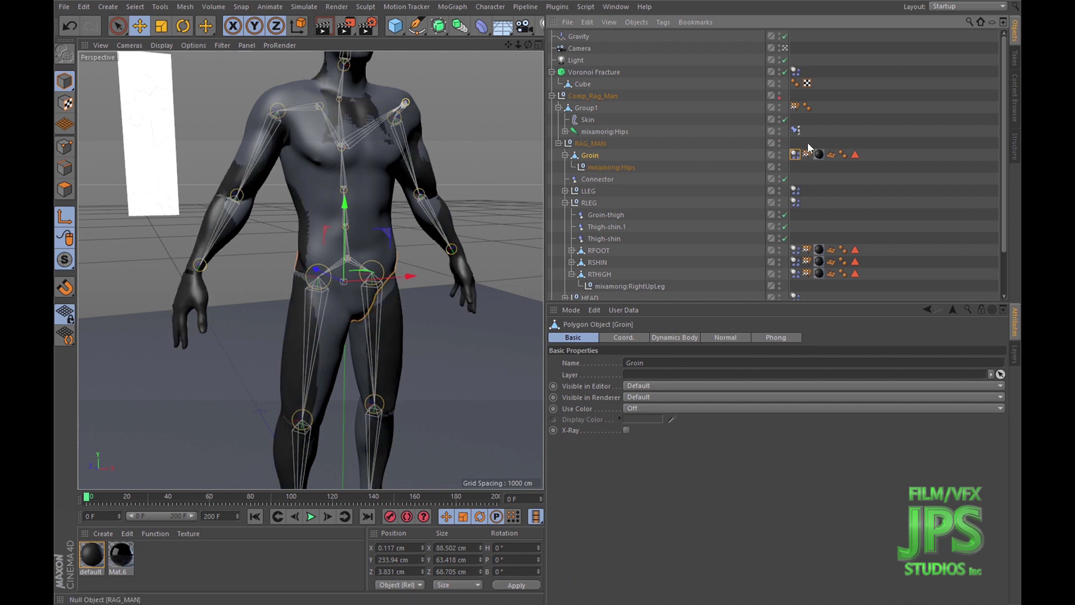
left_click(780, 108)
scroll(319, 317, "up", 5)
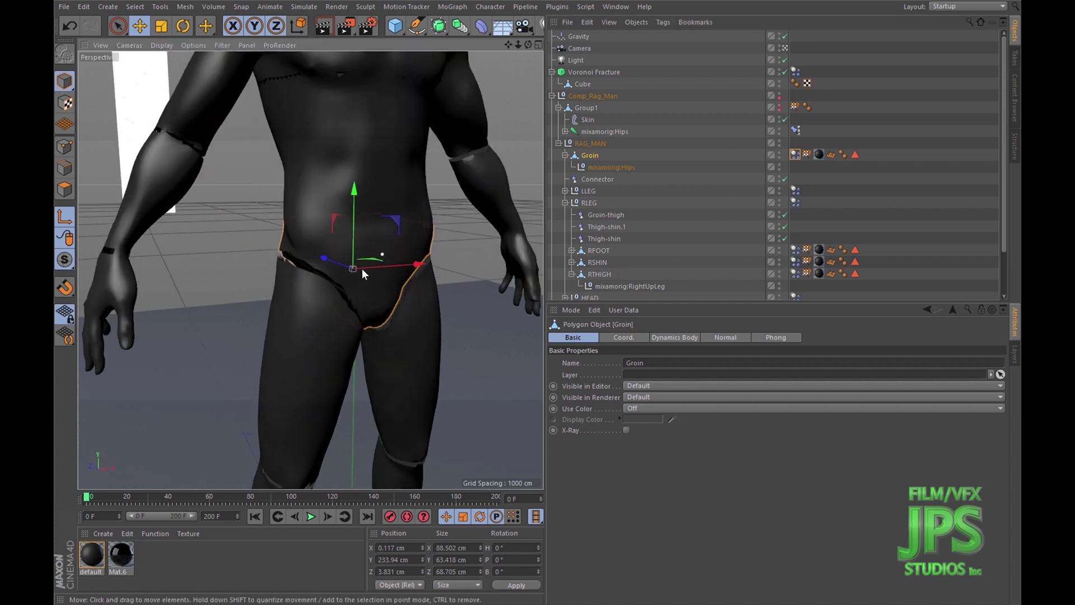
middle_click_drag(305, 340, 317, 288, "alt")
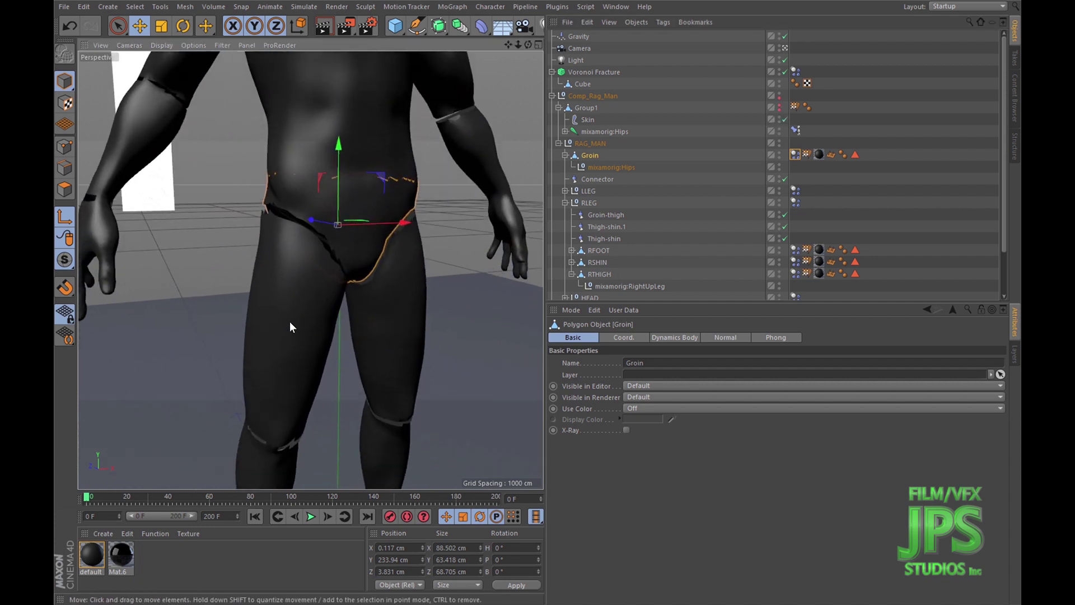
middle_click_drag(377, 304, 358, 296, "alt")
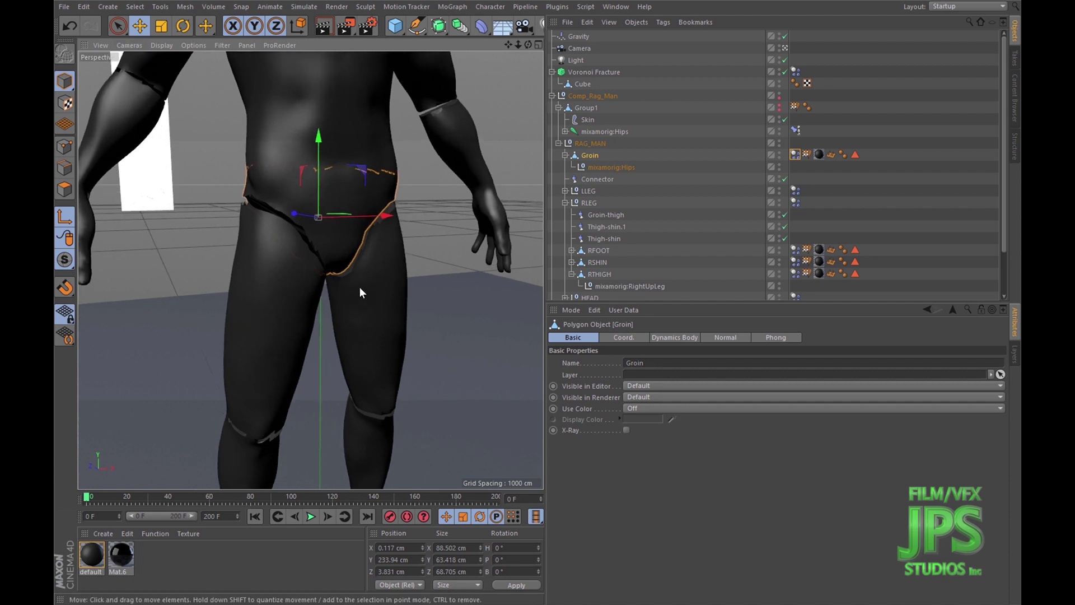
scroll(377, 264, "down", 6)
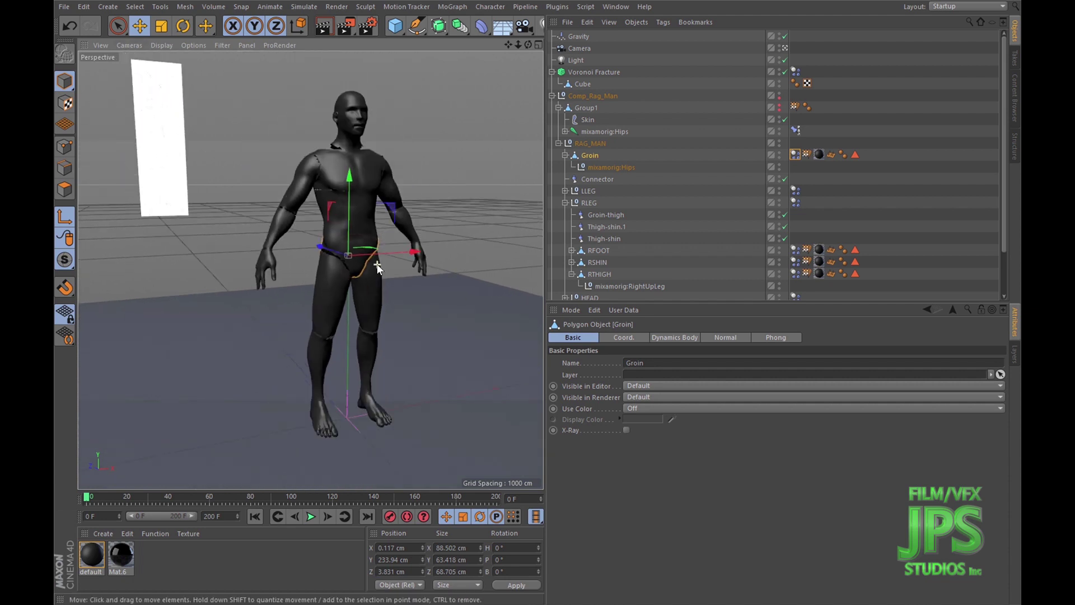
left_click(796, 202)
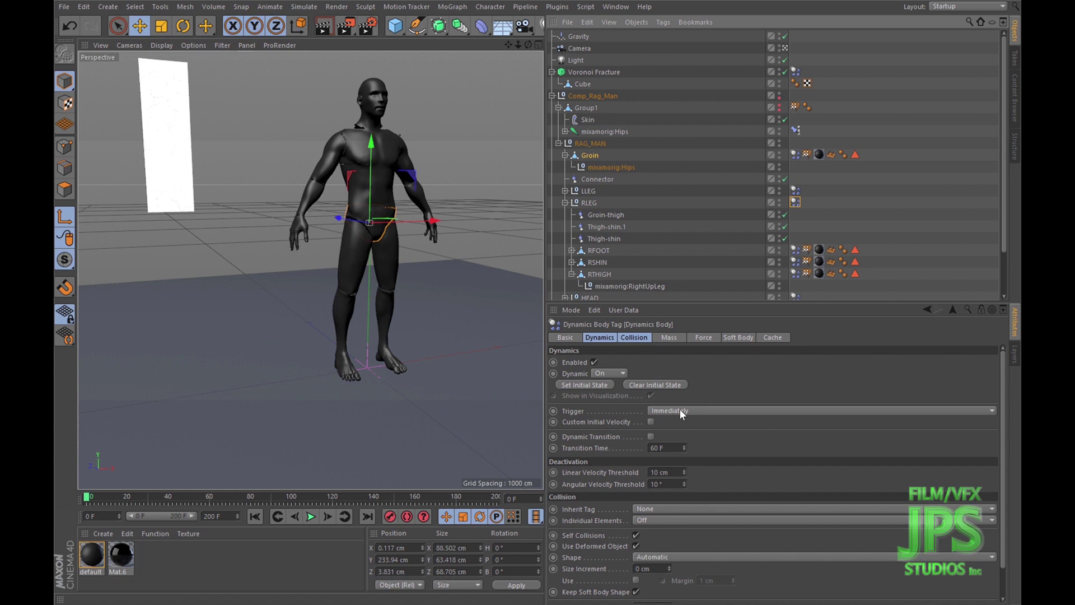
left_click(802, 181)
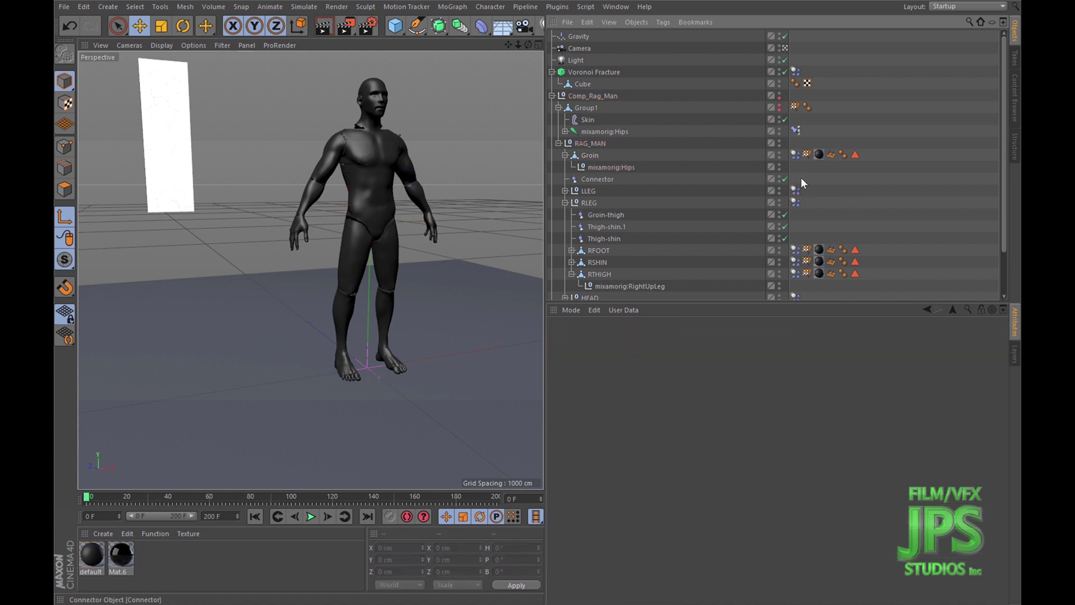
Collapse the Group1 and RAG_MAN hierarchies and inspect the whole ragdoll in the viewport.
scroll(418, 251, "down", 5)
left_click_drag(372, 280, 365, 264, "alt")
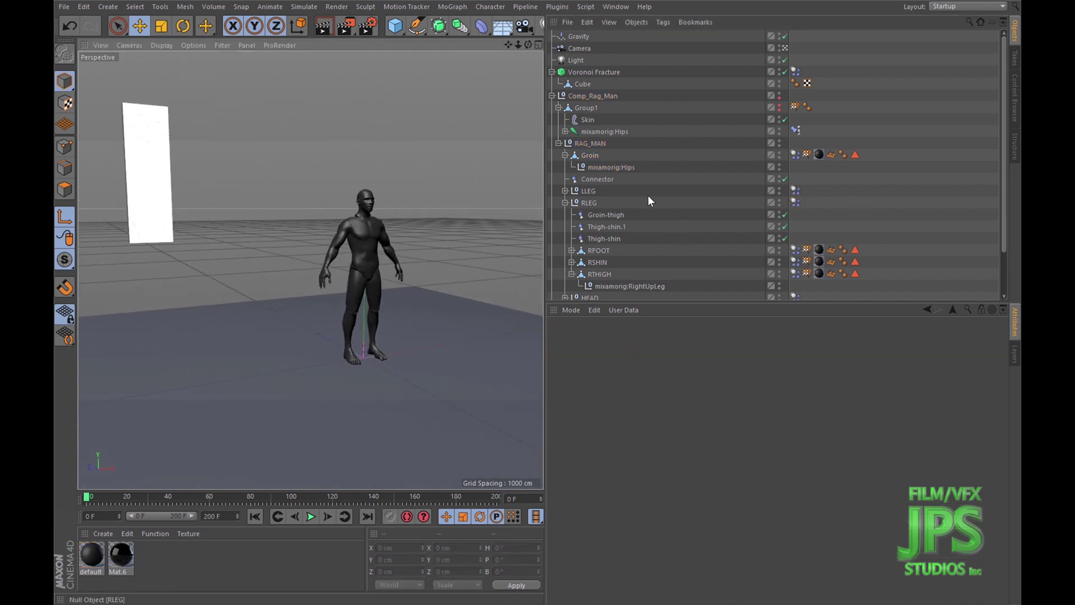
left_click(559, 108)
left_click(559, 119)
left_click(559, 119)
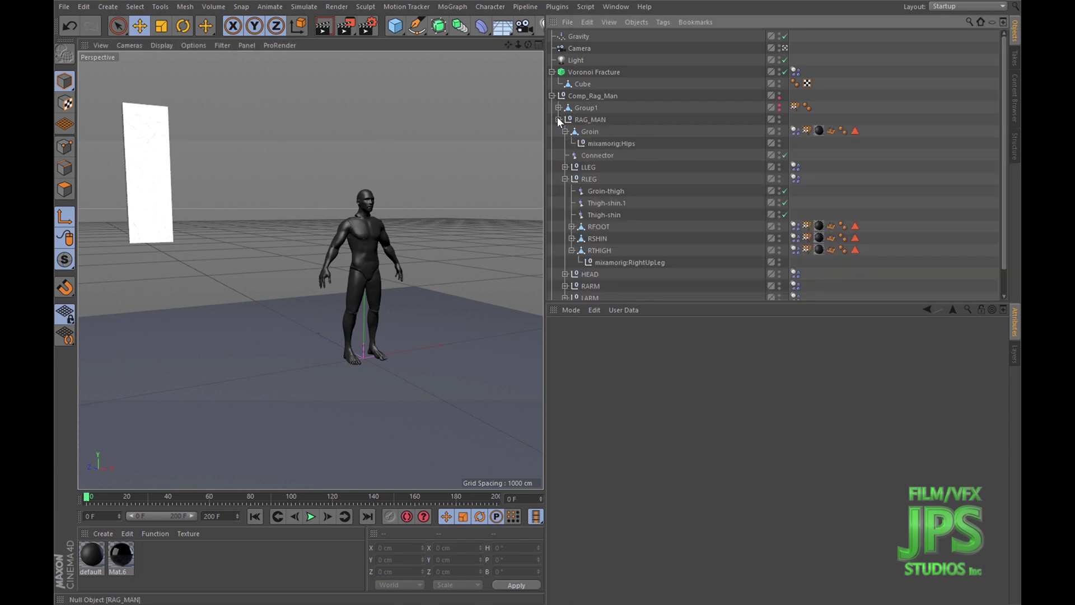
left_click(559, 119)
scroll(425, 227, "up", 6)
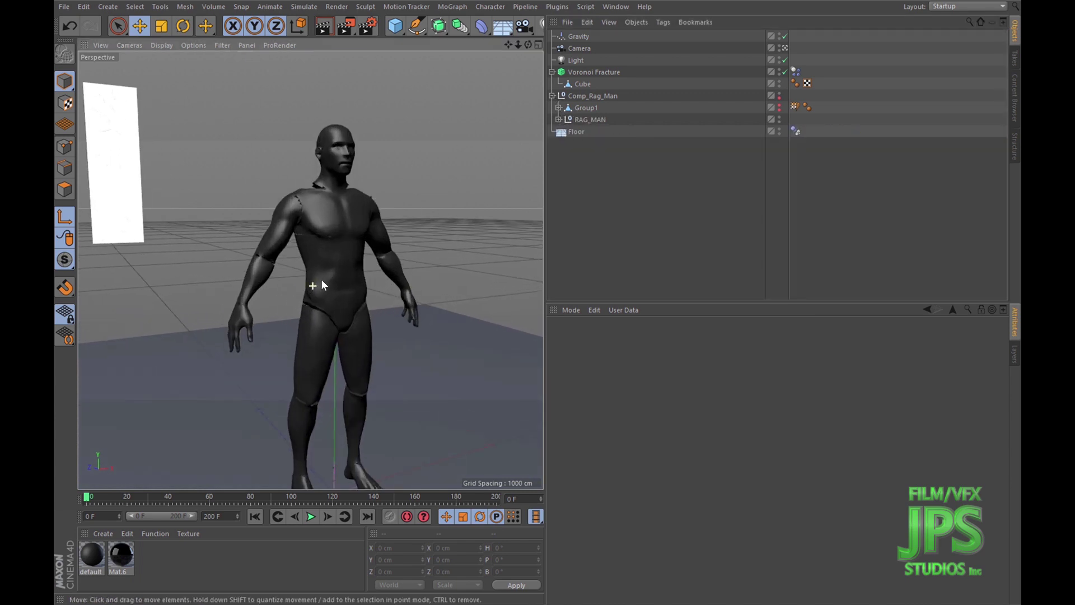
scroll(409, 213, "down", 4)
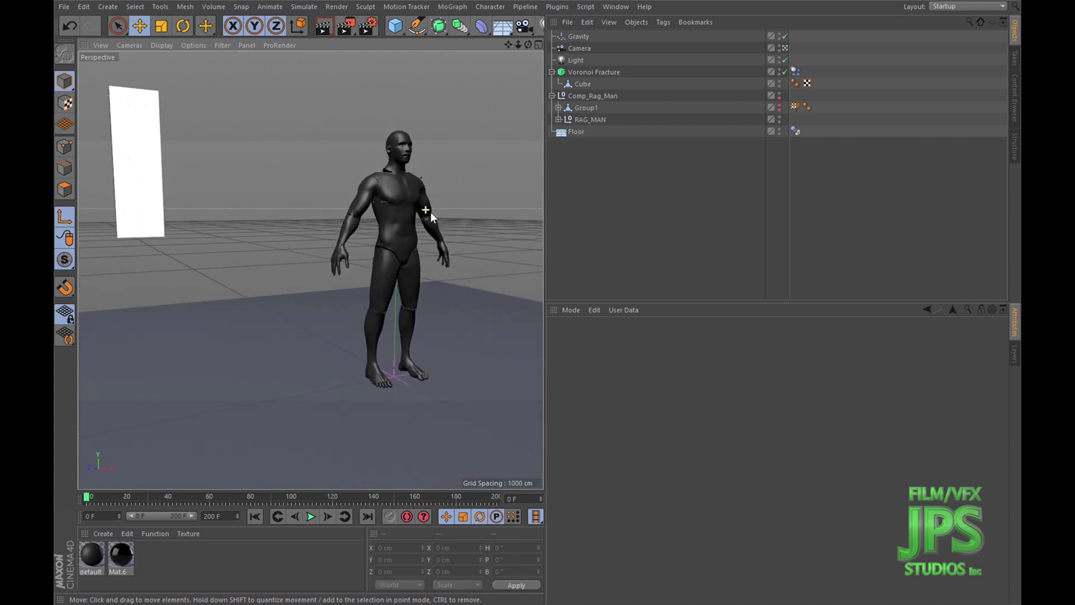
scroll(405, 256, "up", 5)
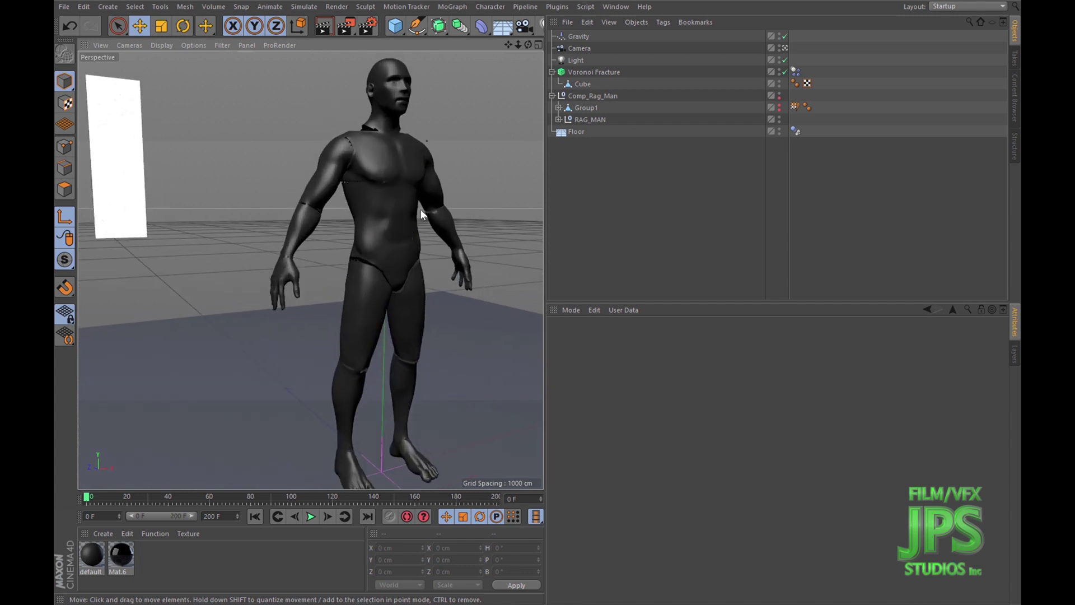
Expand Group1's joint chain and open the constraint tag on the mixamorig:Hips joint.
left_click(558, 107)
left_click(565, 131)
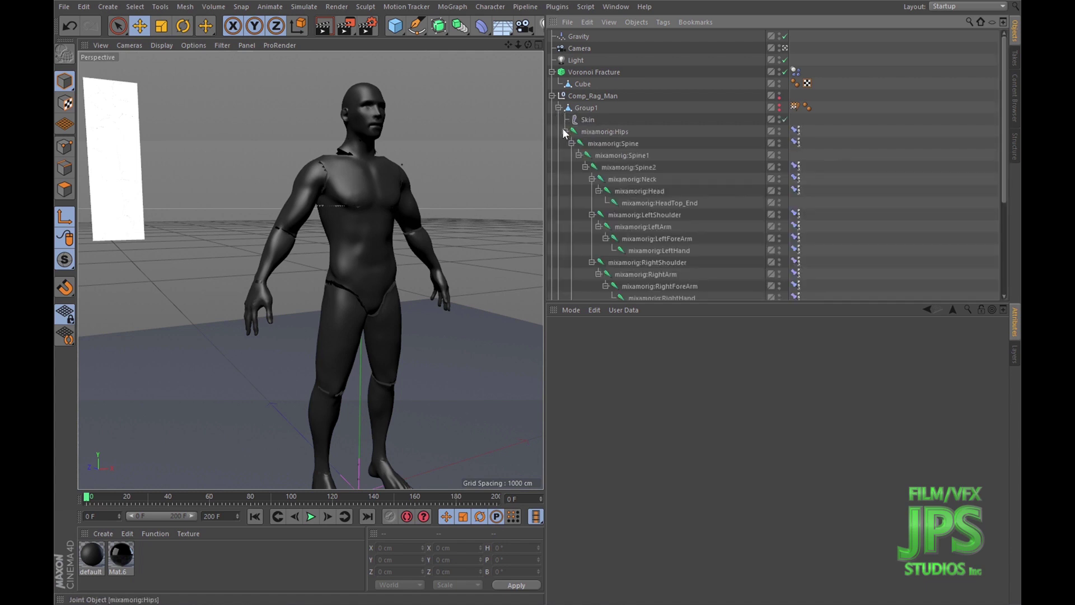
left_click(602, 133)
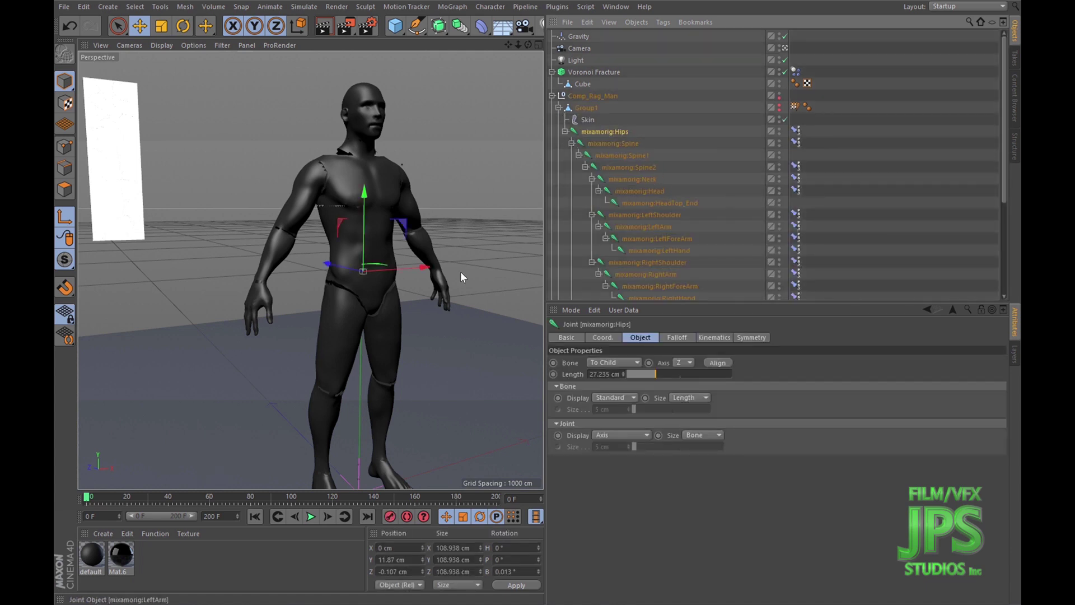
scroll(405, 210, "up", 2)
left_click(795, 130)
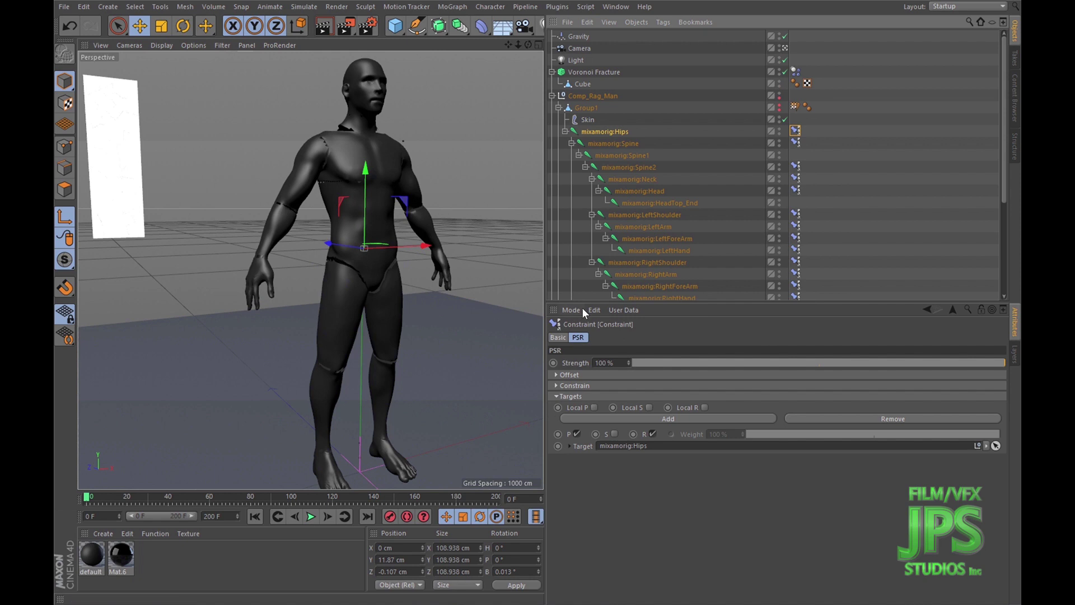
Examine the ragdoll's separate torso, groin, arm and leg parts from several distances and angles.
scroll(395, 224, "up", 5)
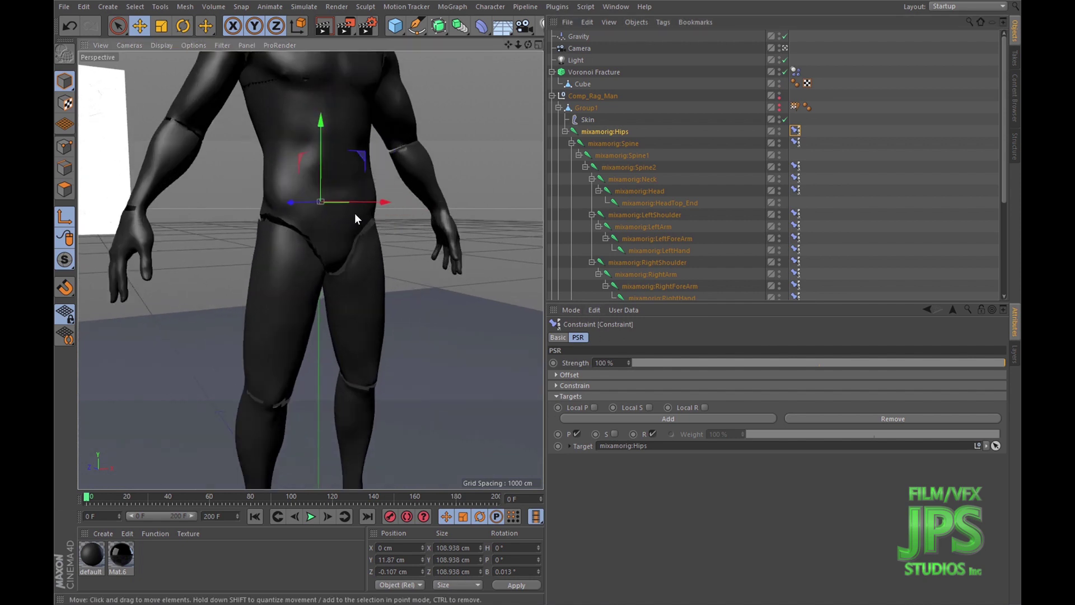
scroll(373, 257, "down", 5)
mouse_move(327, 259)
left_mouse_down("alt")
mouse_move(284, 273)
mouse_move(338, 250)
left_mouse_up("alt")
scroll(359, 251, "down", 3)
scroll(391, 257, "up", 5)
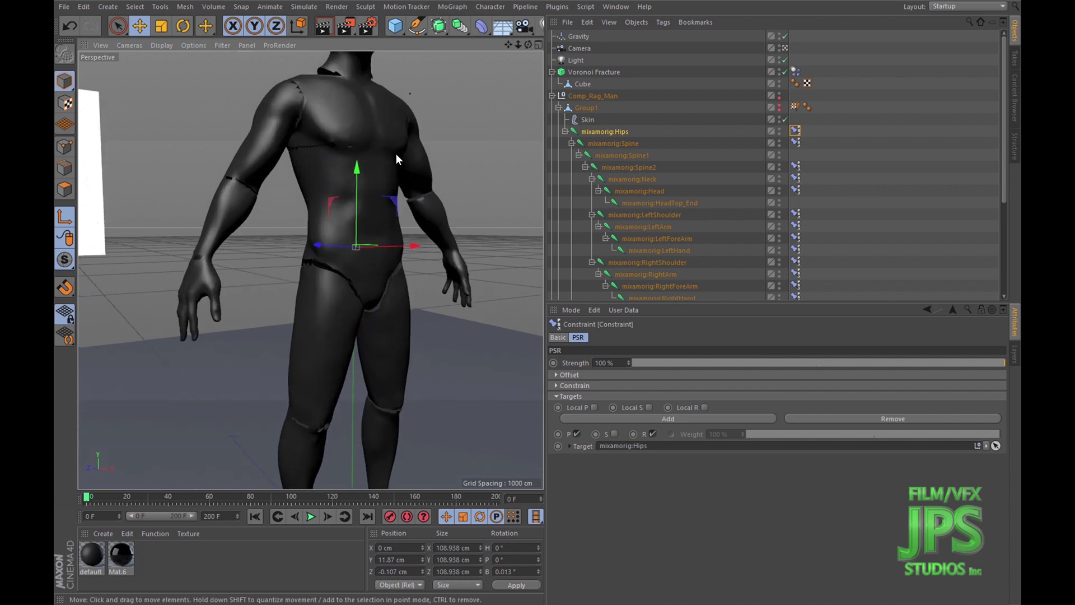
scroll(371, 172, "down", 4)
mouse_move(383, 226)
left_mouse_down()
mouse_move(382, 243)
mouse_move(368, 238)
left_mouse_up()
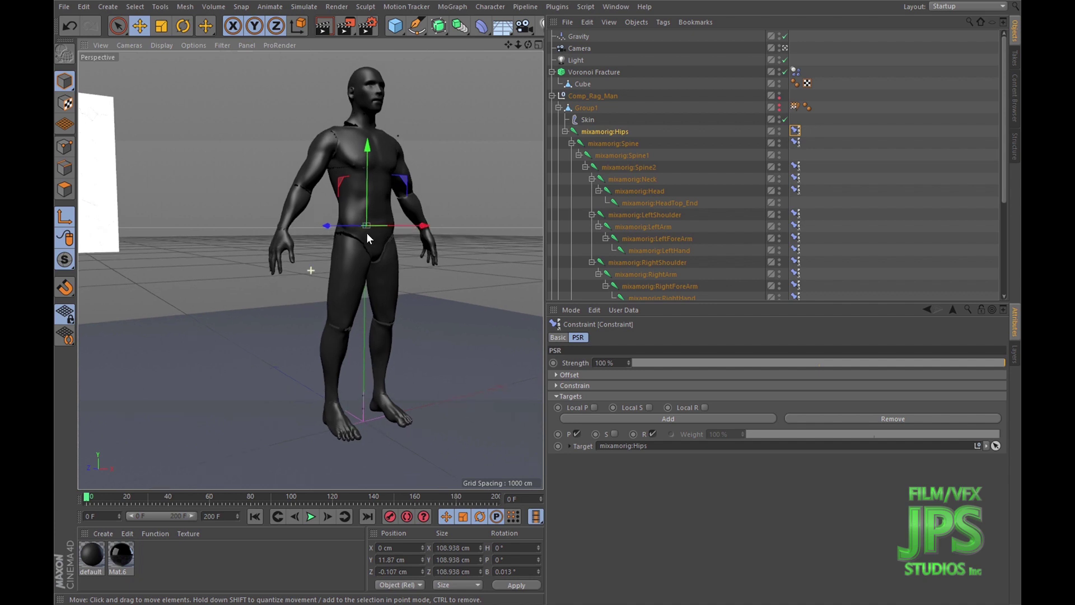
scroll(400, 223, "down", 4)
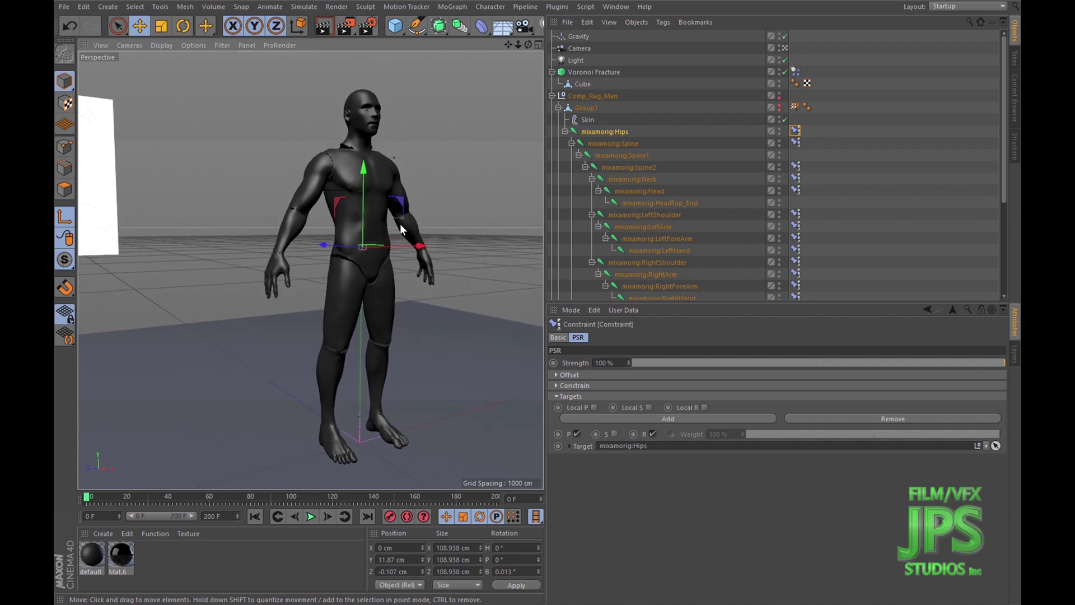
scroll(399, 226, "up", 5)
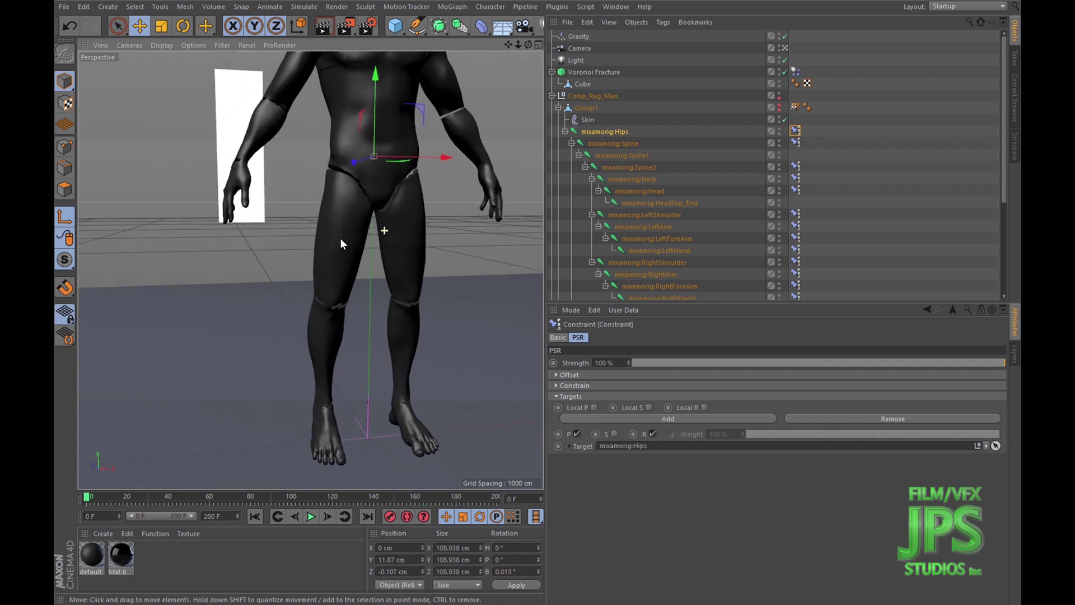
scroll(340, 238, "down", 4)
scroll(344, 243, "up", 1)
left_click_drag(344, 243, 357, 188, "alt")
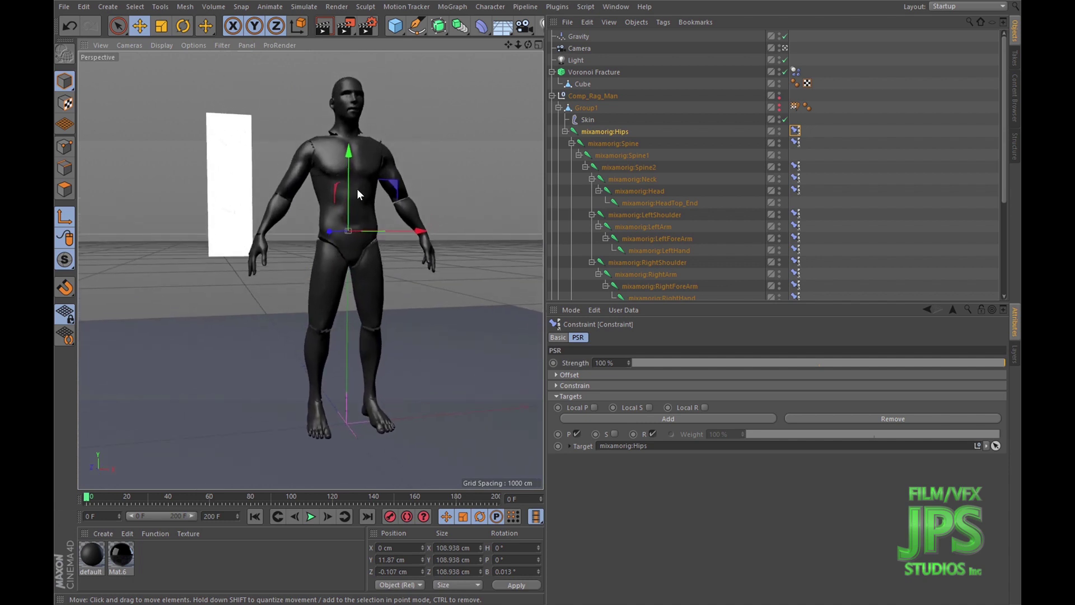
Check which constraint type is enabled on the mixamorig:Hips joint's tag and which object its PSR constraint targets.
left_click(628, 143)
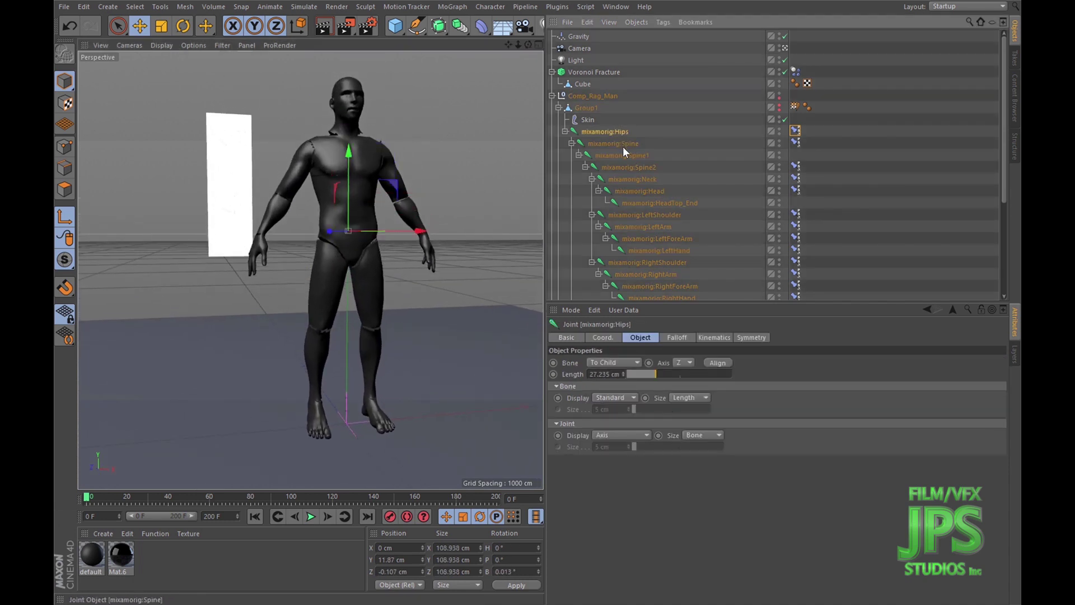
left_click_drag(621, 135, 655, 203)
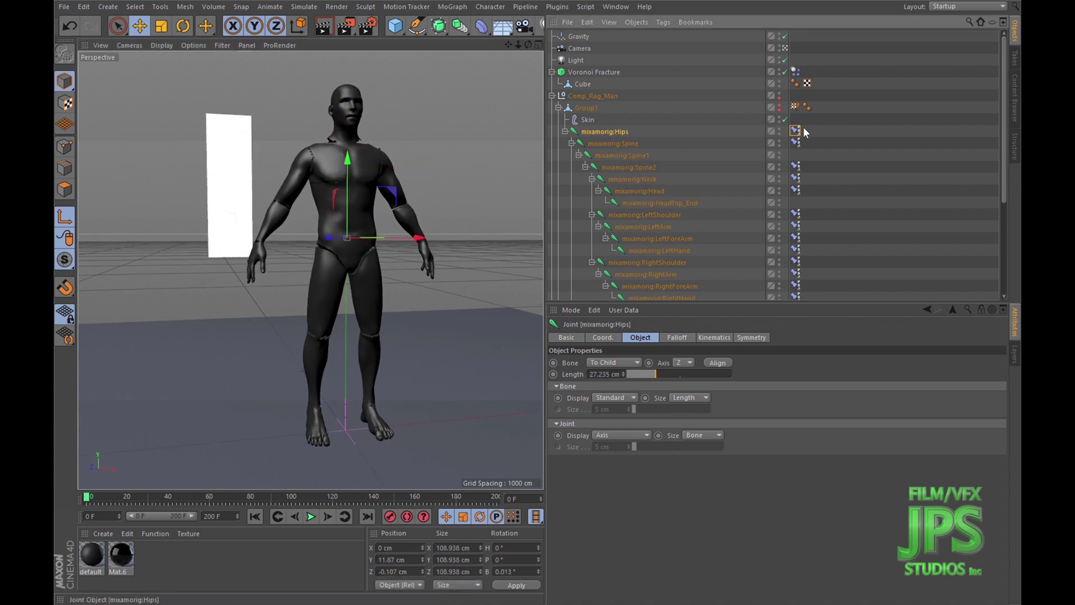
left_click(796, 143)
left_click(558, 338)
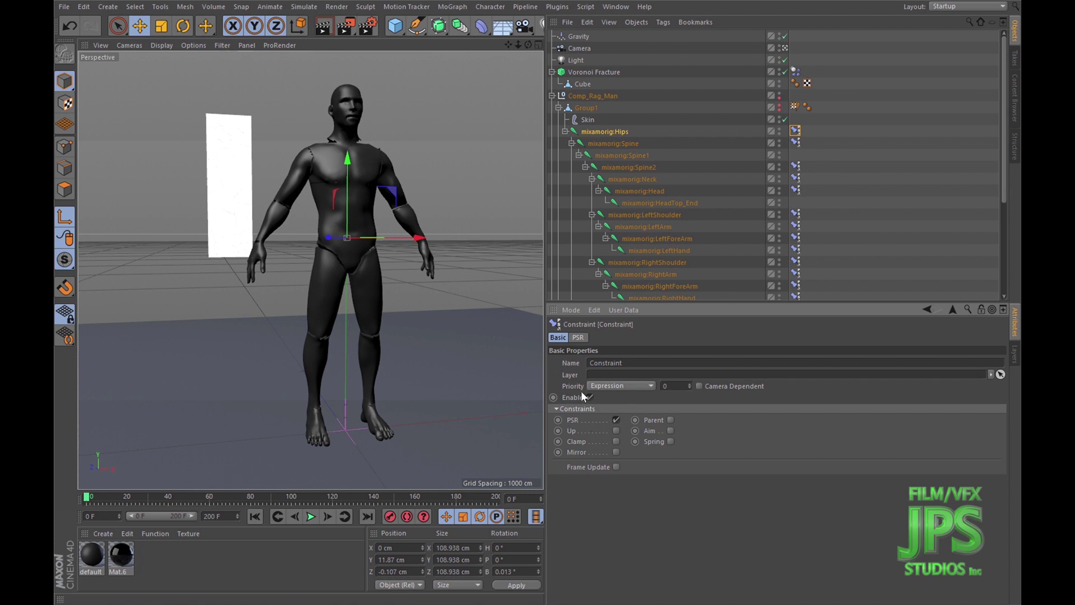
left_click(578, 338)
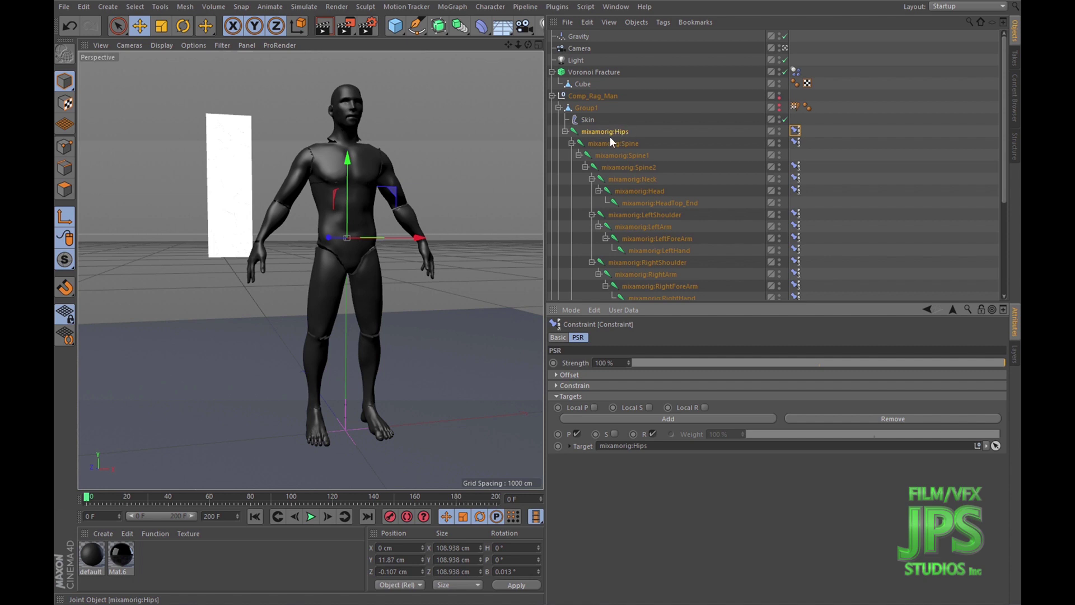
left_click(996, 446)
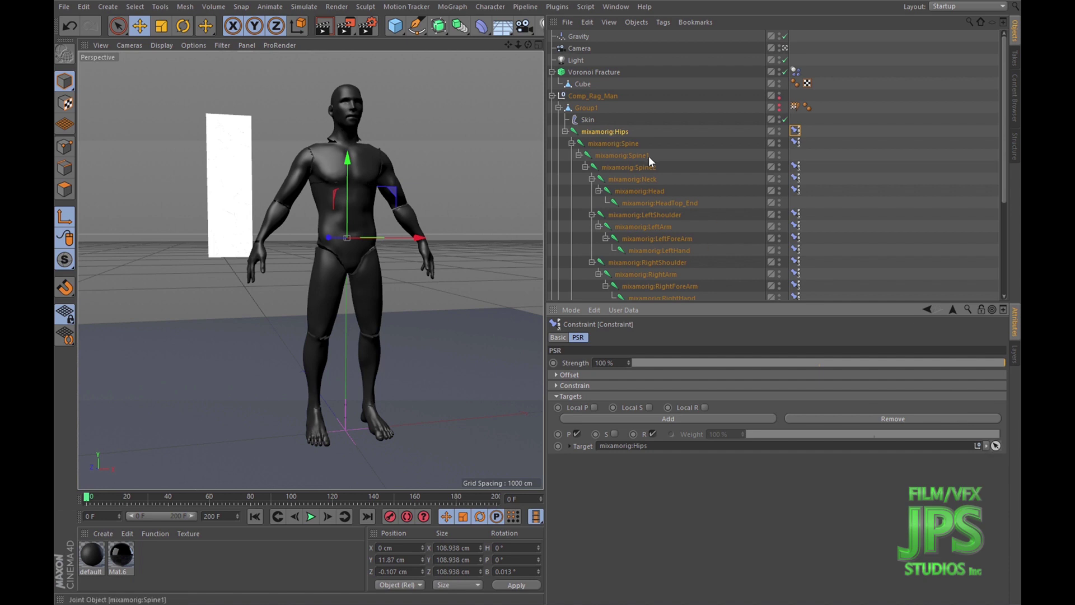
Collapse the mixamorig:Hips joint, play the simulation to watch the ragdoll fall, and return to the first frame.
left_click(565, 131)
left_click_drag(338, 215, 428, 232, "alt")
scroll(429, 231, "down", 2)
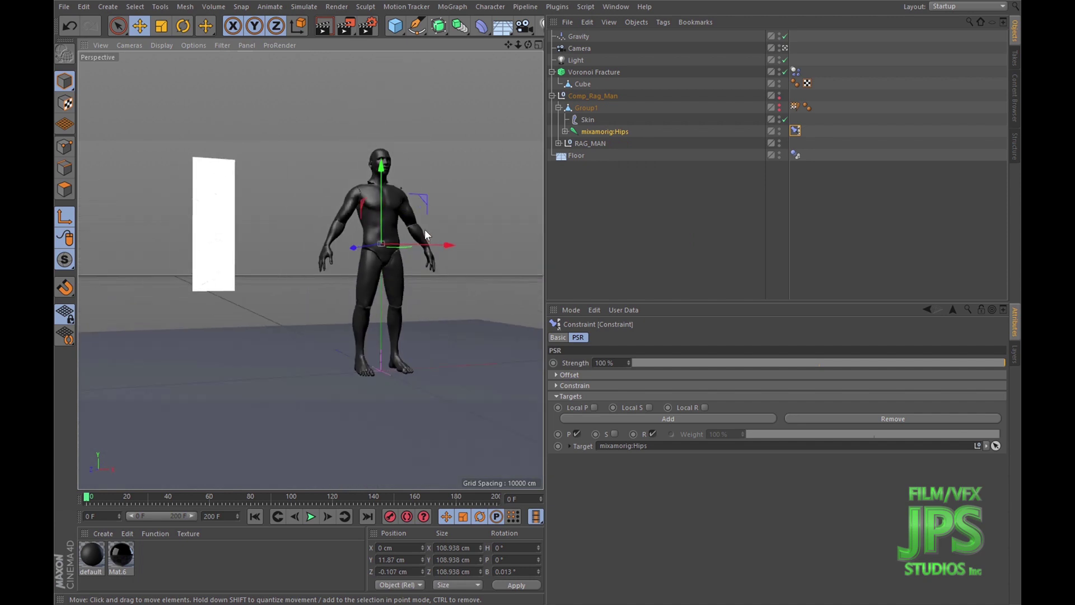
left_click(312, 517)
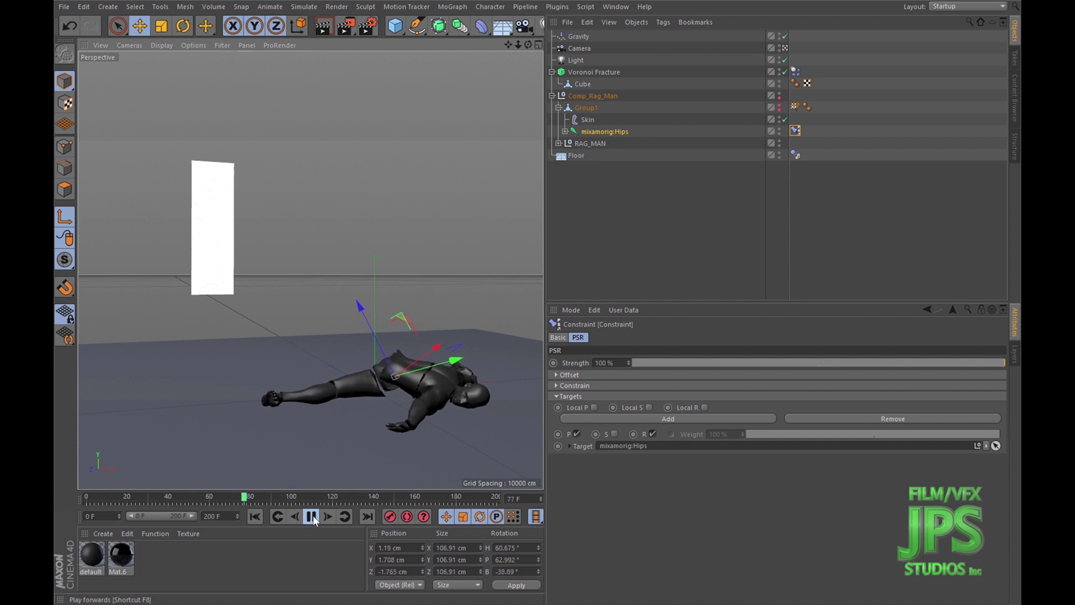
left_click(312, 516)
left_click(255, 517)
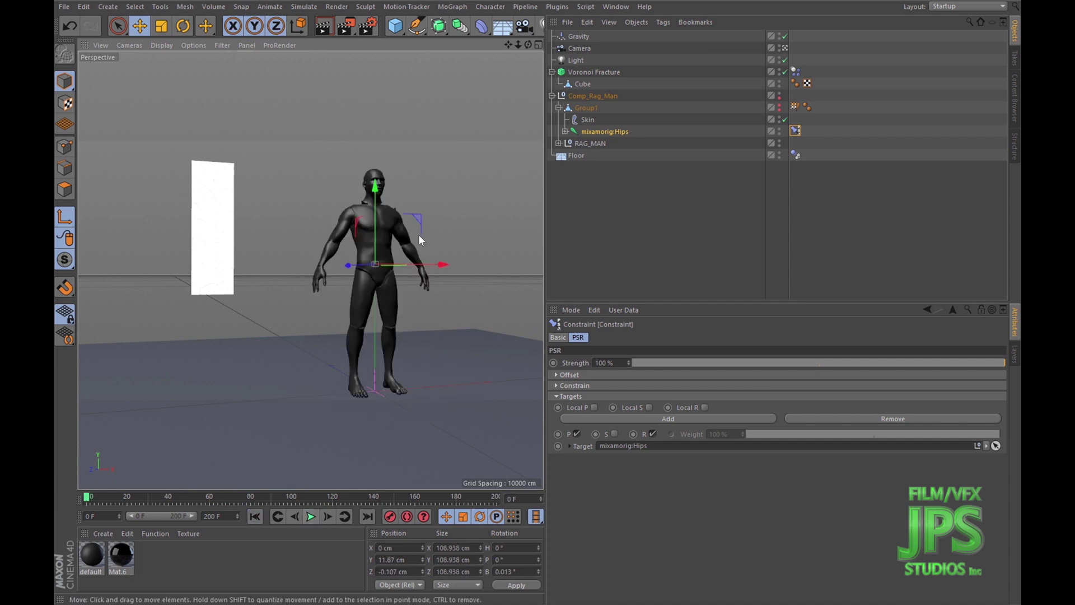
Add a 200 cm cube and place it beside the ragdoll at Y 420.825 cm, Z -467.022 cm.
scroll(419, 234, "up", 1)
left_click(461, 52)
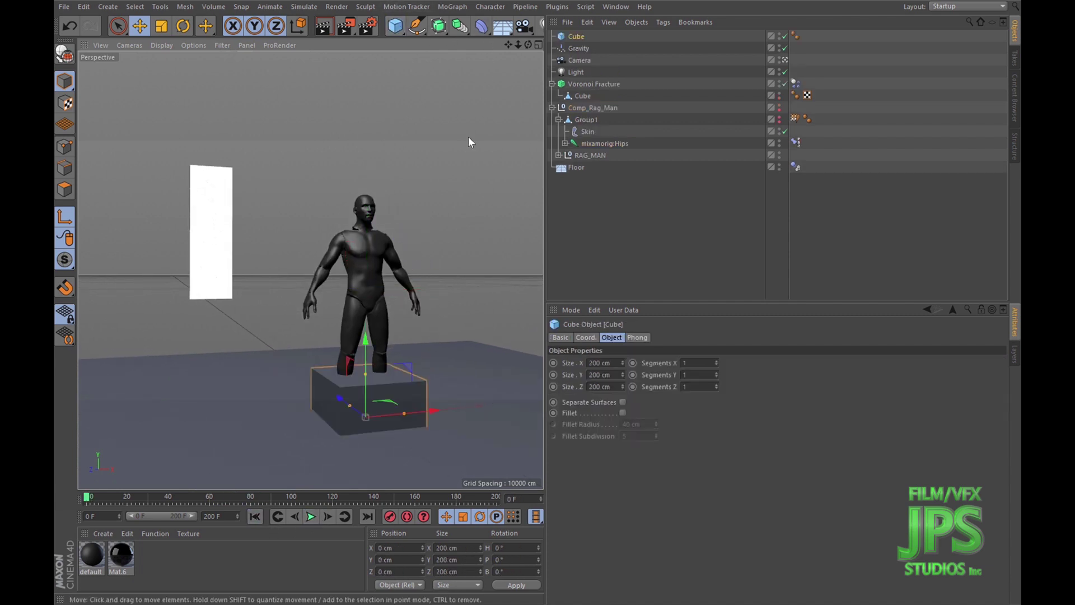
left_click_drag(416, 236, 444, 285, "alt")
middle_click_drag(444, 284, 331, 266, "alt")
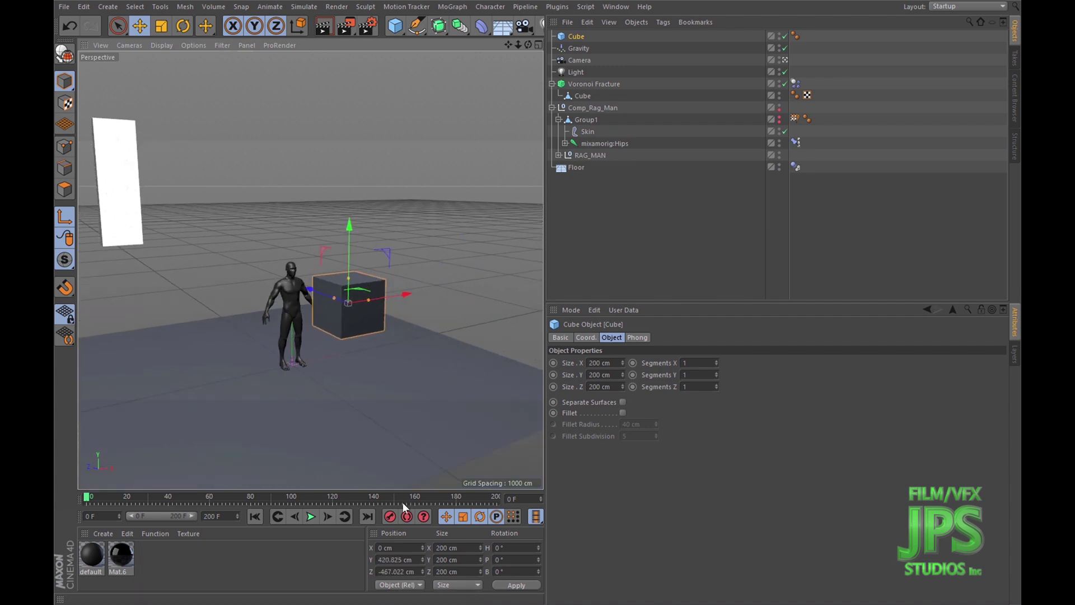
Animate the cube with position keyframes from its start at frame 0 to Z 764.077 cm at frame 7.
left_click(315, 516)
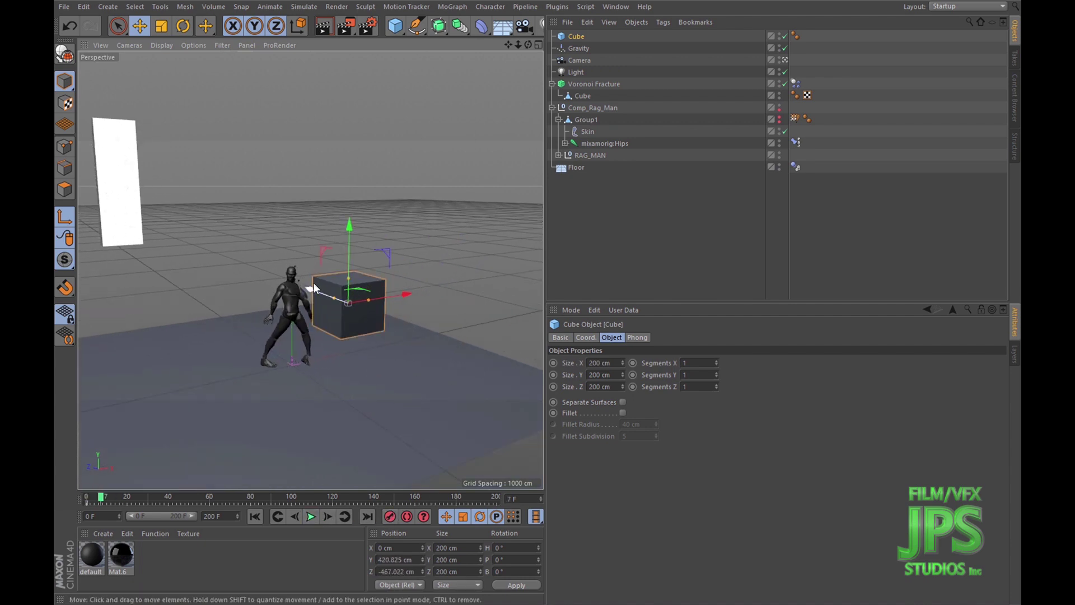
left_click_drag(314, 284, 202, 238)
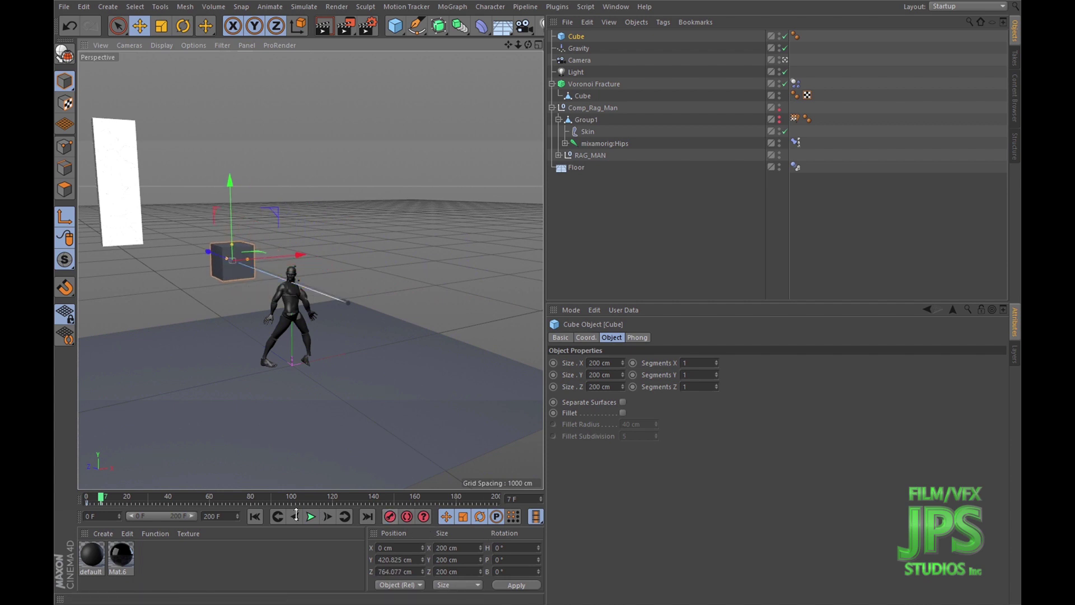
left_click(259, 519)
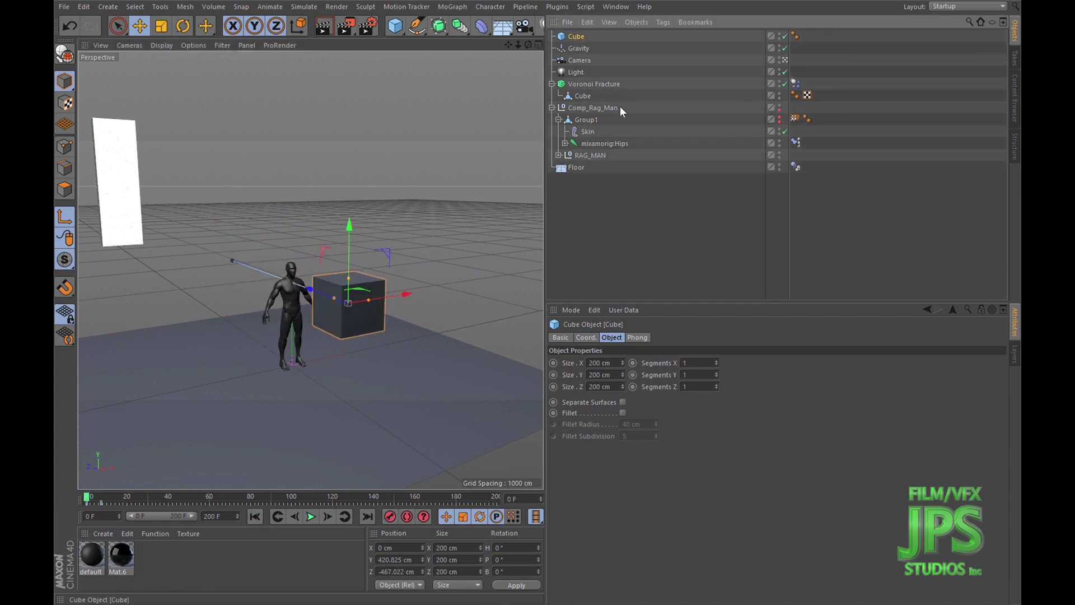
Add a Dynamics Body tag to the cube and set its Dynamic option to Off.
left_click(759, 145)
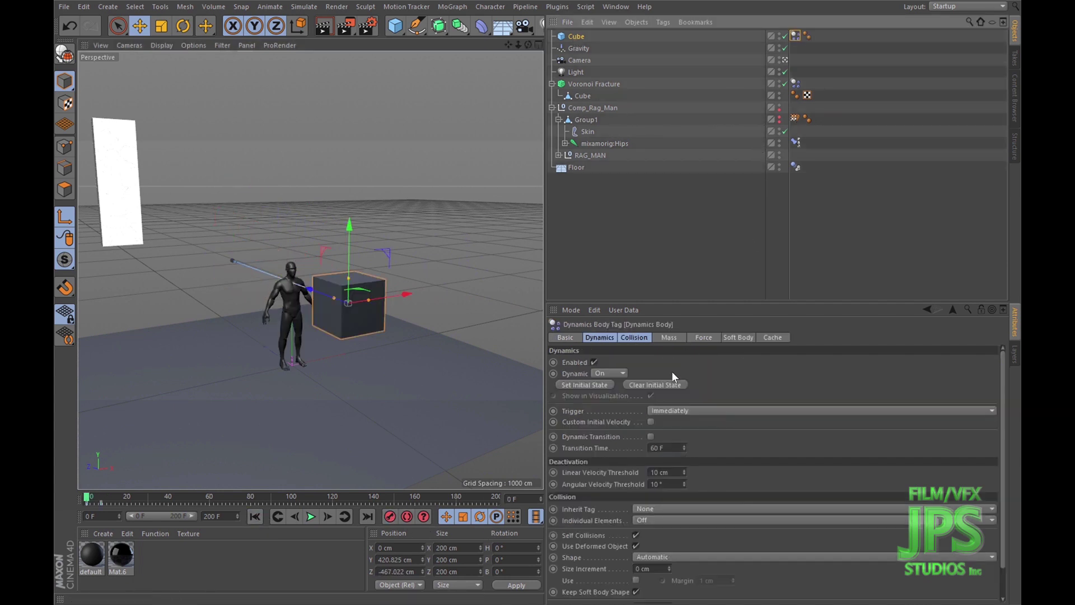
left_click(607, 373)
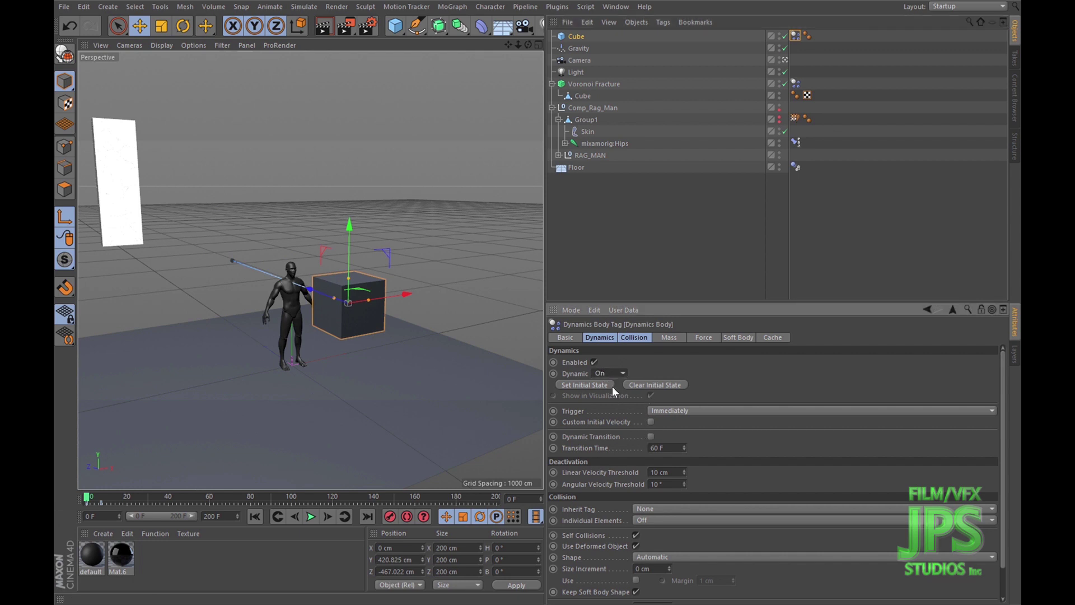
left_click(613, 387)
Play the simulation three times from the first frame, reviewing how the cube throws the ragdoll into the fractured slab.
left_click(310, 516)
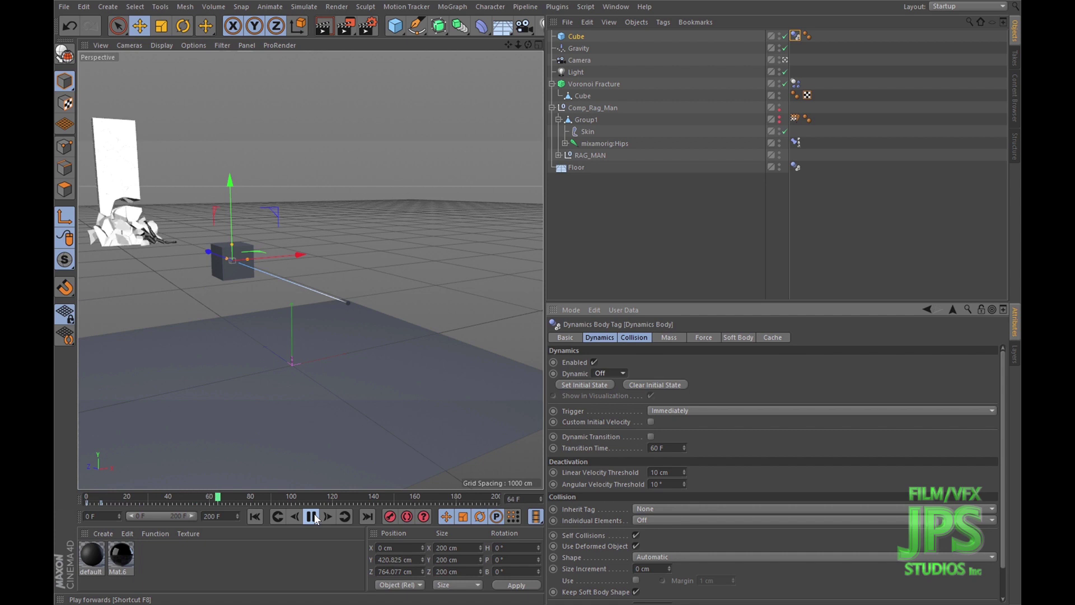
left_click(315, 517)
middle_click_drag(215, 256, 300, 259)
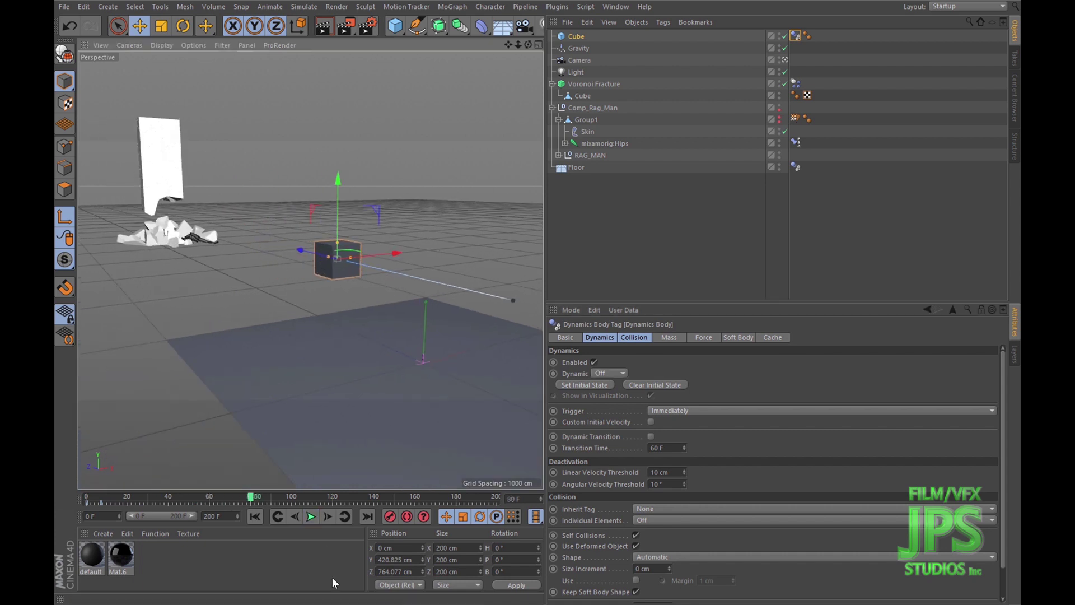
left_click(255, 517)
left_click(314, 516)
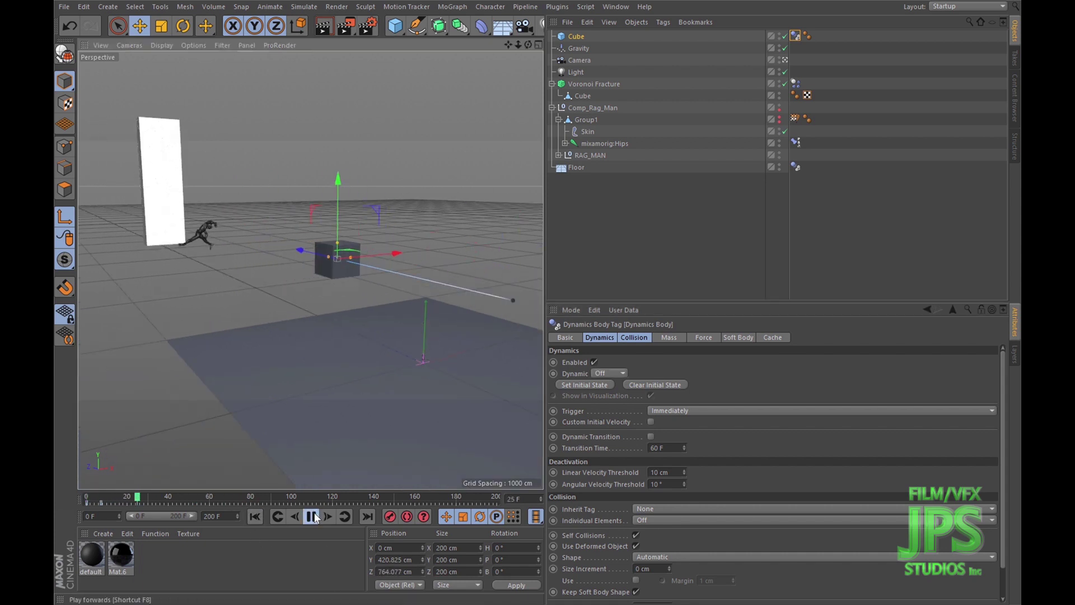
left_click(314, 517)
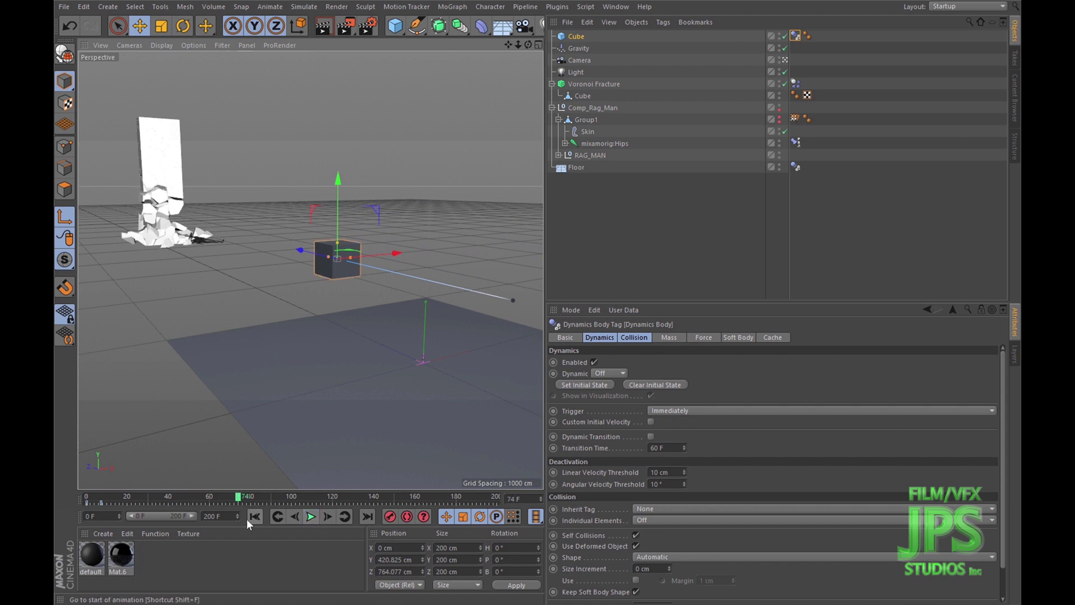
left_click(253, 516)
left_click(317, 516)
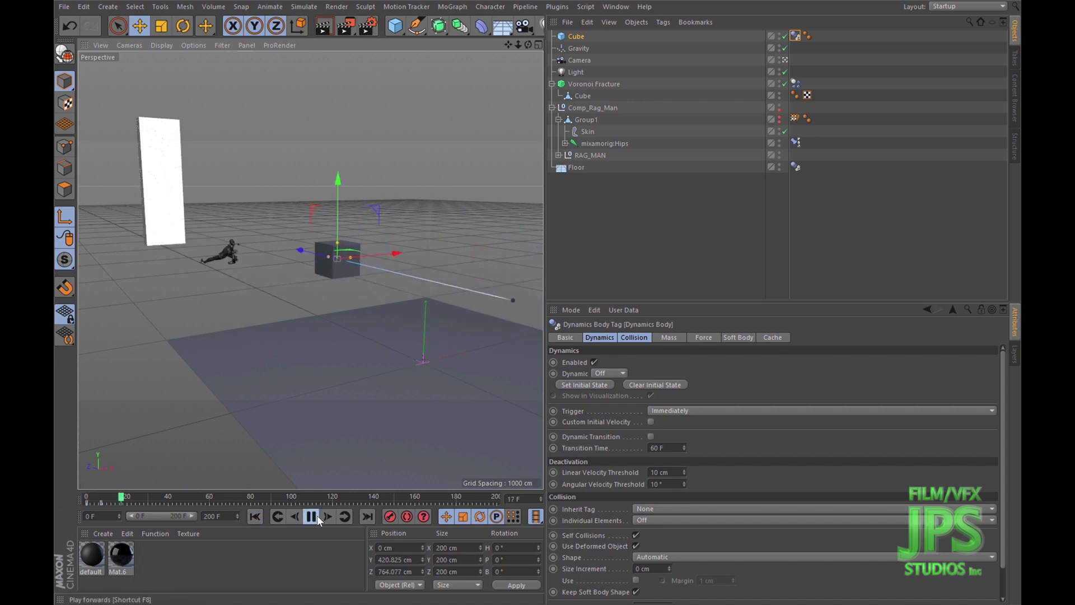
left_click(317, 516)
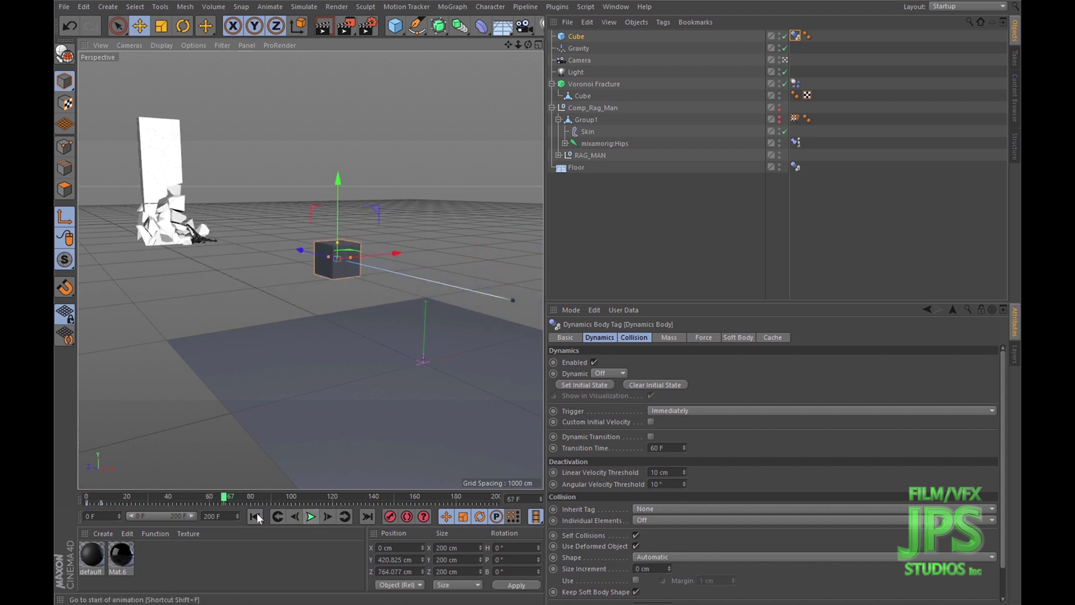
left_click(255, 516)
Examine the ragdoll and the cube's motion path at the first frame from several distances and angles.
middle_click_drag(337, 230, 339, 253, "alt")
scroll(345, 247, "up", 4)
left_click_drag(340, 252, 366, 258, "alt")
scroll(331, 244, "up", 2)
scroll(361, 258, "down", 10)
scroll(374, 266, "up", 4)
scroll(402, 264, "up", 3)
scroll(402, 263, "down", 10)
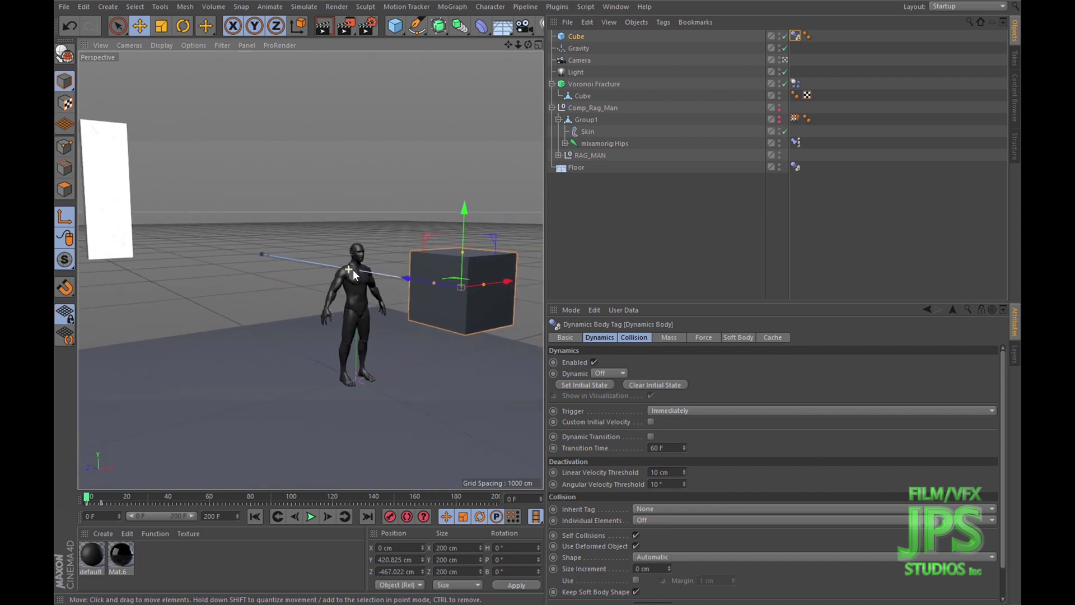
scroll(396, 274, "up", 2)
scroll(311, 288, "up", 8)
left_click_drag(316, 283, 331, 253, "alt")
scroll(302, 257, "down", 5)
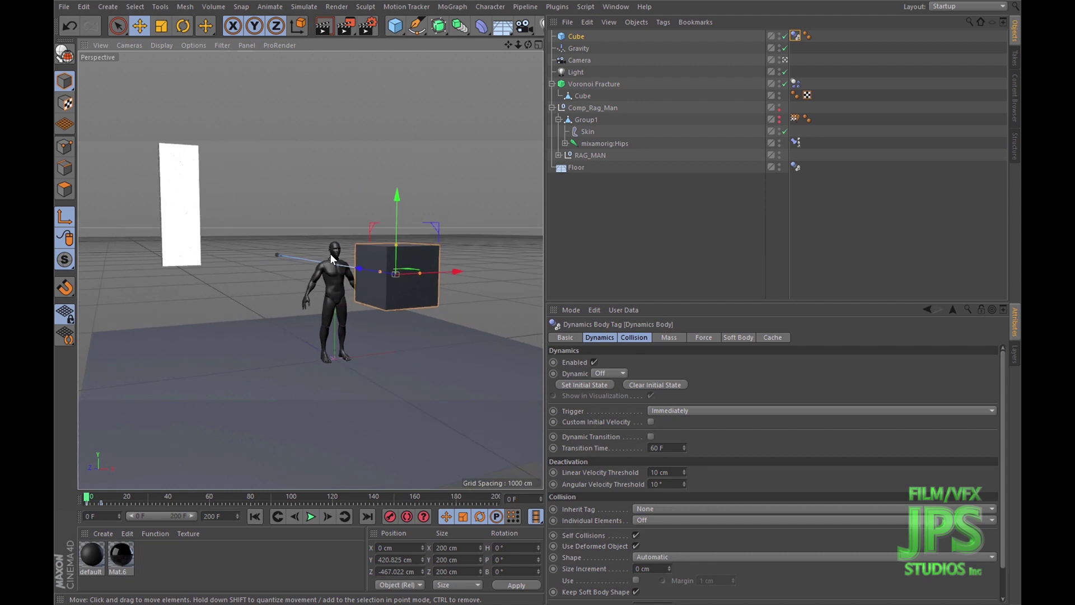